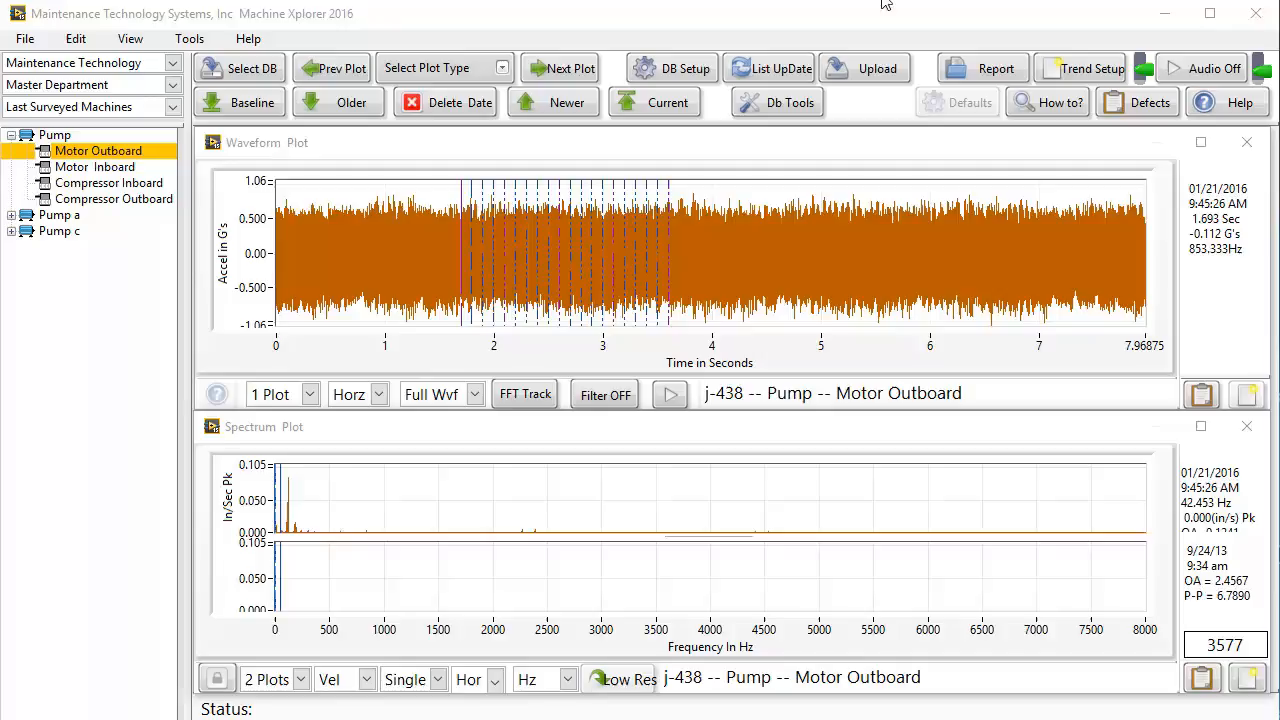
# Close the open waveform and spectrum plots of the Motor Outboard point.
pyautogui.click(1246, 143)
pyautogui.click(1246, 430)
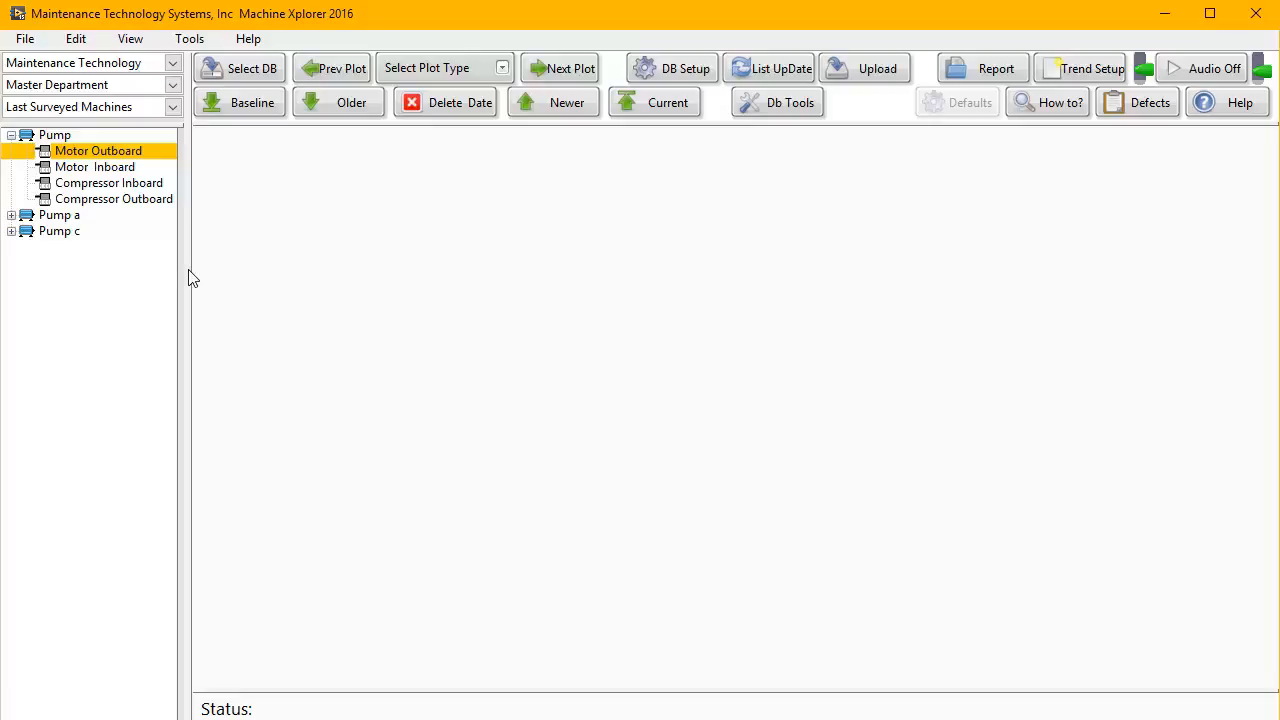
# Switch the company to FLSmidth to show its machines, and return to Maintenance Technology Systems.
pyautogui.click(172, 62)
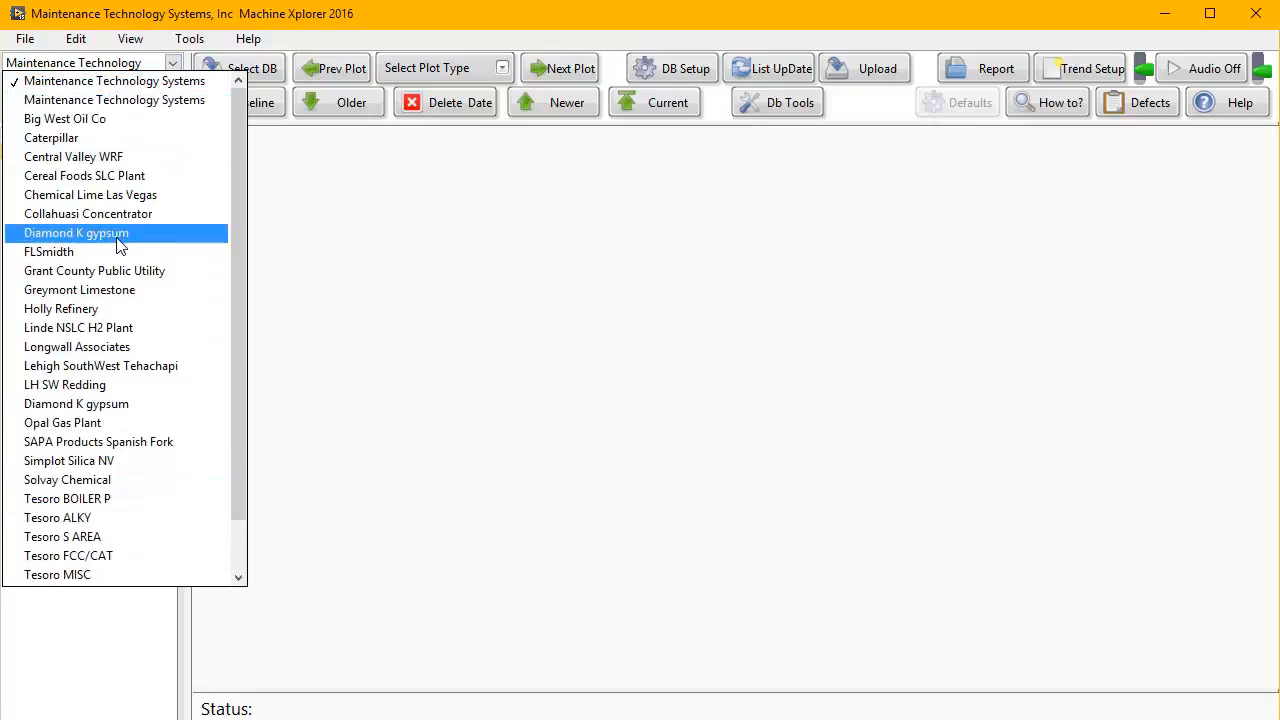
pyautogui.click(150, 252)
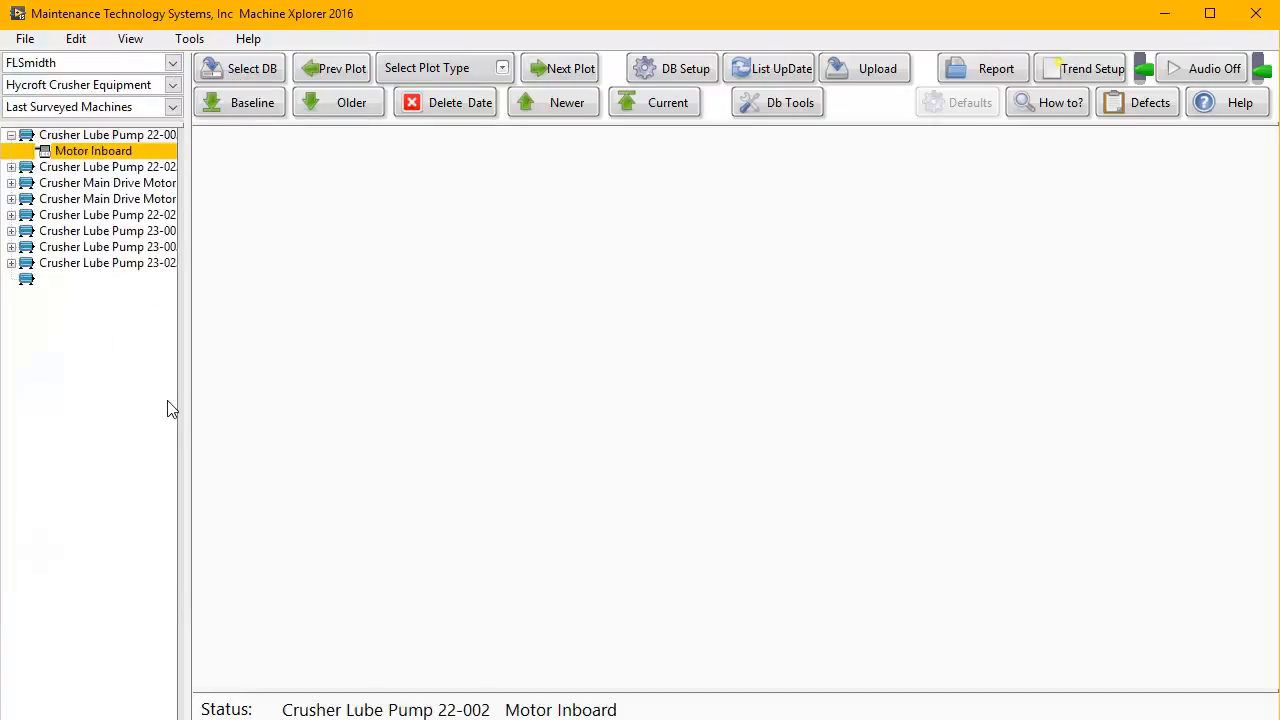
pyautogui.click(171, 62)
pyautogui.click(152, 80)
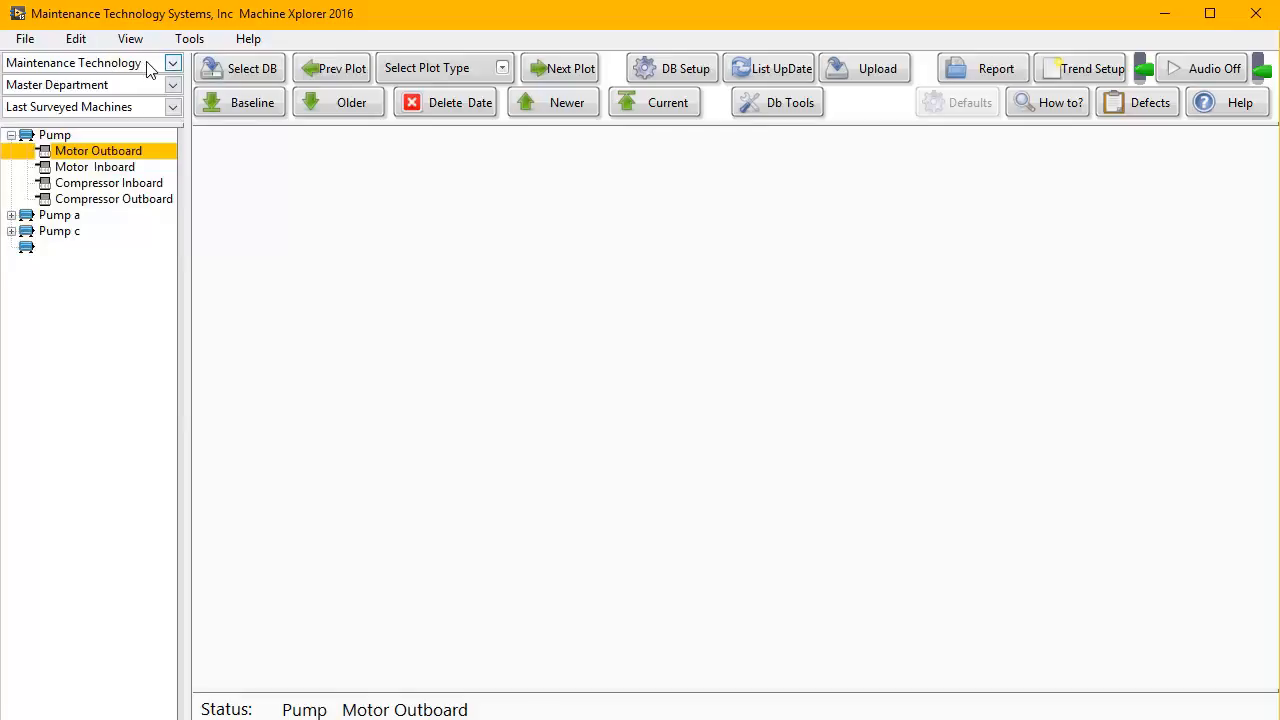
# Switch the department to Boring Machine 6 and return to Master Department.
pyautogui.click(172, 86)
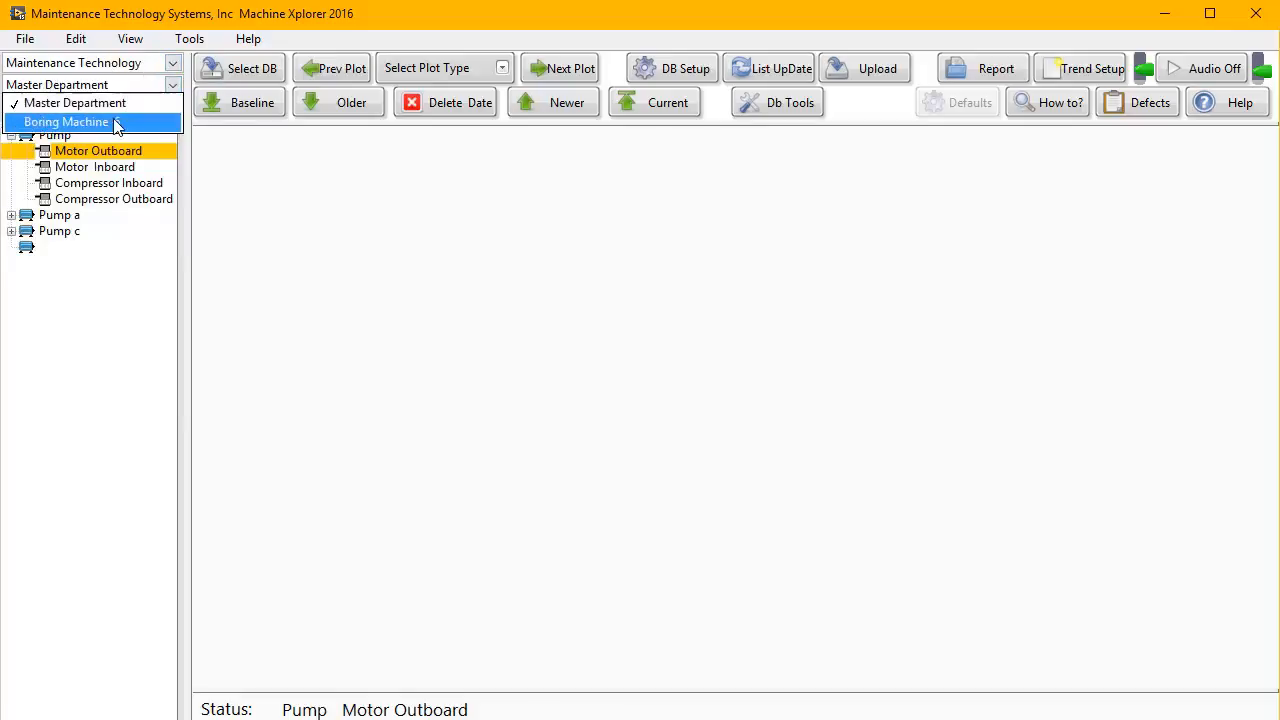
pyautogui.click(119, 121)
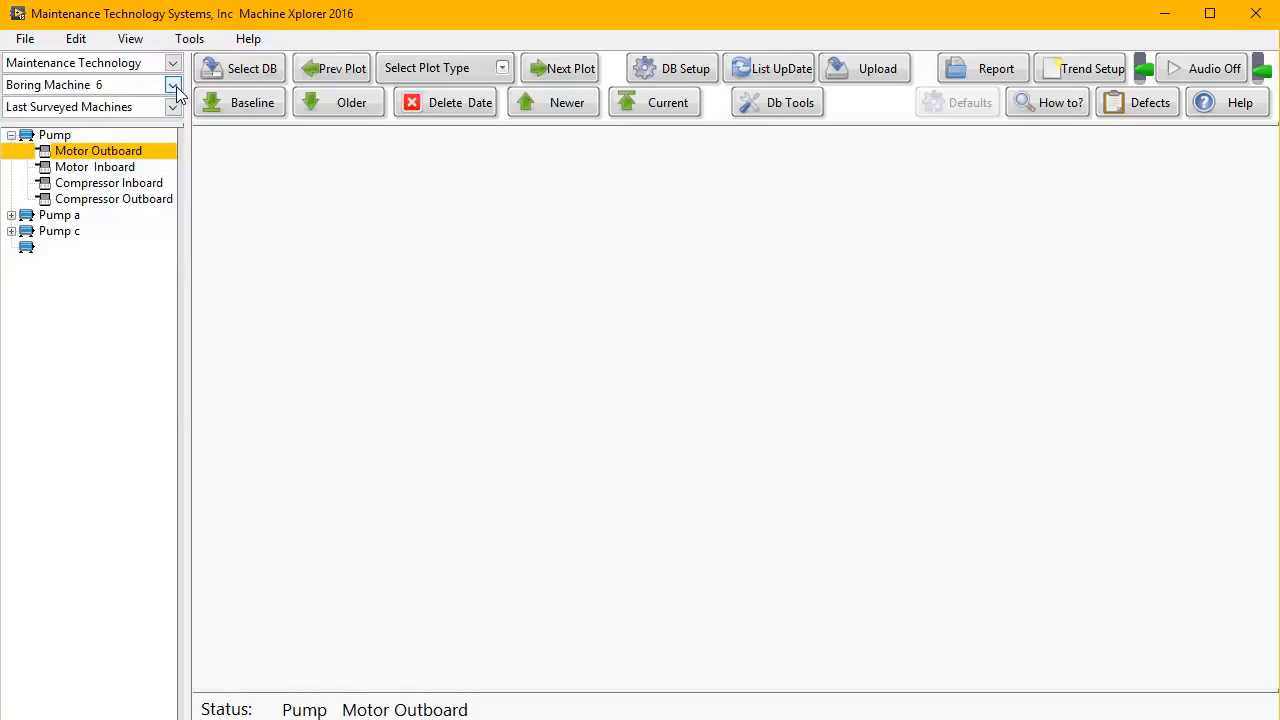
pyautogui.click(174, 86)
pyautogui.click(149, 104)
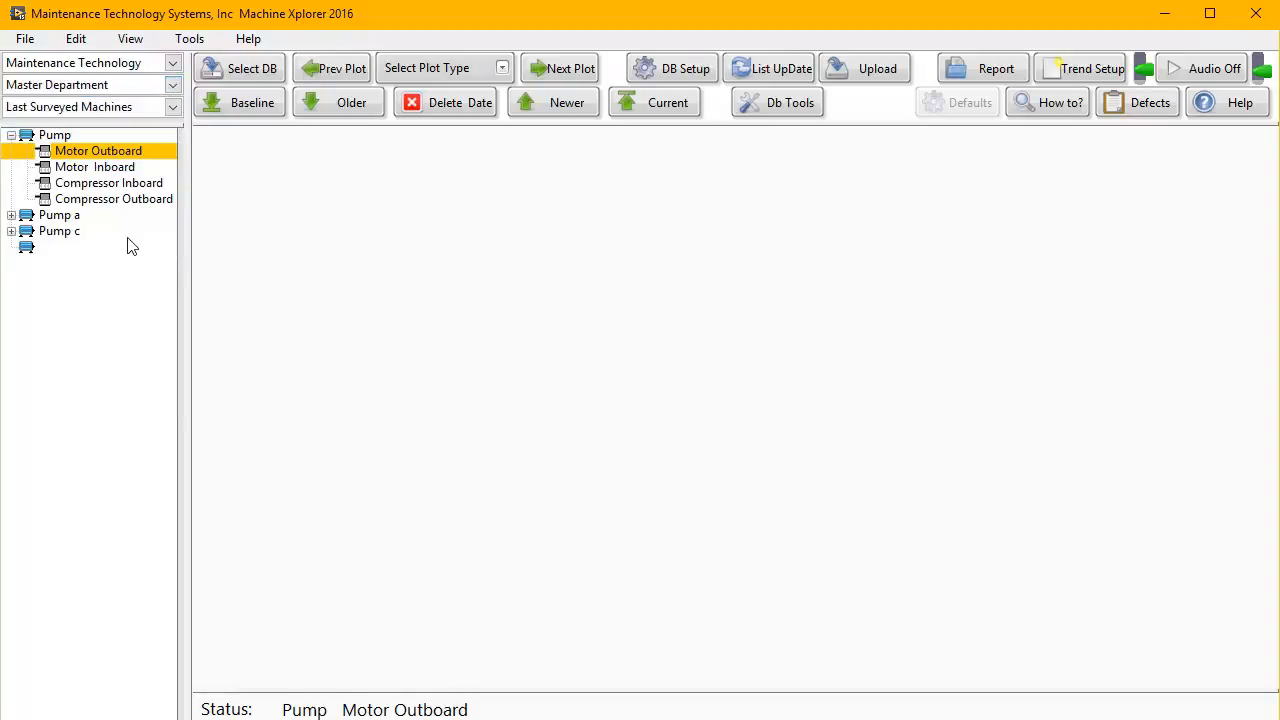
# Filter the machine list by All Machines With Data and All Machines in DataBase, and return it to Last Surveyed Machines.
pyautogui.click(172, 107)
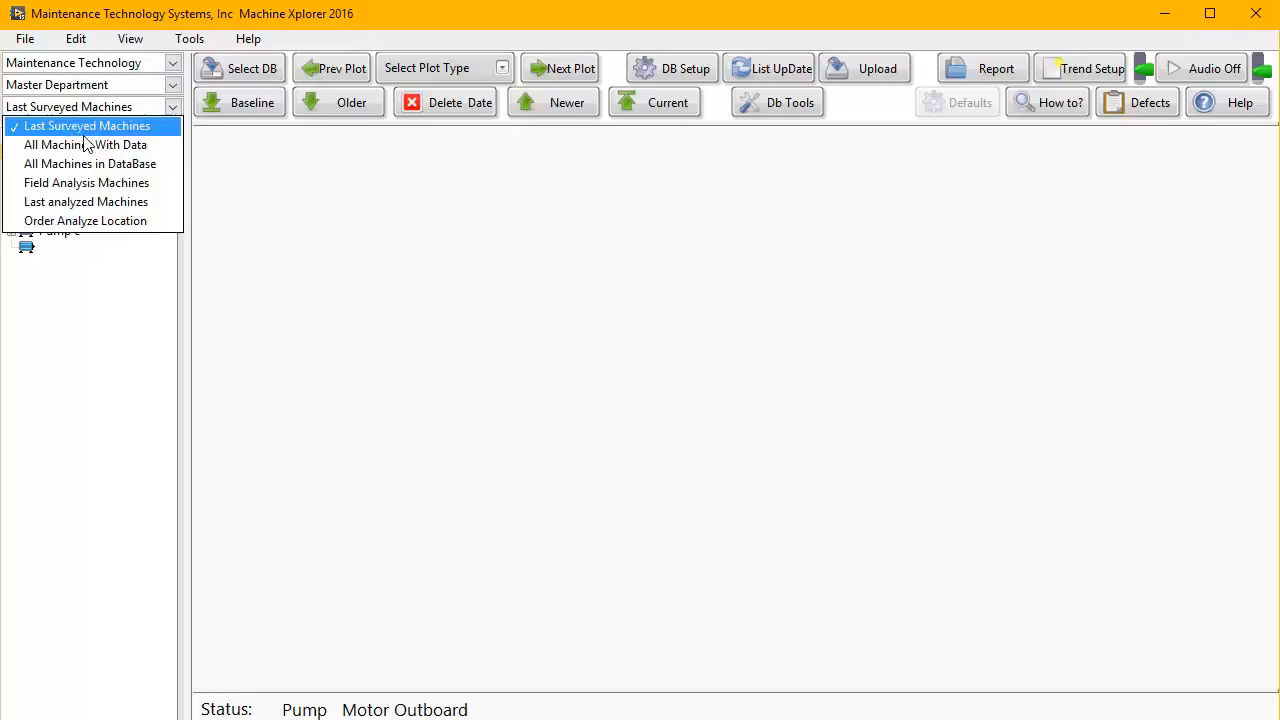
pyautogui.click(95, 146)
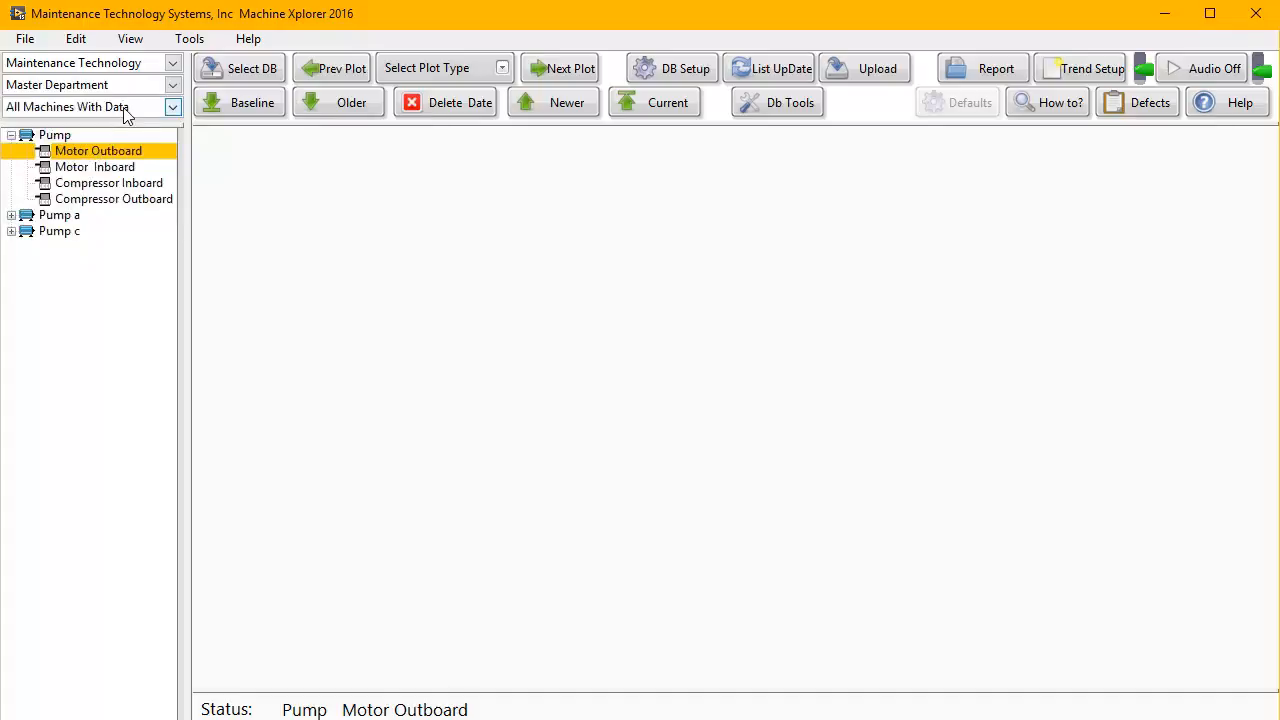
pyautogui.click(172, 108)
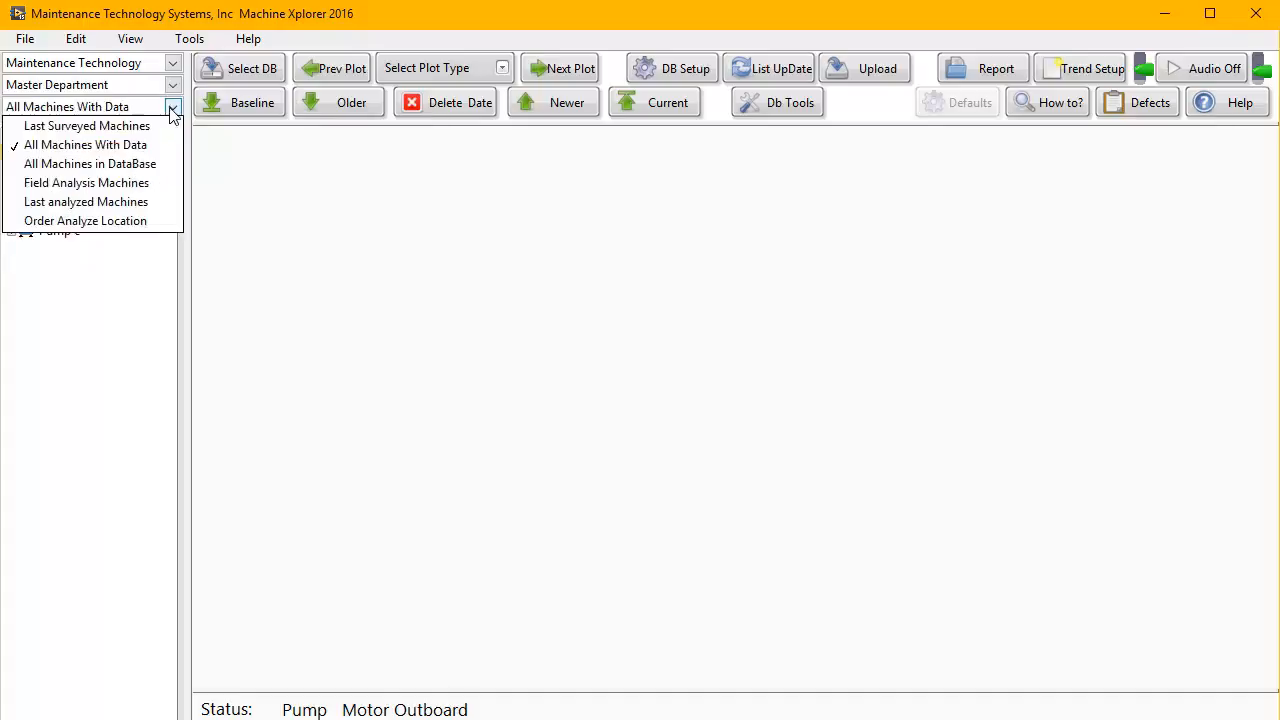
pyautogui.click(140, 172)
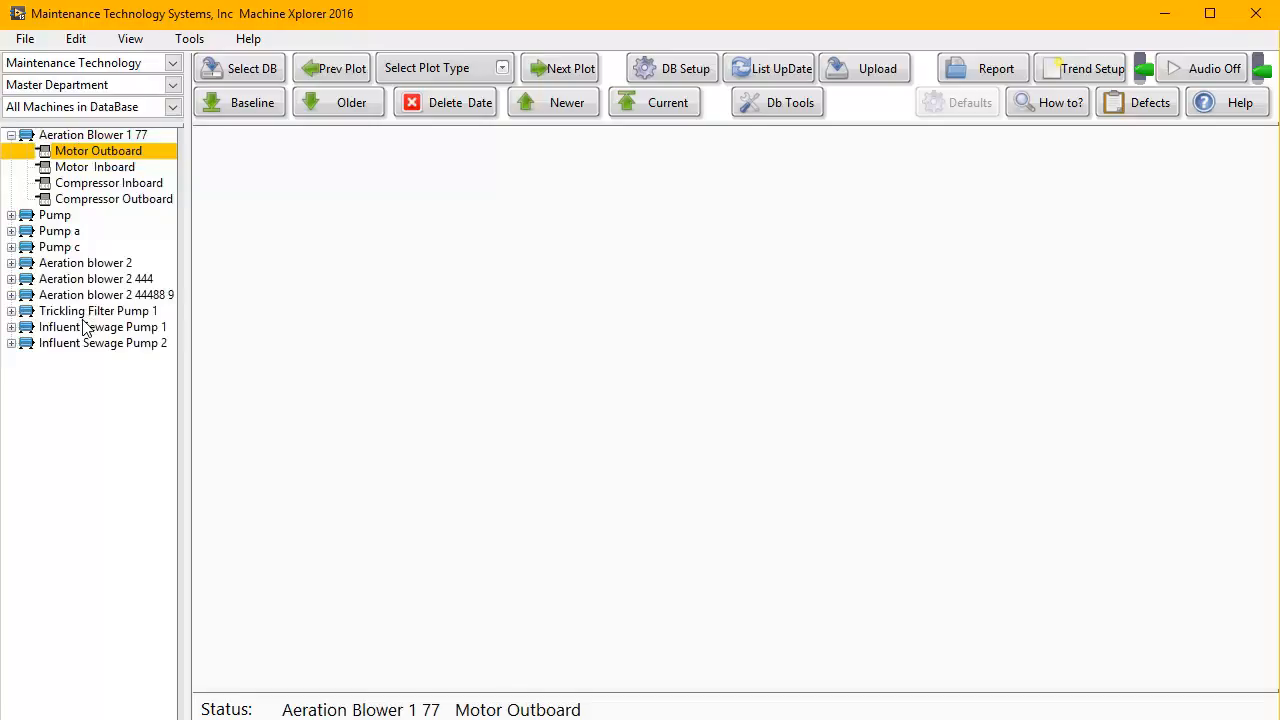
pyautogui.click(126, 108)
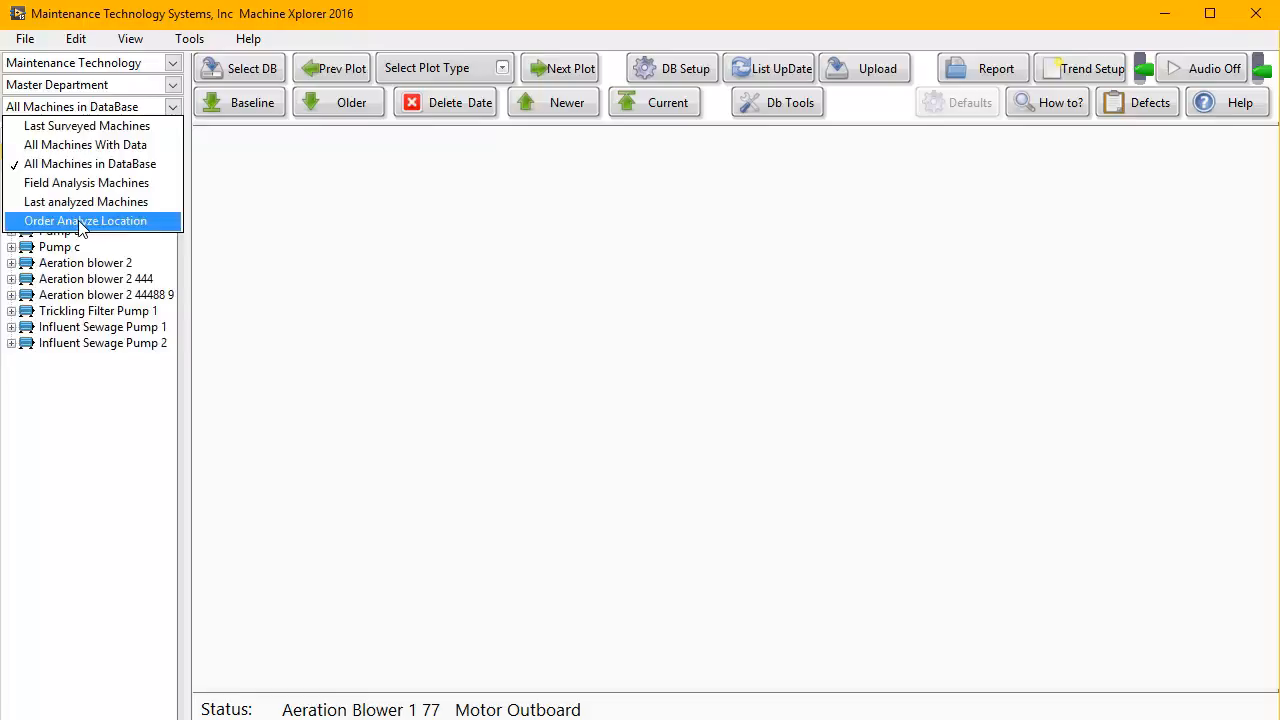
pyautogui.click(86, 128)
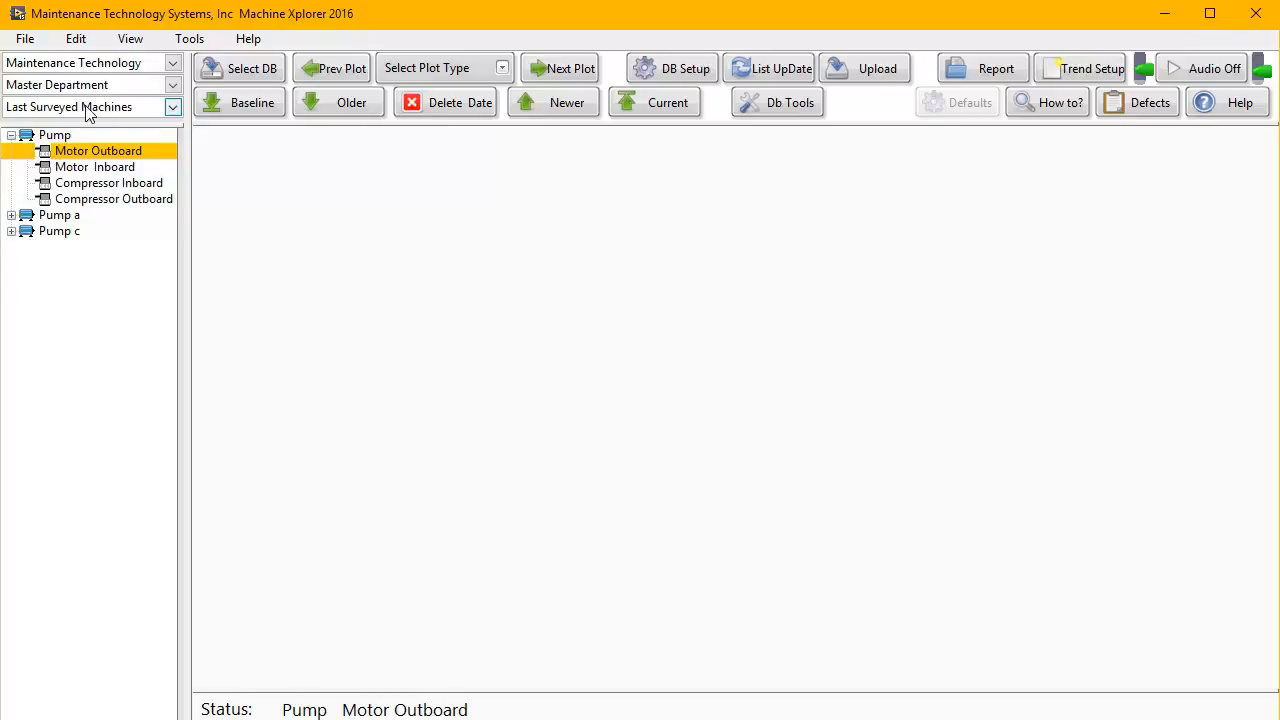
# Browse the measurement points of Pump, Pump a and Pump c in the machine tree, ending on Pump's Motor Outboard.
pyautogui.click(100, 170)
pyautogui.click(100, 185)
pyautogui.click(100, 199)
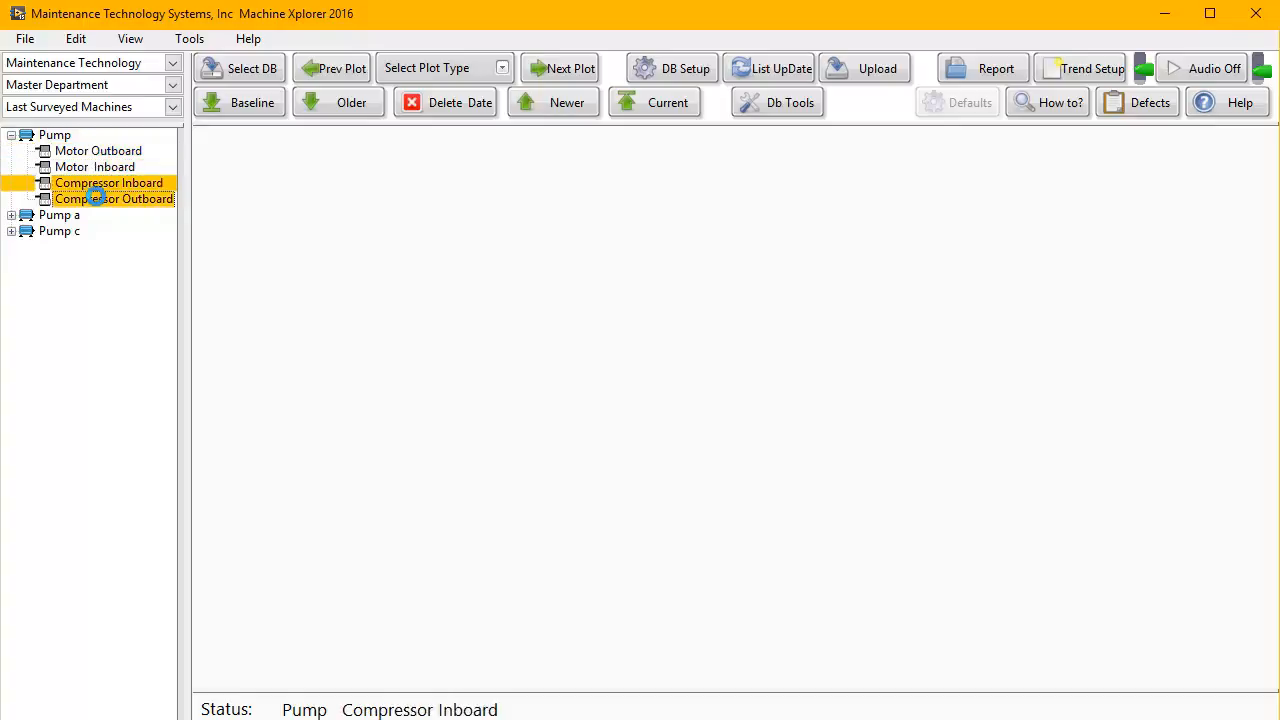
pyautogui.click(95, 150)
pyautogui.click(66, 216)
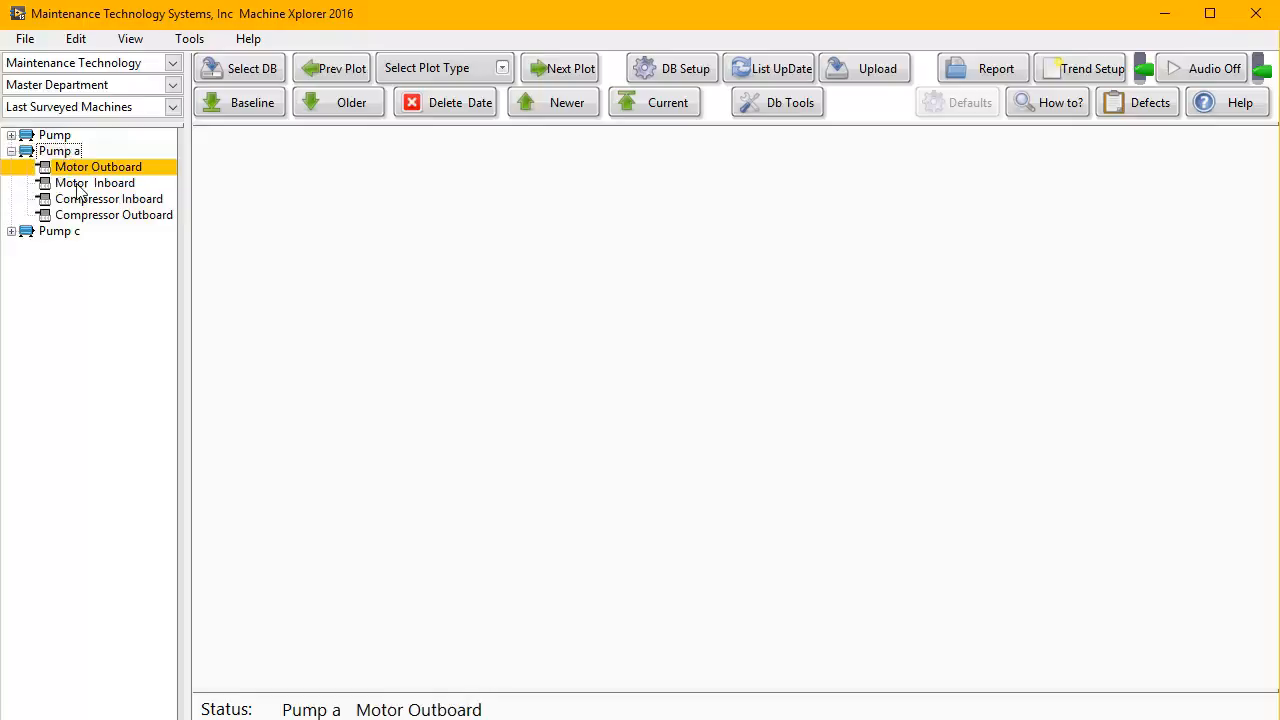
pyautogui.click(55, 231)
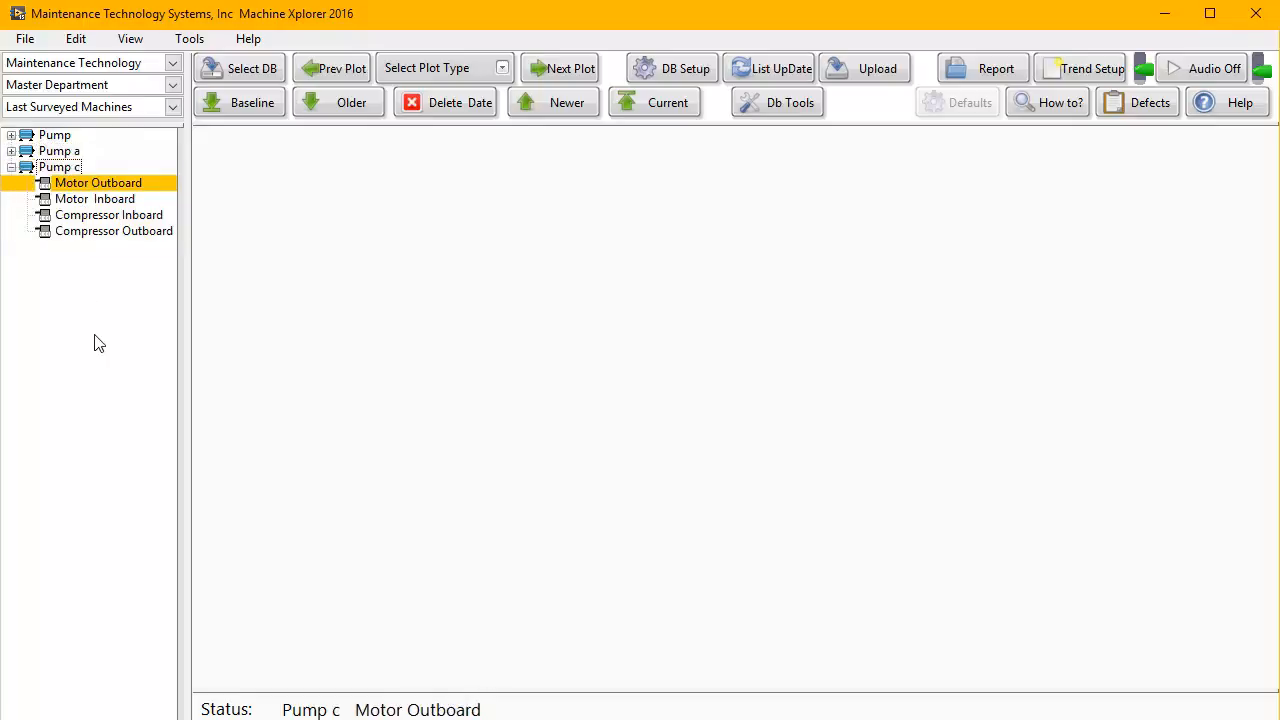
pyautogui.click(56, 139)
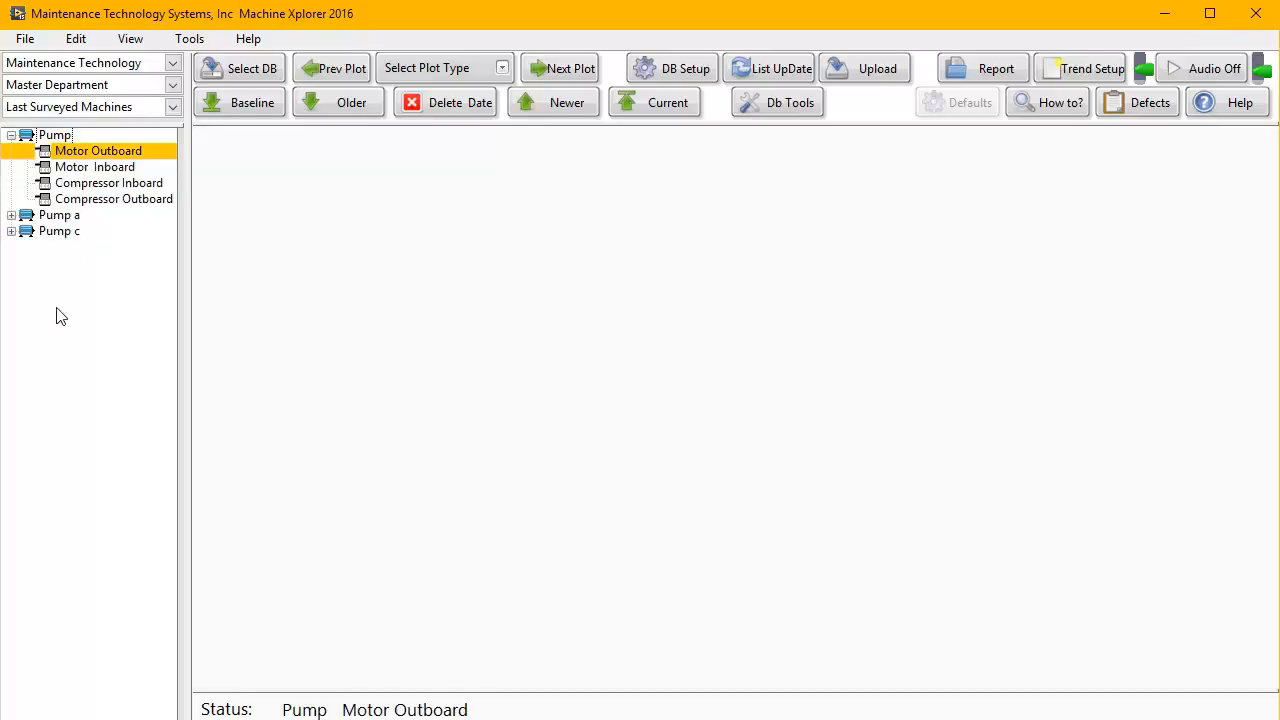
# Load the IVC Services Dbase folder from the MTS data folder on drive C as the database.
pyautogui.click(261, 69)
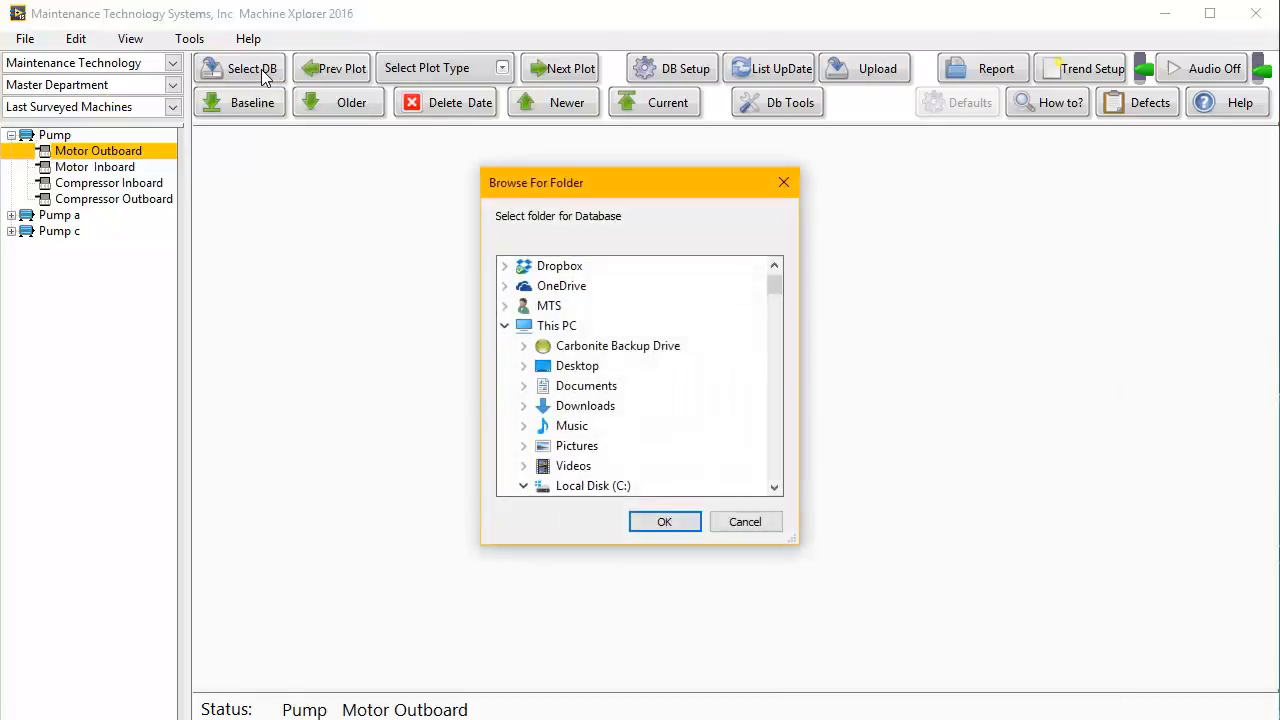
pyautogui.moveTo(634, 195); pyautogui.dragTo(534, 147)
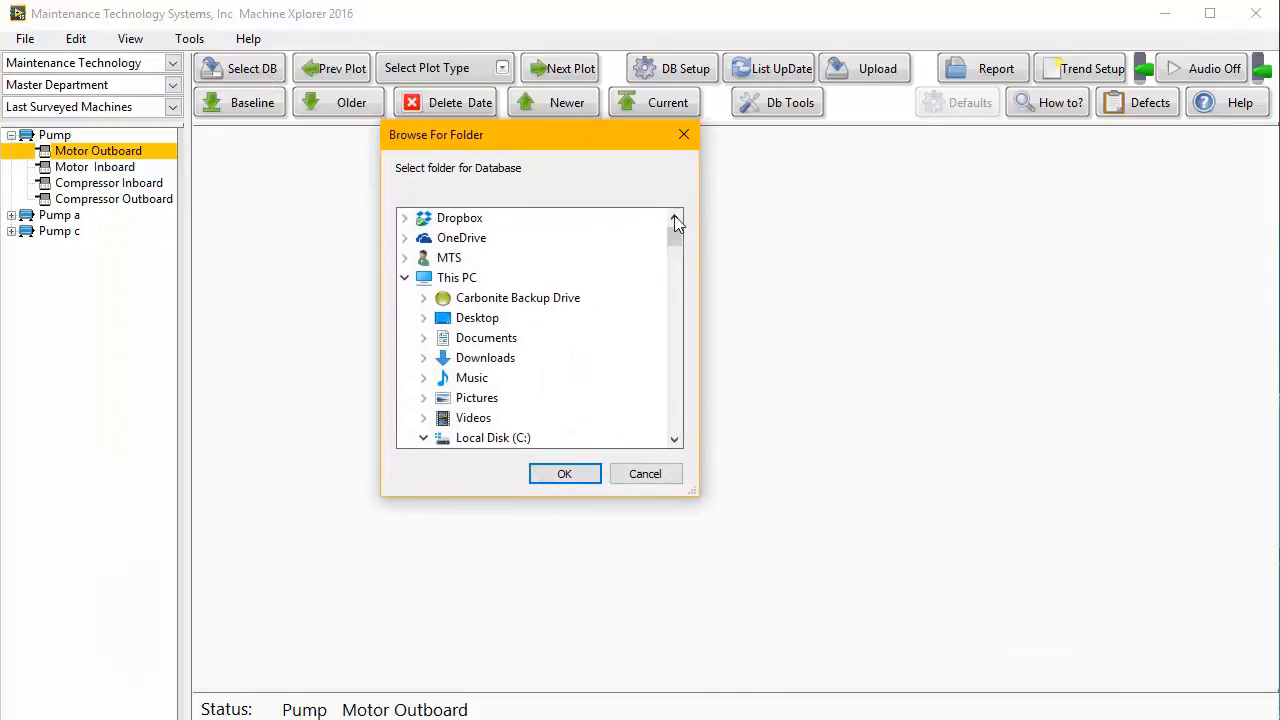
pyautogui.scroll(-4, 680, 243)
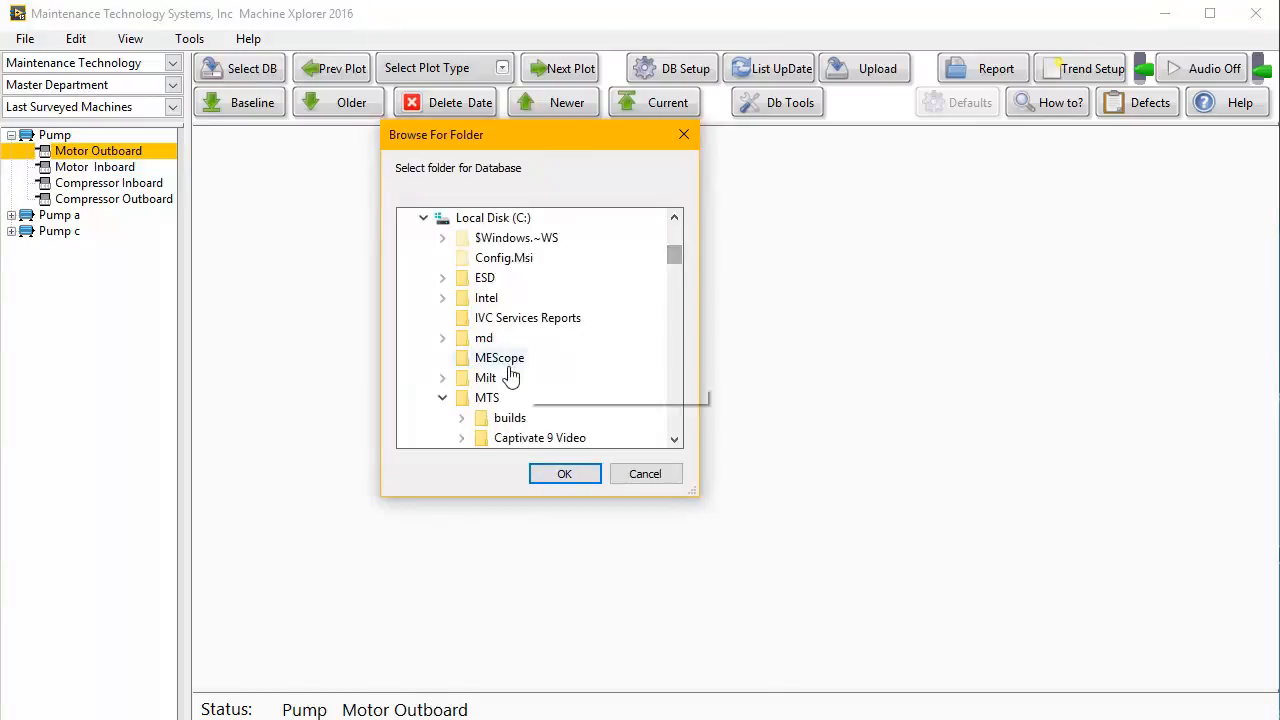
pyautogui.scroll(-1, 498, 383)
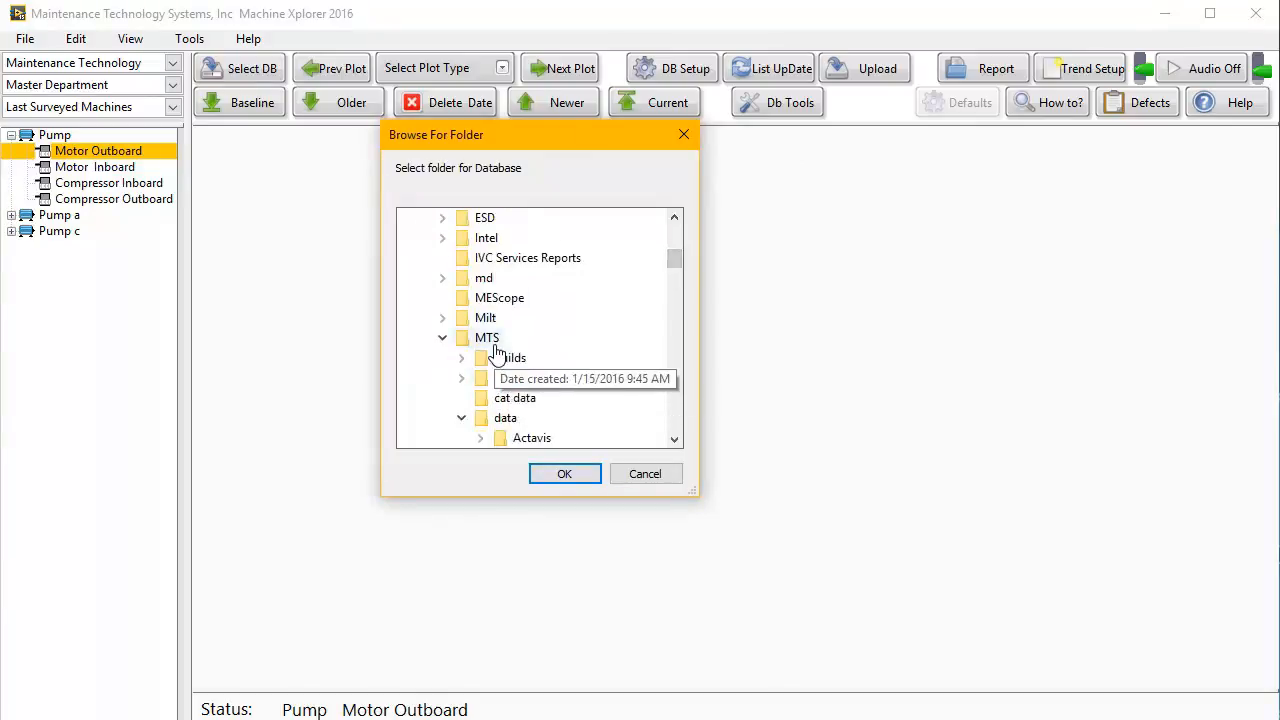
pyautogui.scroll(-1, 500, 357)
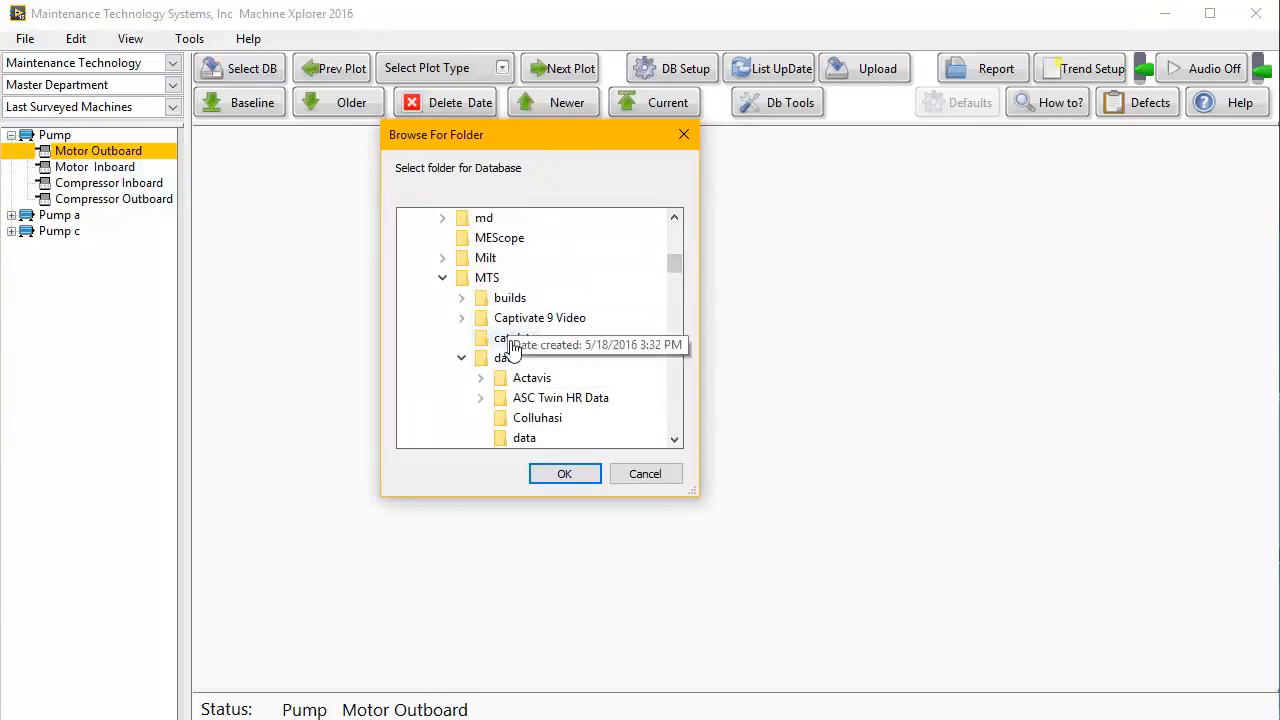
pyautogui.scroll(-5, 603, 357)
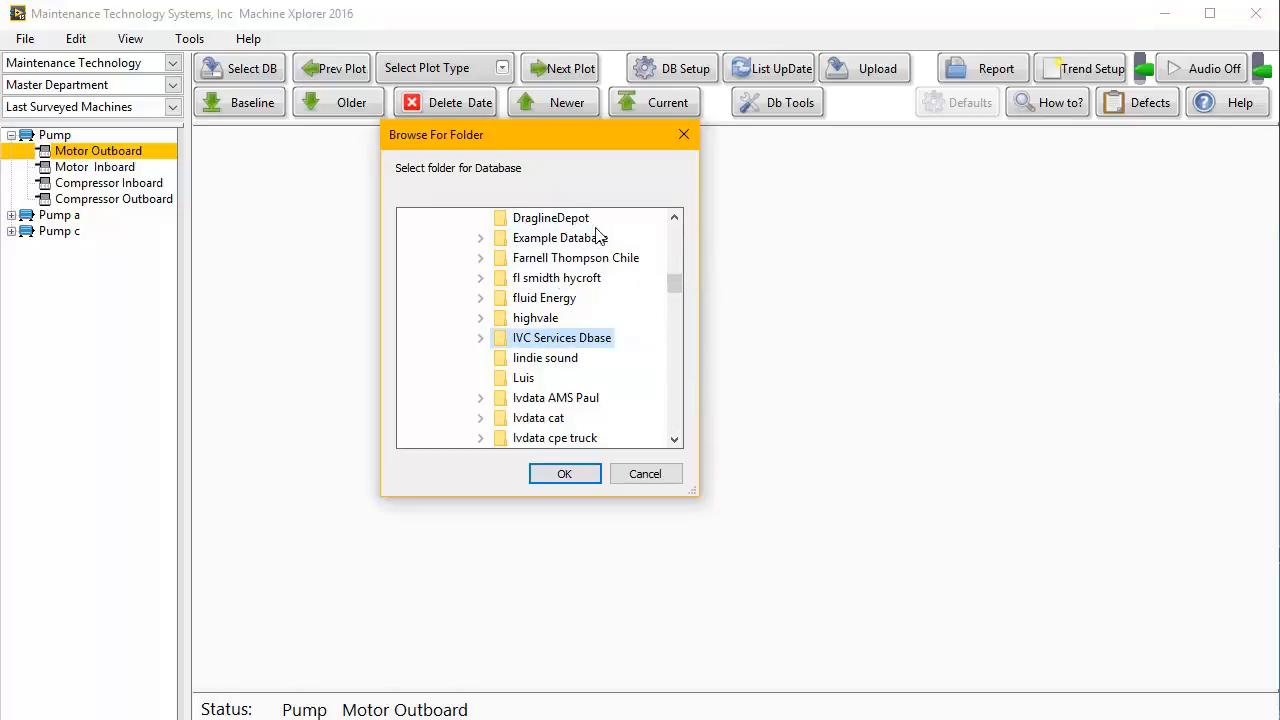
pyautogui.click(565, 476)
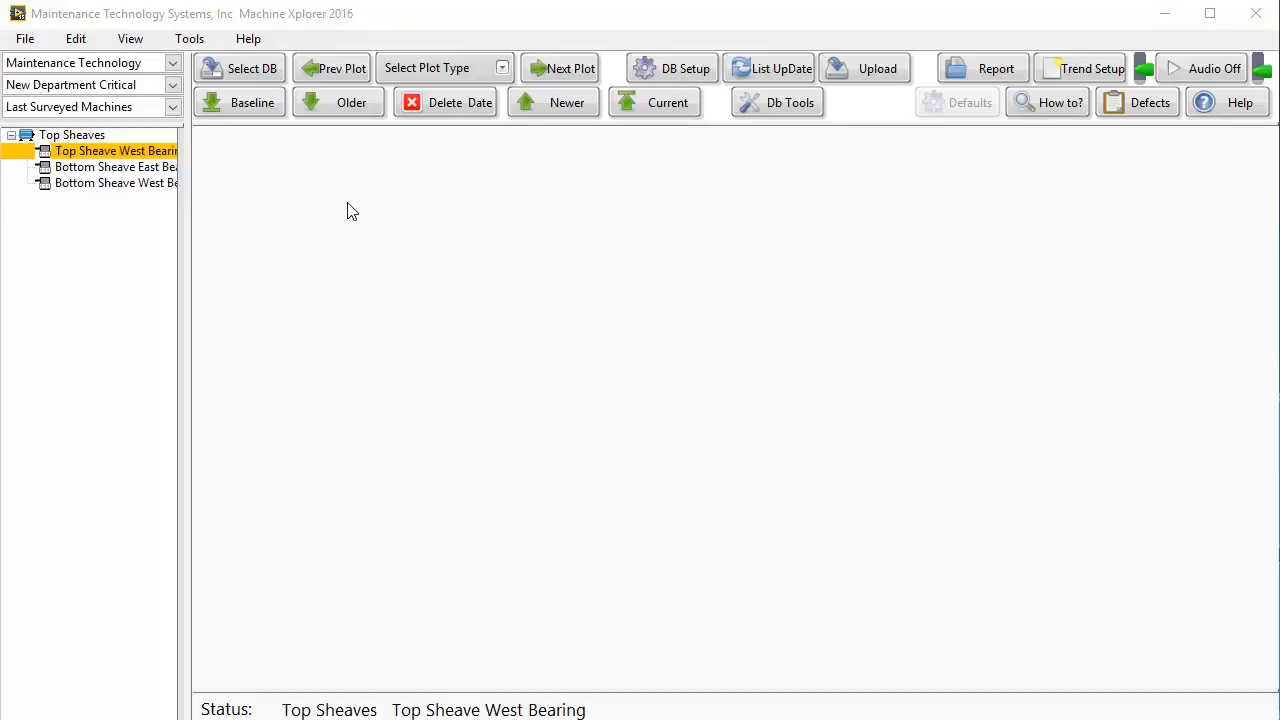
# Check the available departments and choose the second Maintenance Technology Systems entry as the company, with Master Department.
pyautogui.click(170, 86)
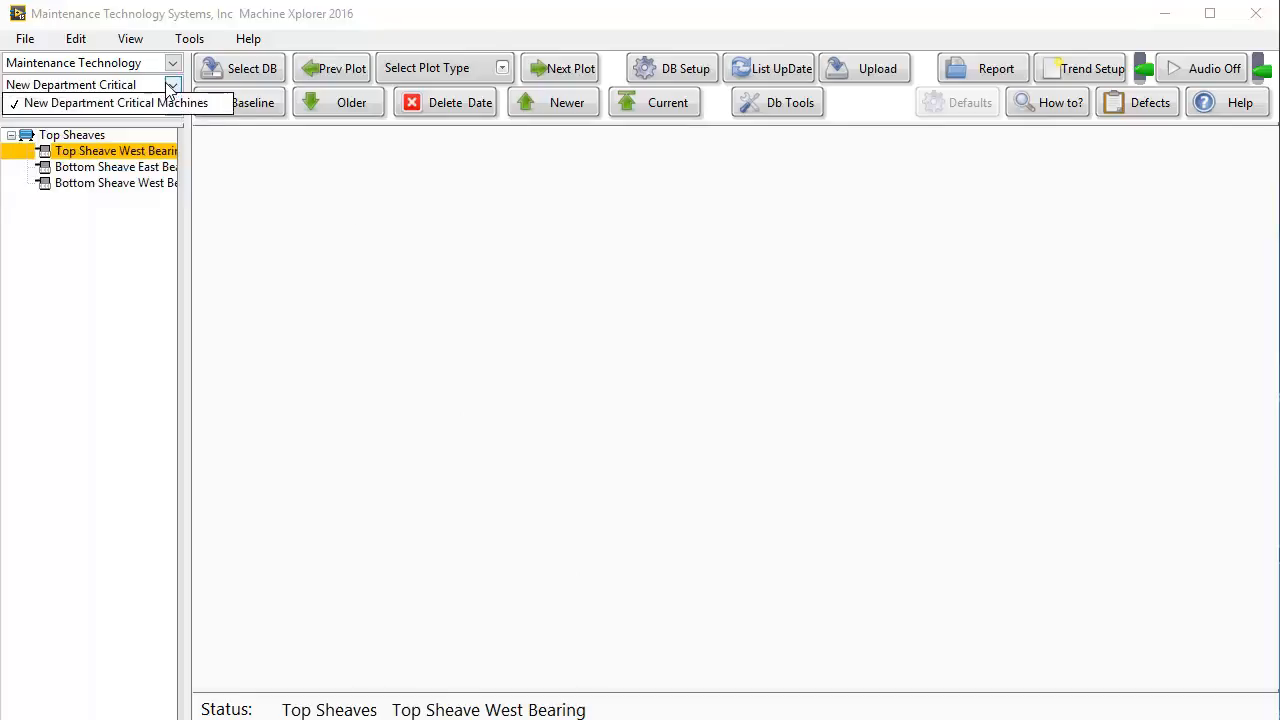
pyautogui.click(170, 62)
pyautogui.click(171, 62)
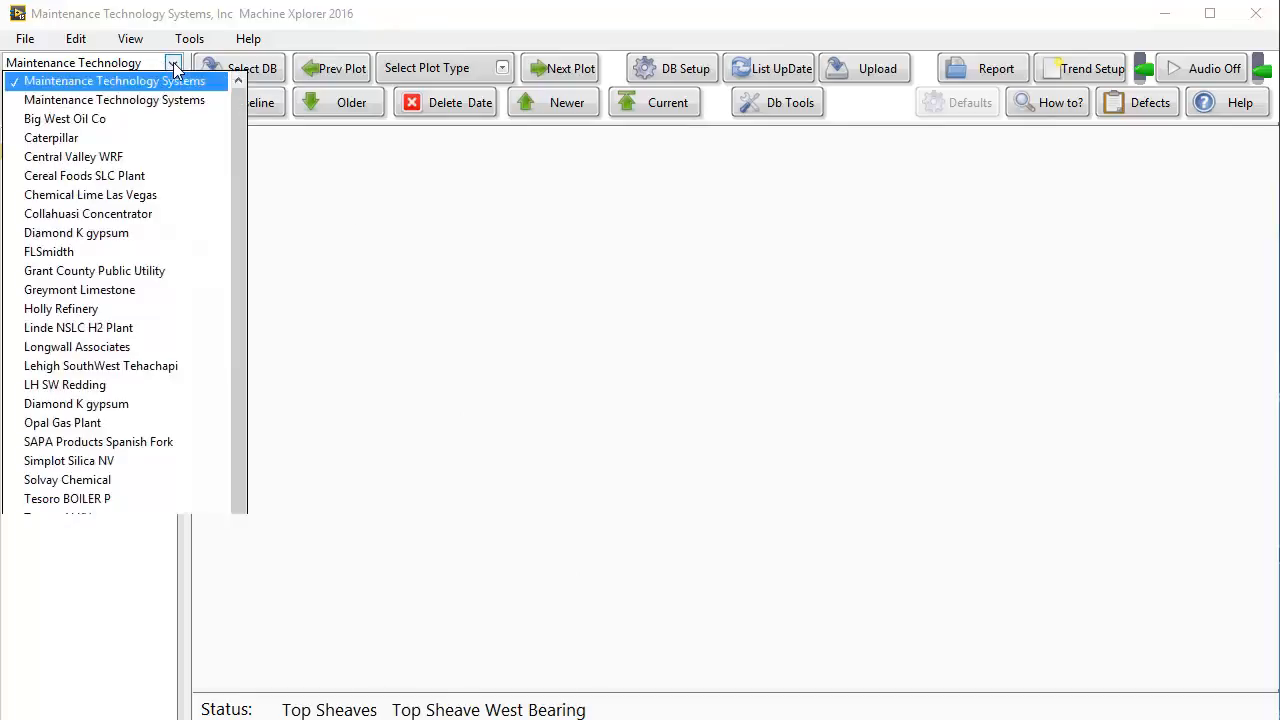
pyautogui.click(175, 104)
pyautogui.click(172, 63)
pyautogui.click(170, 85)
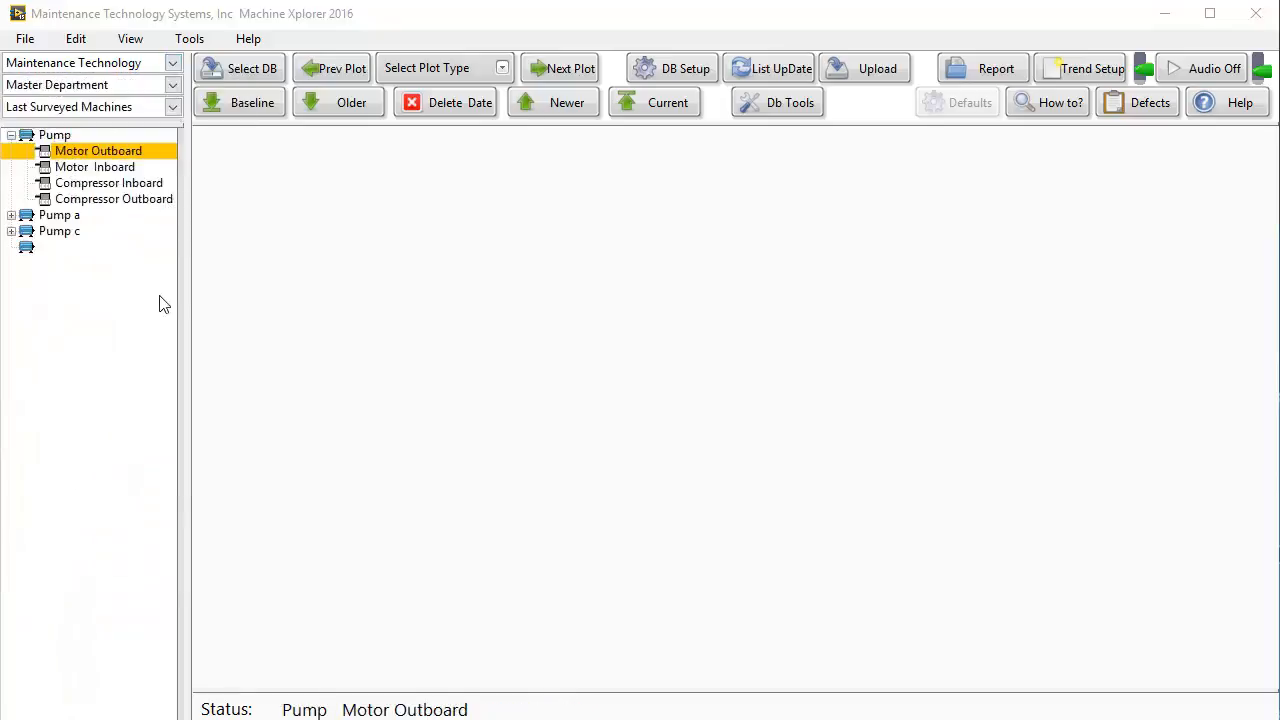
# Advance through Pump's measurement points to Compressor Outboard and go back to Motor Outboard.
pyautogui.click(566, 72)
pyautogui.click(567, 73)
pyautogui.click(566, 72)
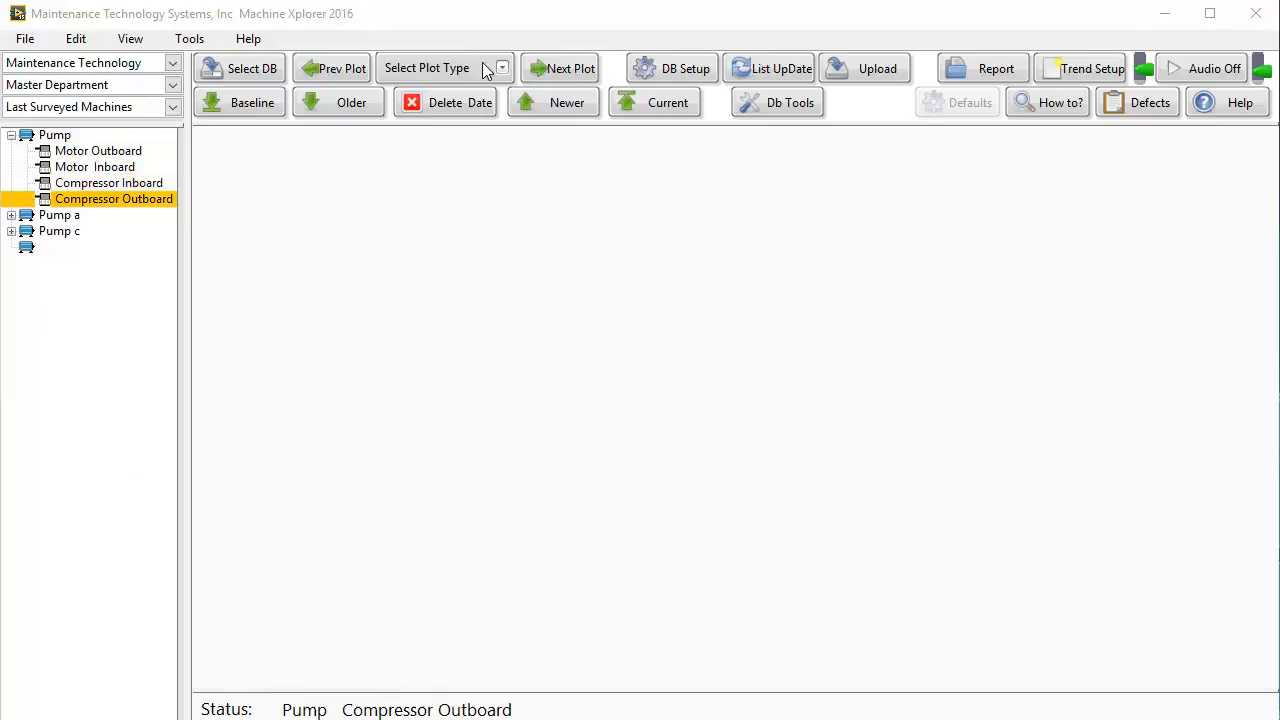
pyautogui.click(358, 78)
pyautogui.click(357, 77)
pyautogui.click(357, 77)
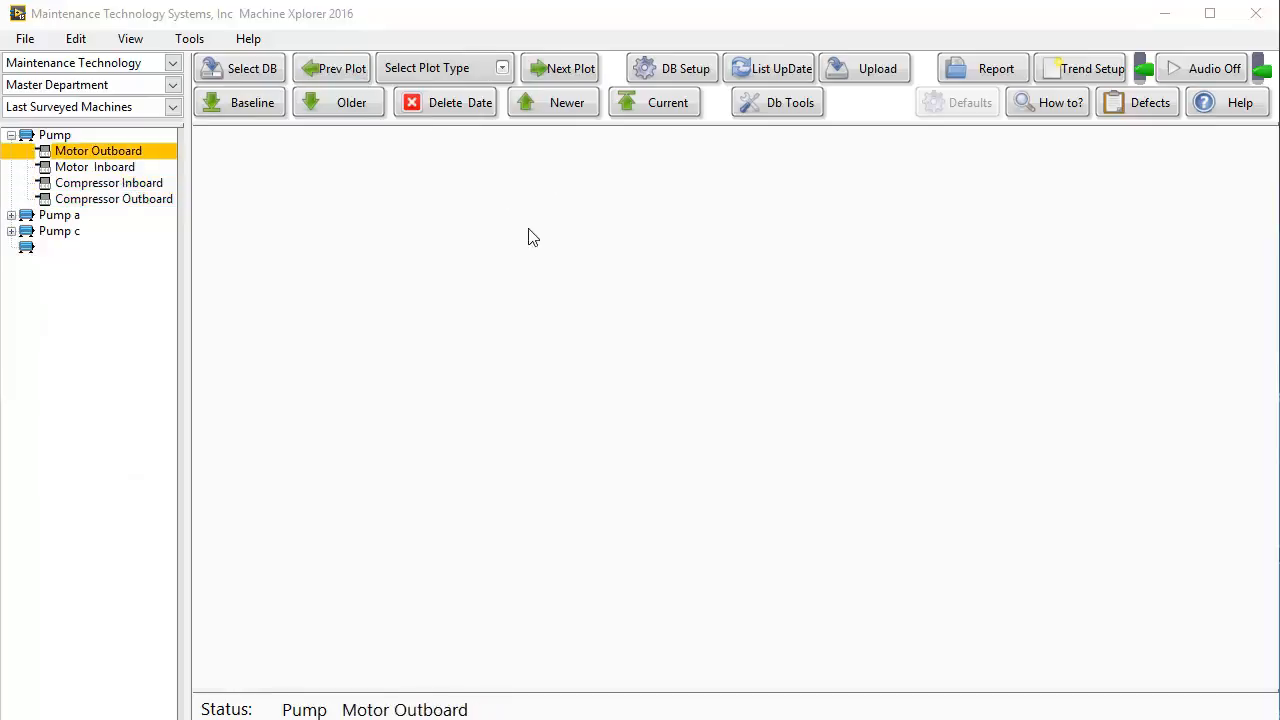
# Open the Waveform Plot for Pump's Motor Outboard and fit its window into the upper part of the workspace.
pyautogui.click(469, 68)
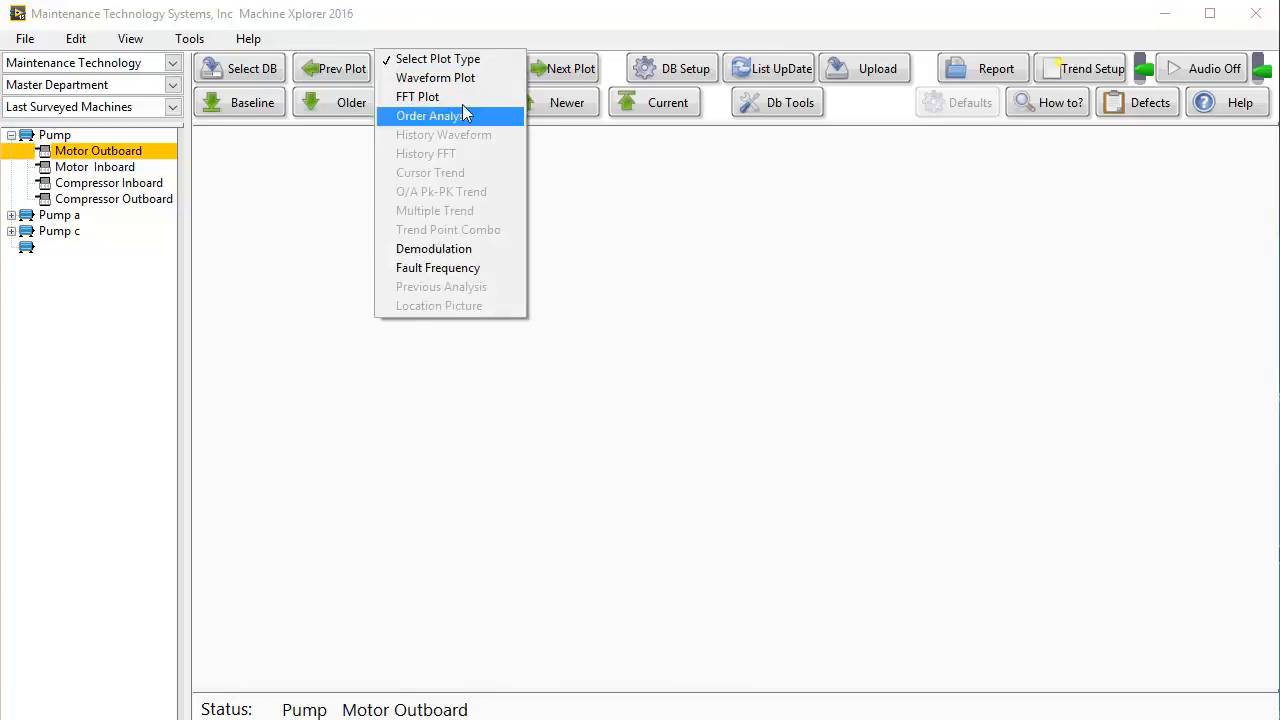
pyautogui.click(457, 80)
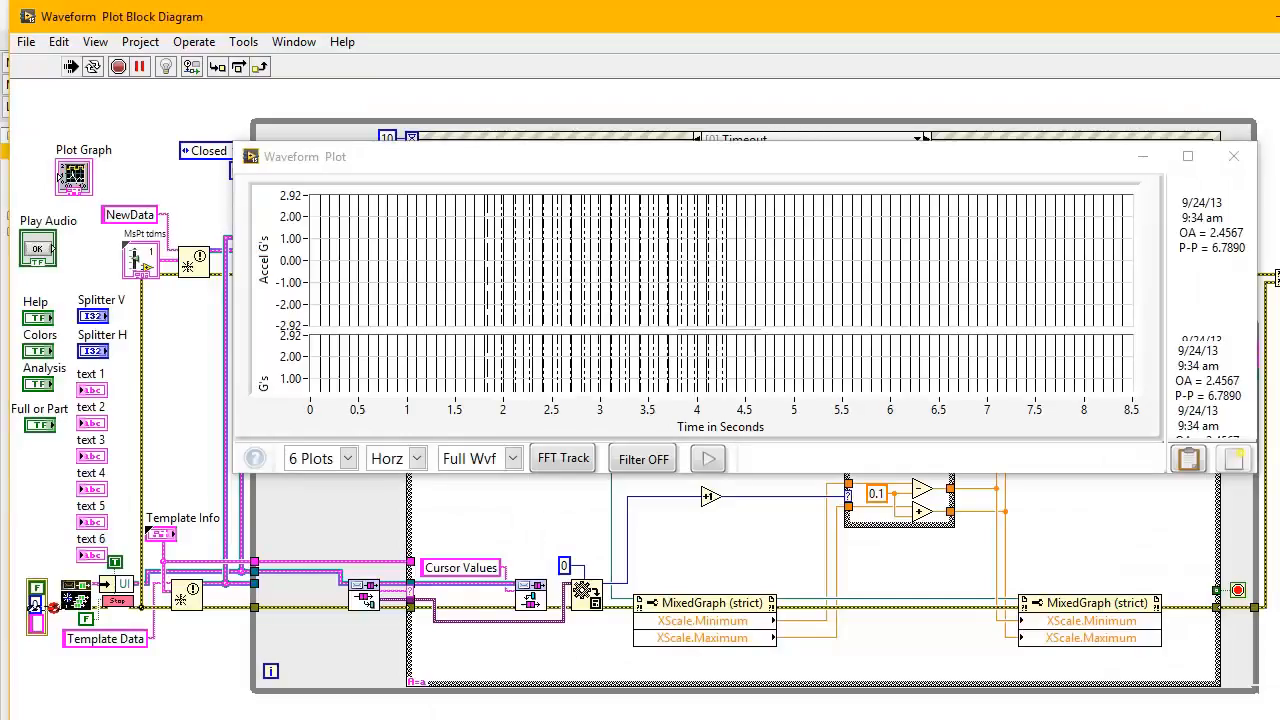
pyautogui.click(140, 67)
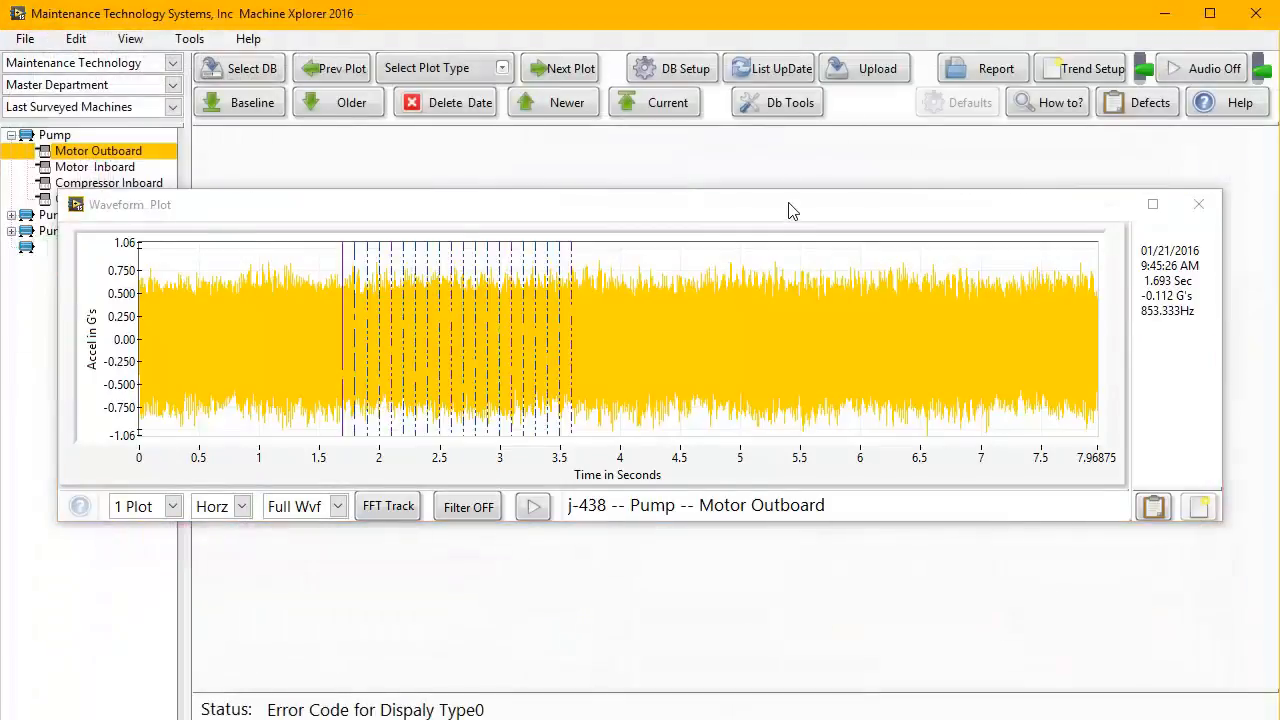
pyautogui.moveTo(789, 209); pyautogui.dragTo(921, 147)
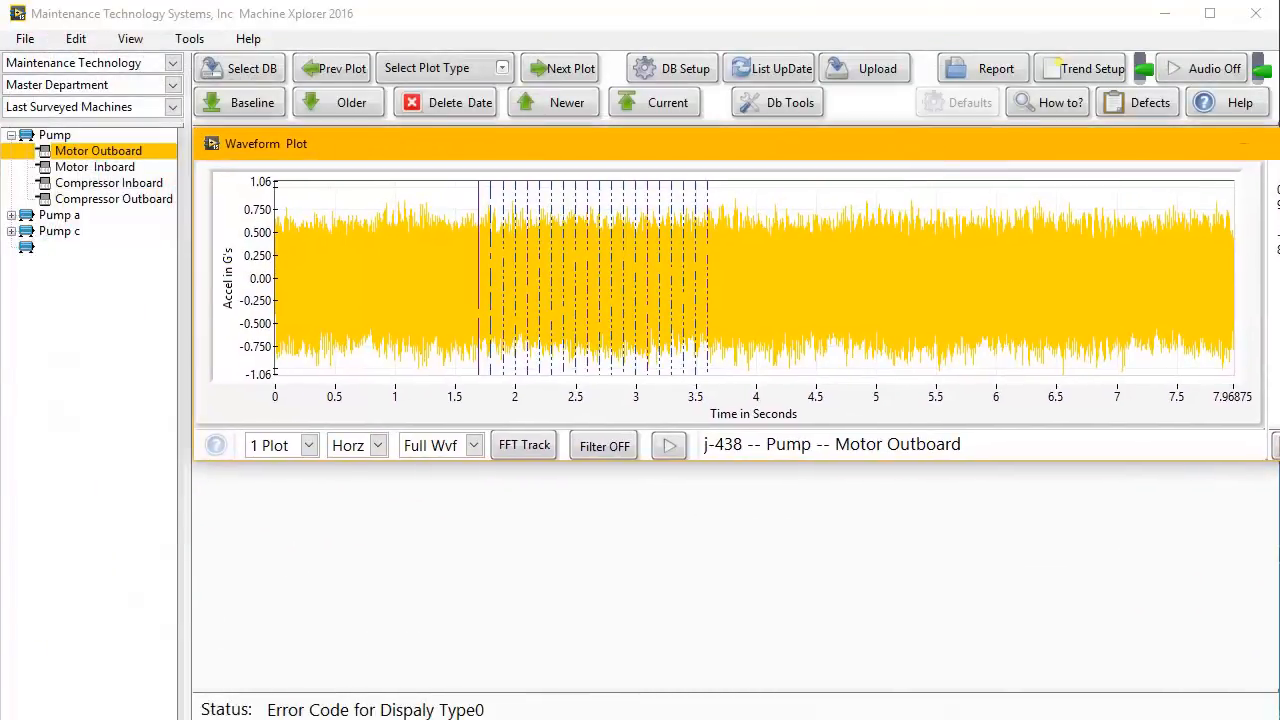
pyautogui.moveTo(1279, 460); pyautogui.dragTo(1273, 395)
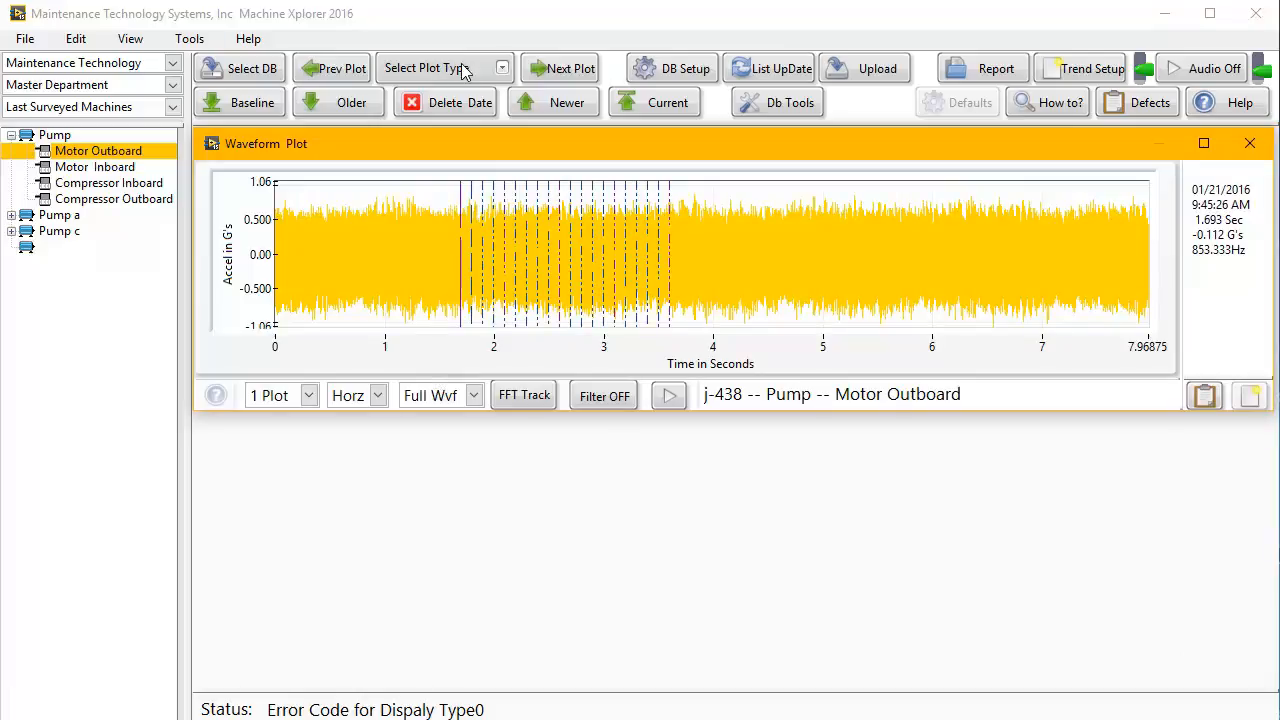
# Advance the waveform plot two measurement points to Pump's Compressor Inboard.
pyautogui.click(567, 71)
pyautogui.click(571, 72)
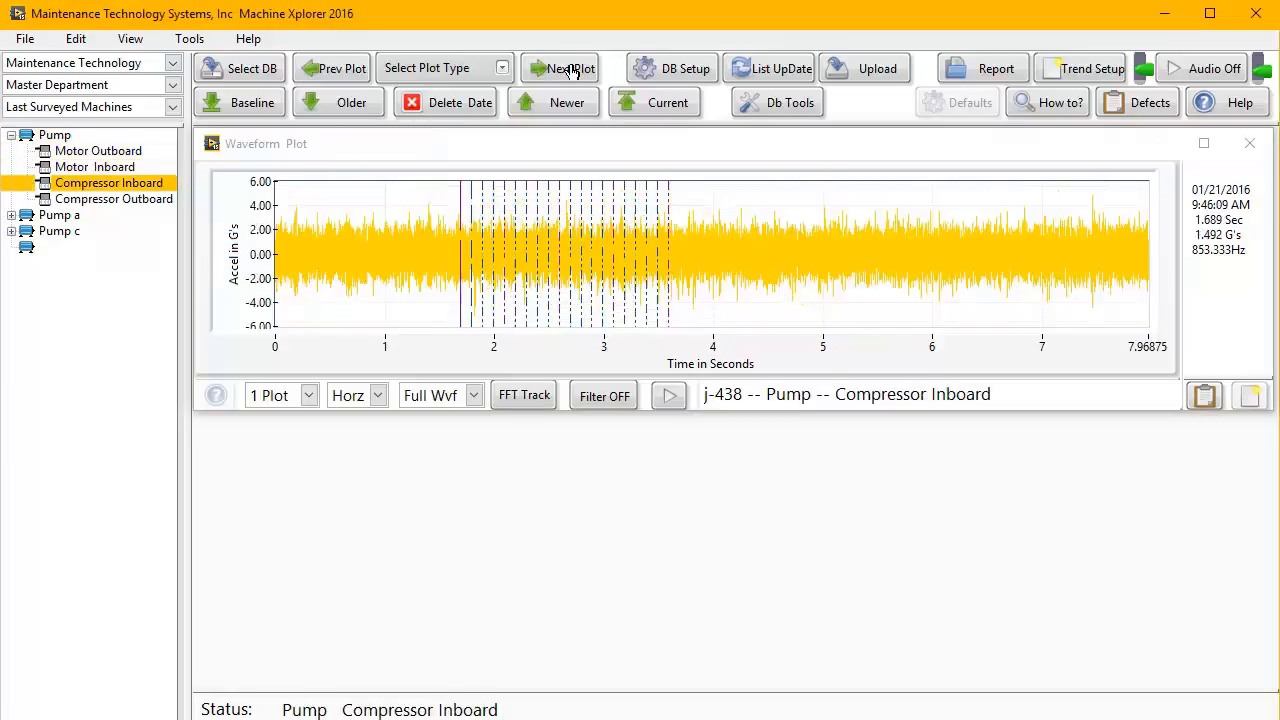
# Advance the waveform plot from Pump's Compressor Inboard through all of Pump a's measurement points and one point beyond its Compressor Outboard.
pyautogui.click(571, 72)
pyautogui.click(570, 72)
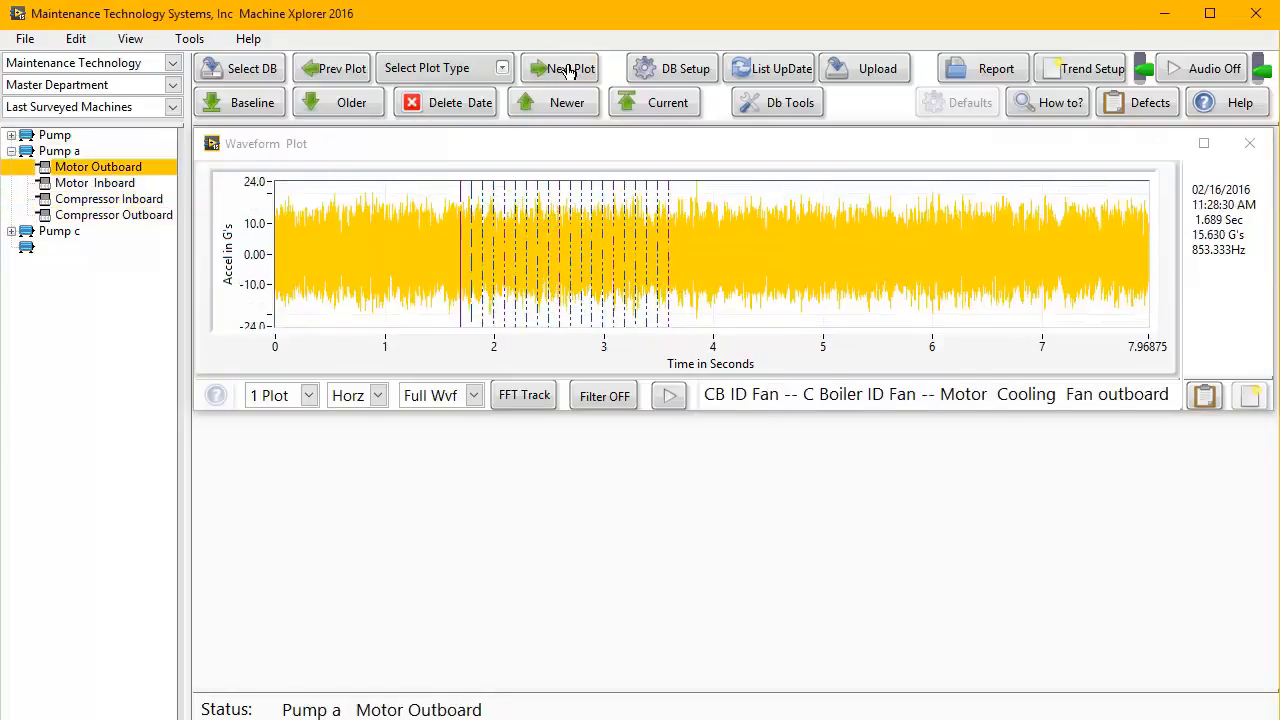
pyautogui.click(570, 72)
pyautogui.click(570, 72)
pyautogui.click(570, 72)
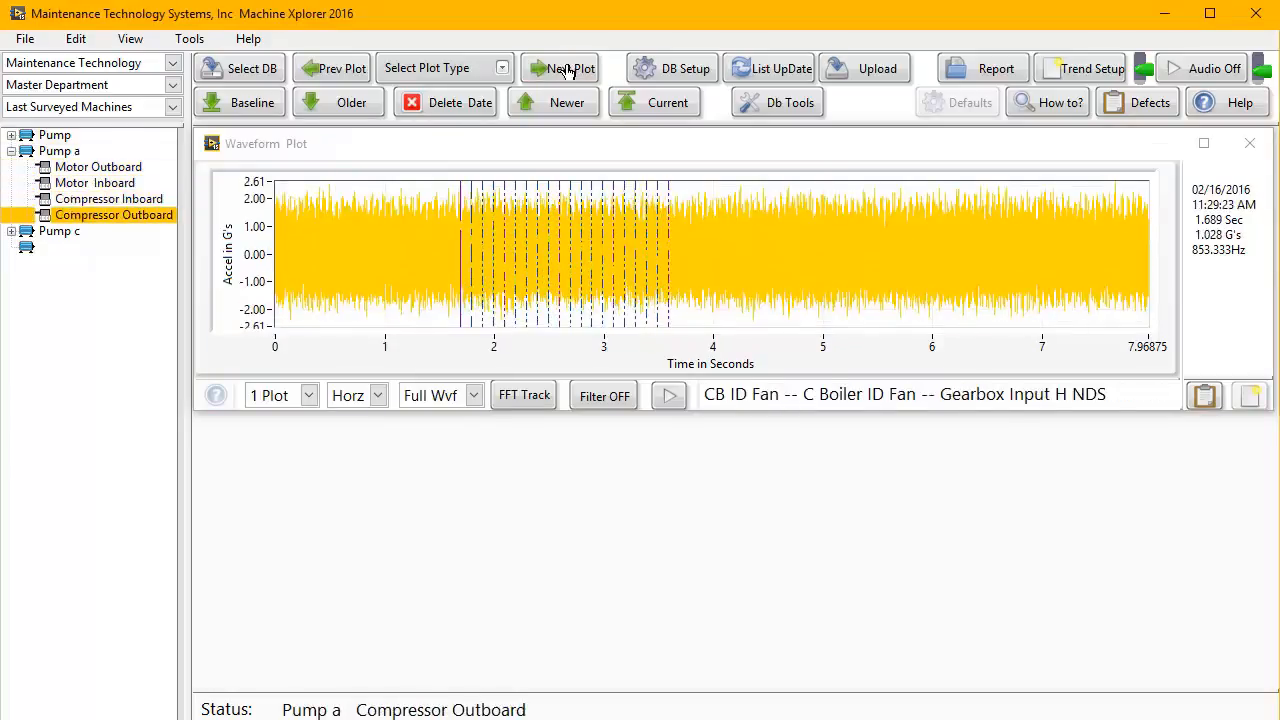
pyautogui.click(569, 72)
# Step the waveform plot back four measurement points to Pump a's Motor Outboard.
pyautogui.click(335, 72)
pyautogui.click(335, 72)
pyautogui.click(335, 72)
pyautogui.click(335, 72)
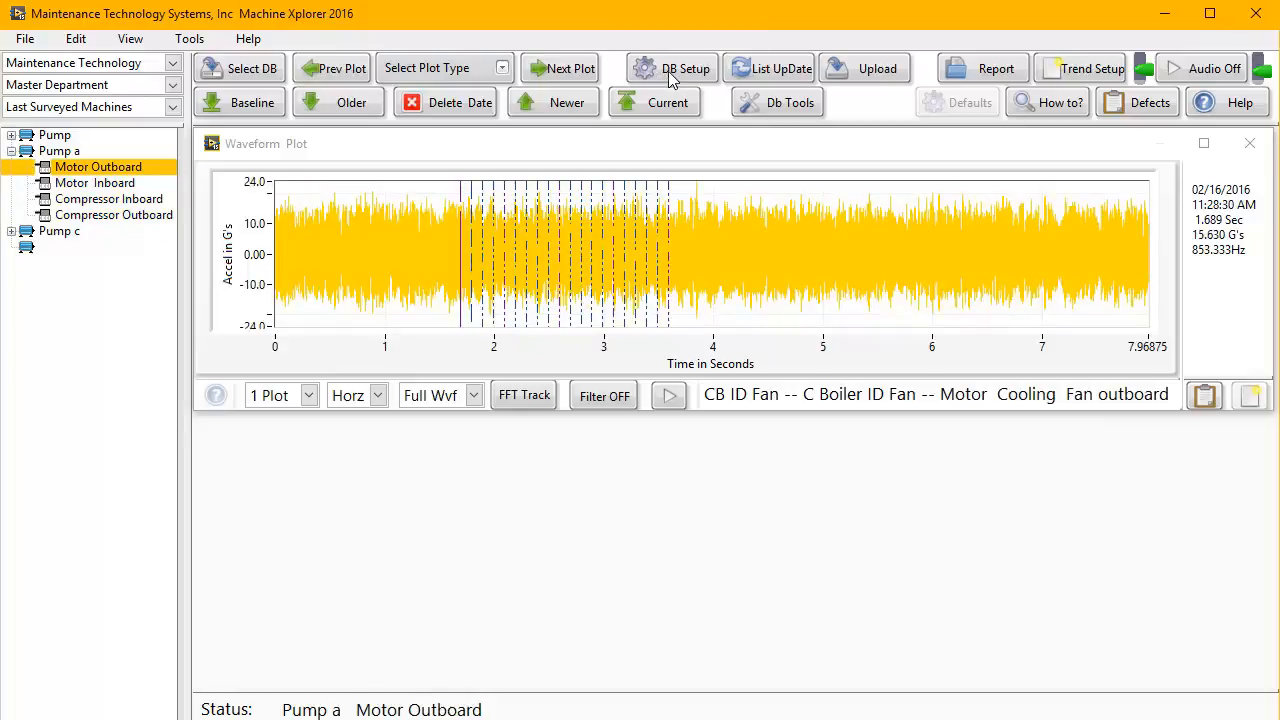
# View the database setup and the available machine list options.
pyautogui.click(699, 67)
pyautogui.moveTo(1029, 40); pyautogui.dragTo(1002, 24)
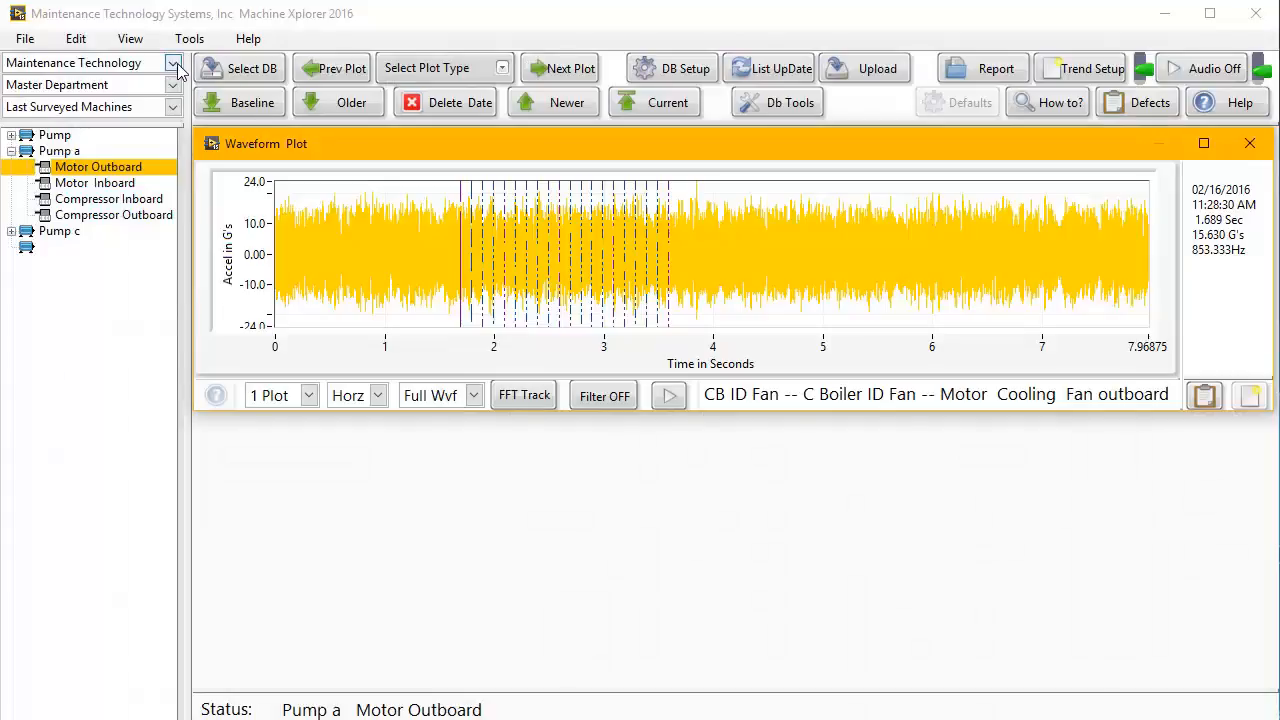
pyautogui.click(173, 107)
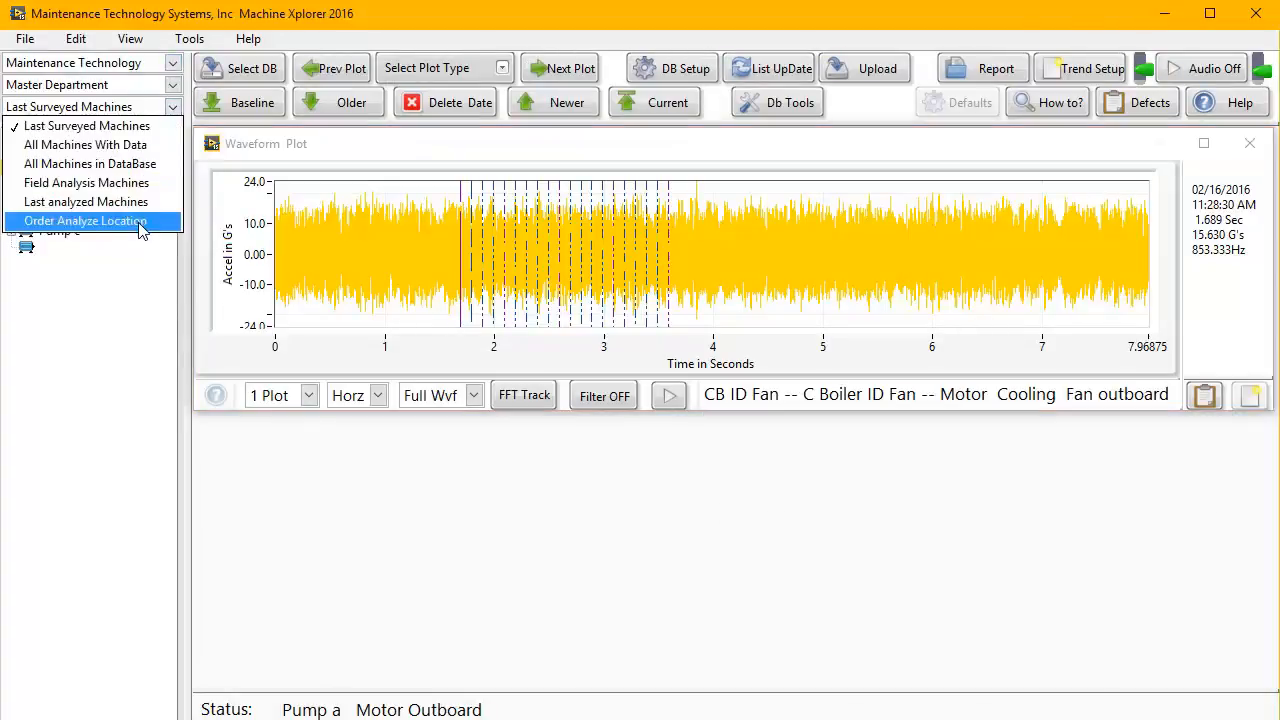
# View the list types for building a measurement location list, and close the dialog without creating one.
pyautogui.click(781, 75)
pyautogui.click(781, 70)
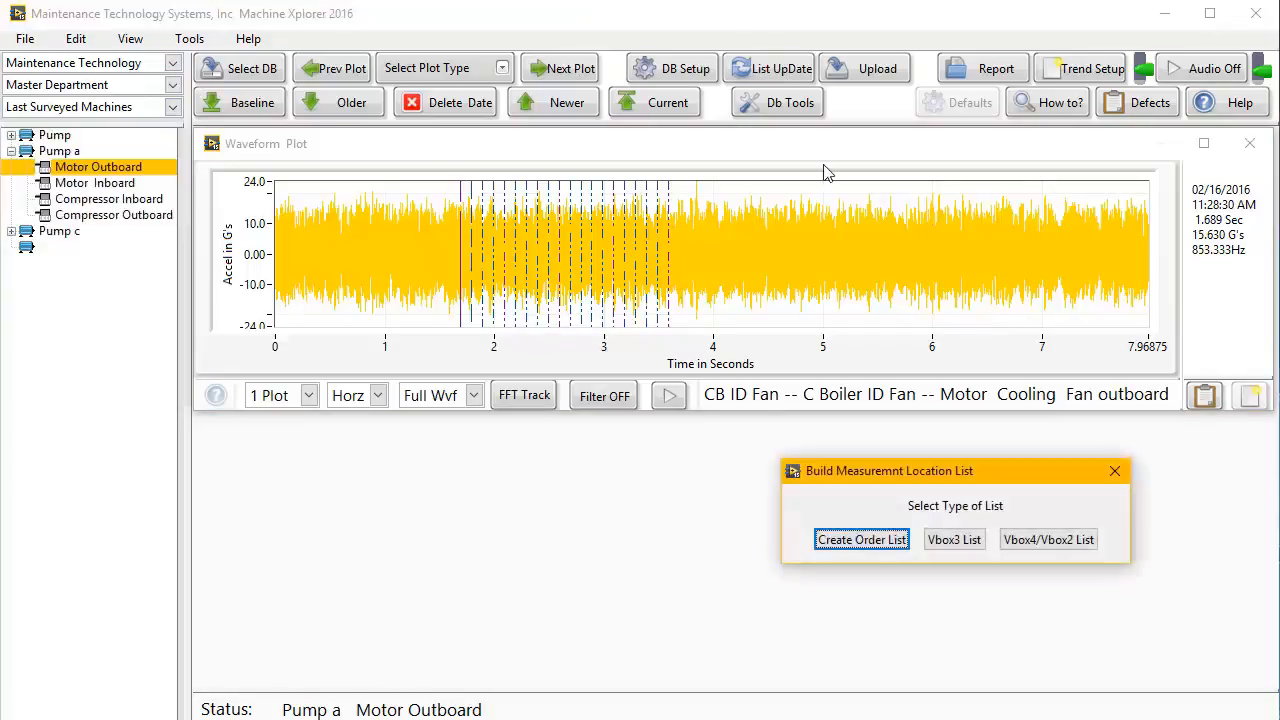
pyautogui.moveTo(990, 478); pyautogui.dragTo(698, 212)
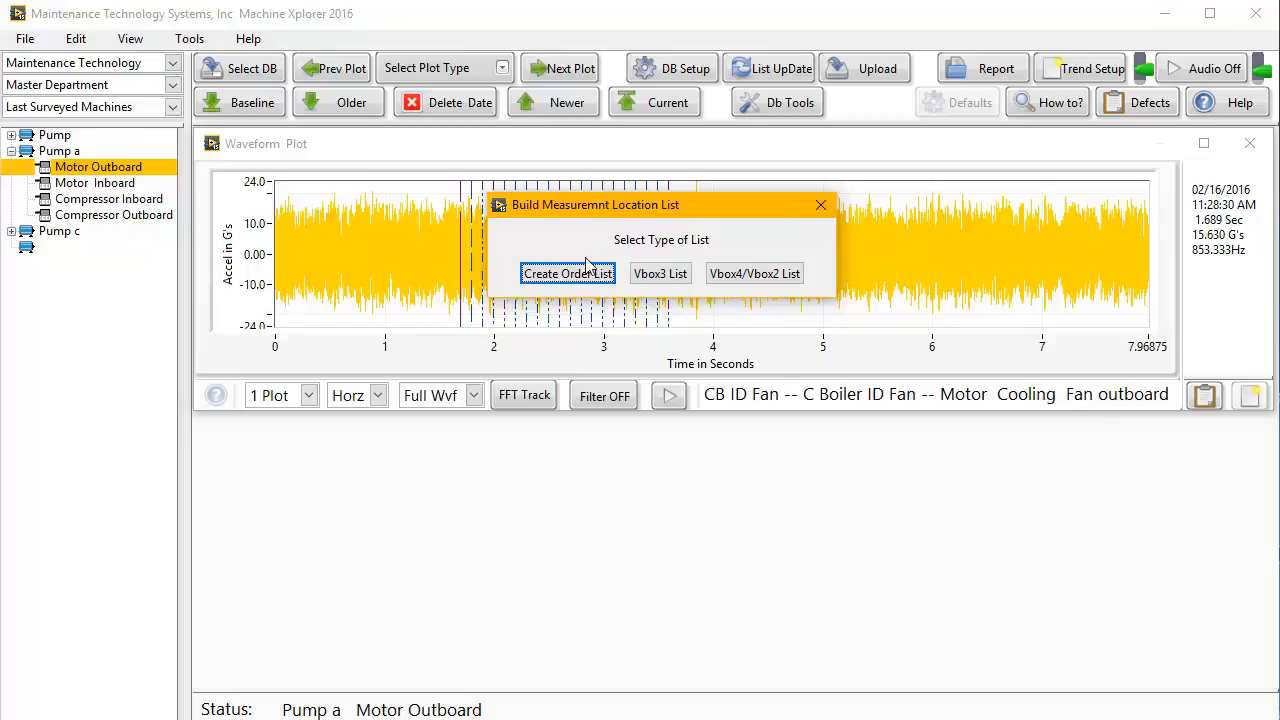
pyautogui.click(820, 207)
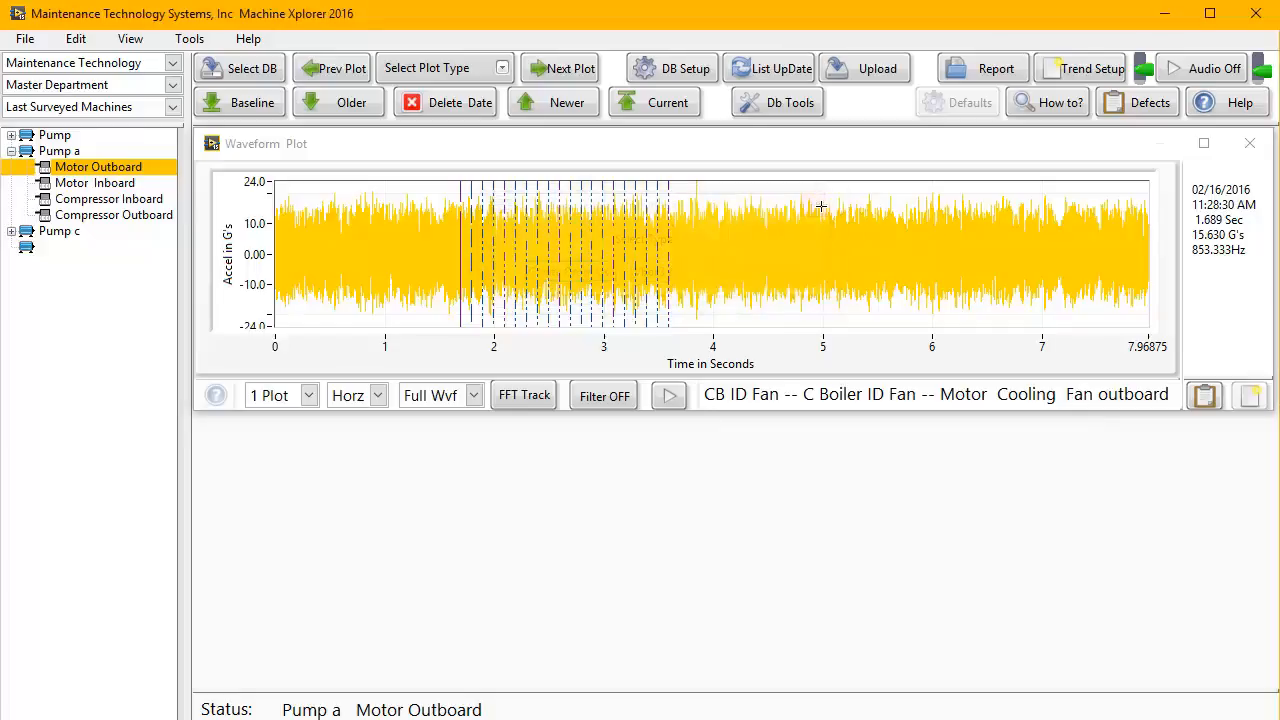
# Start a data upload from the parse folder inside MTS on drive C, and cancel it at the Vbox upload choice.
pyautogui.click(866, 75)
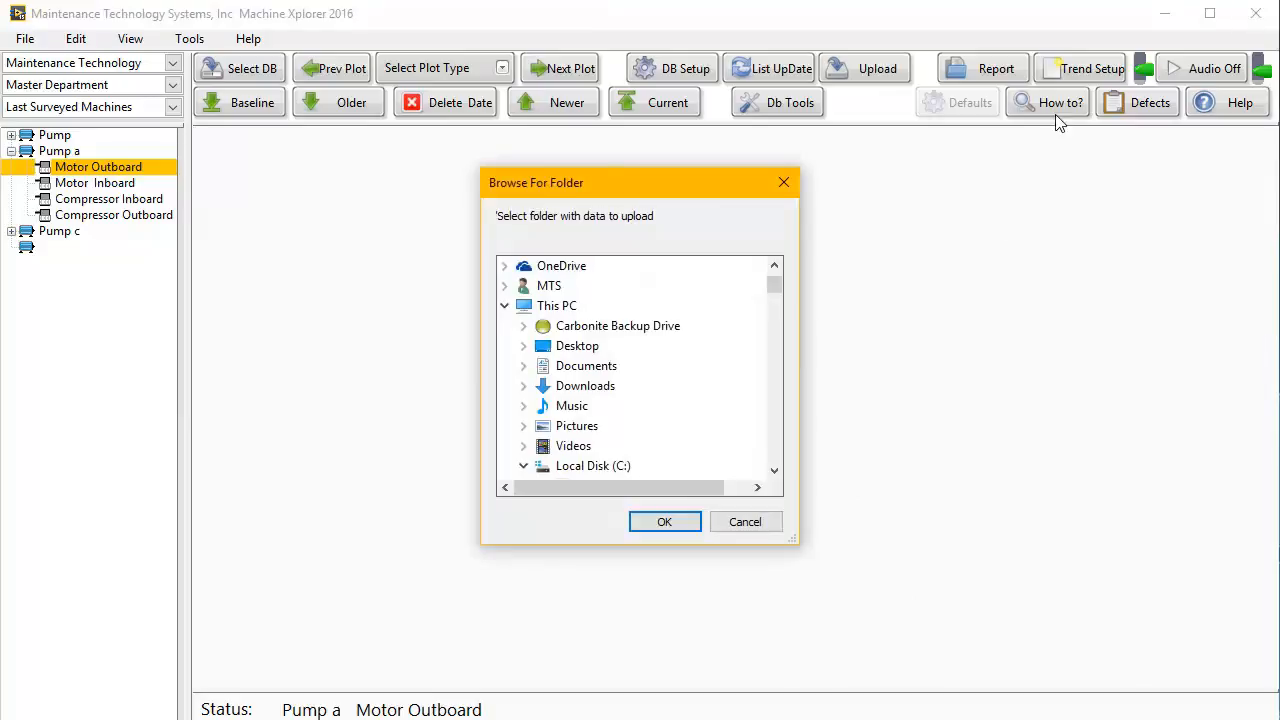
pyautogui.moveTo(777, 291); pyautogui.dragTo(759, 476)
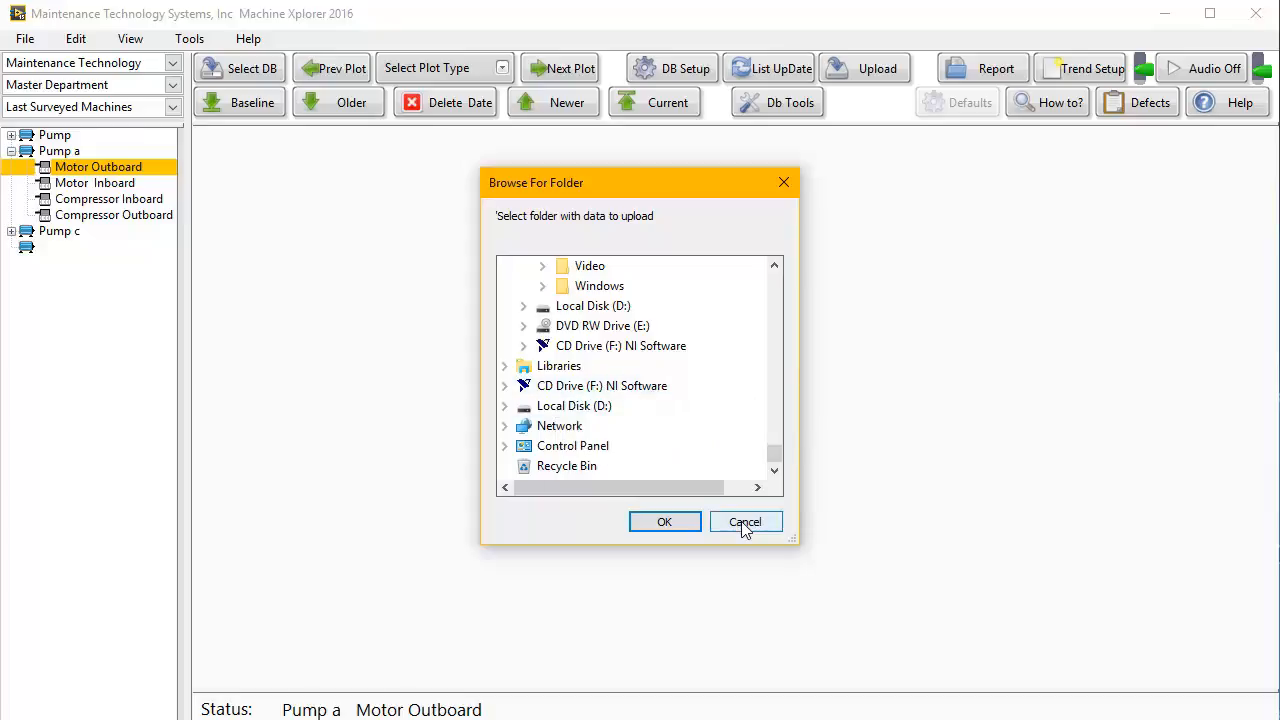
pyautogui.moveTo(775, 459); pyautogui.dragTo(775, 311)
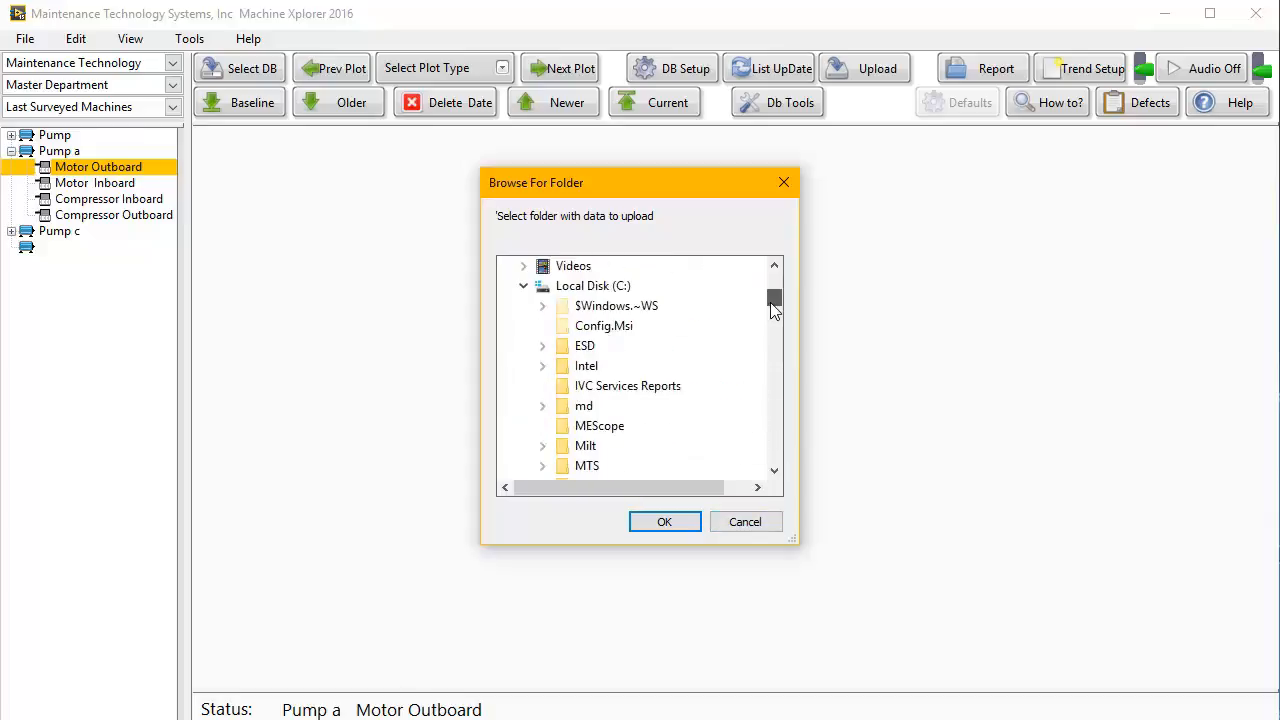
pyautogui.doubleClick(590, 466)
pyautogui.scroll(-3, 700, 435)
pyautogui.scroll(-1, 710, 418)
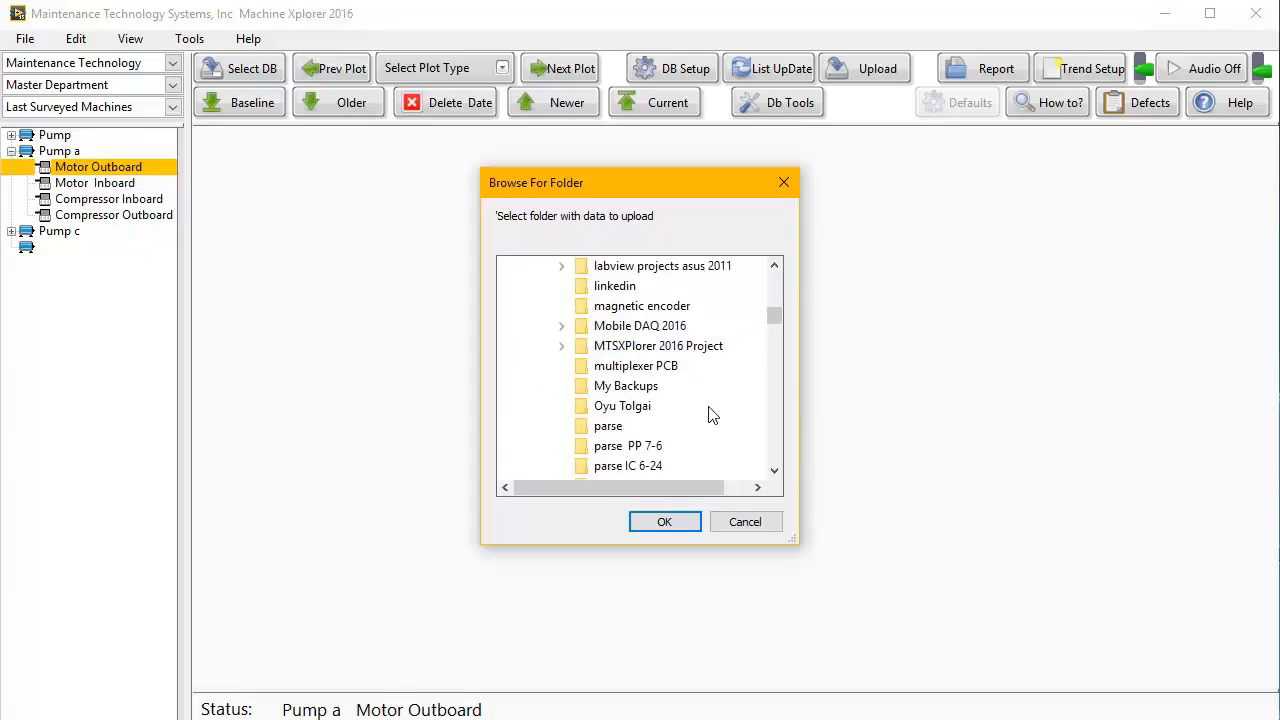
pyautogui.click(722, 428)
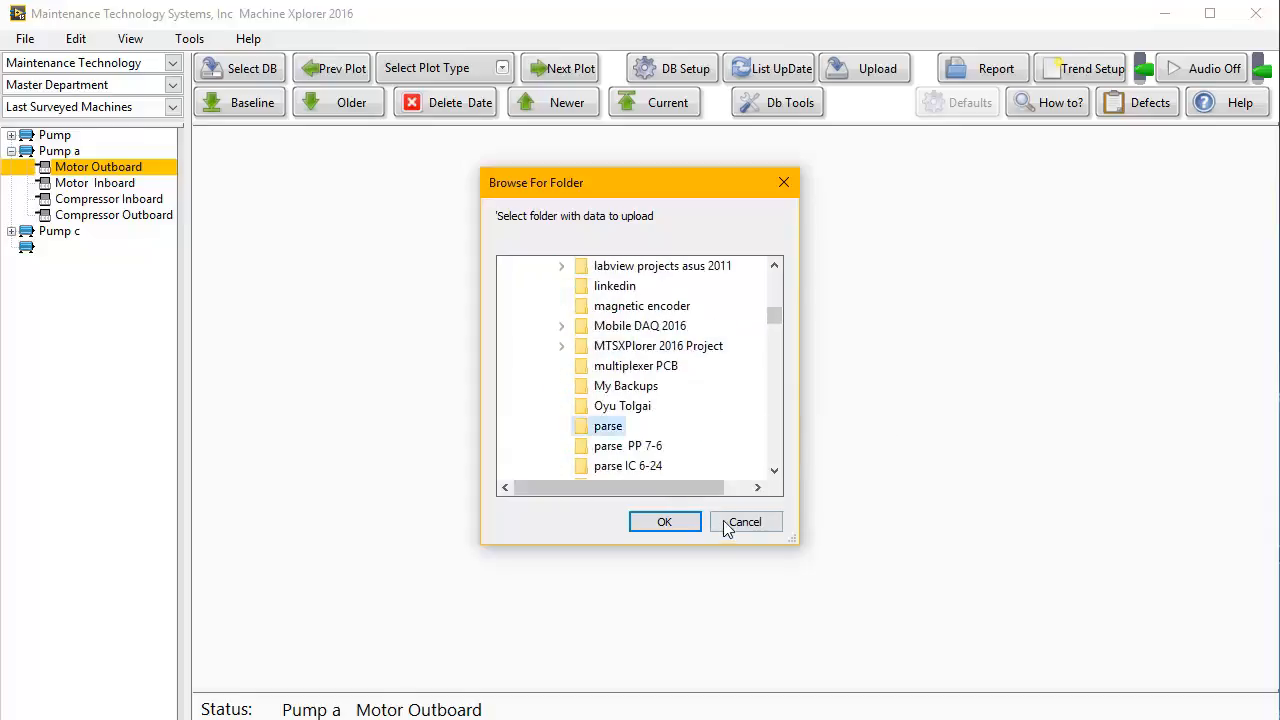
pyautogui.click(673, 524)
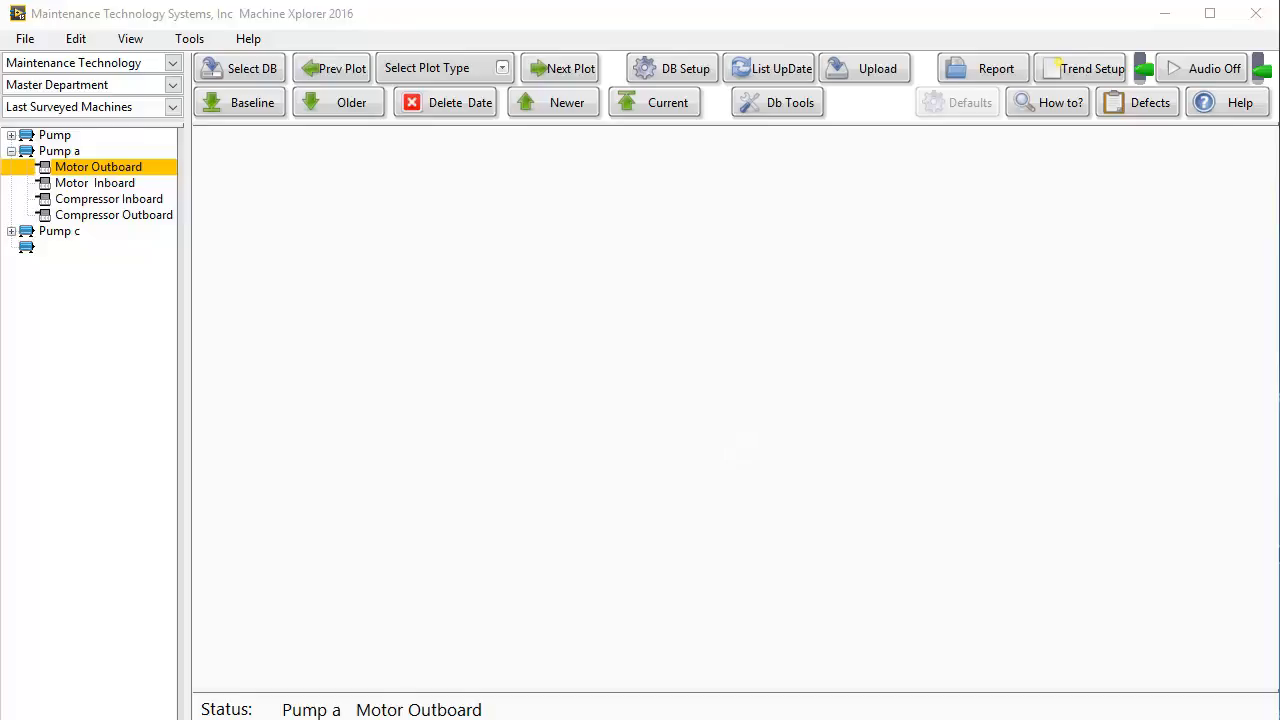
pyautogui.moveTo(950, 222); pyautogui.dragTo(592, 152)
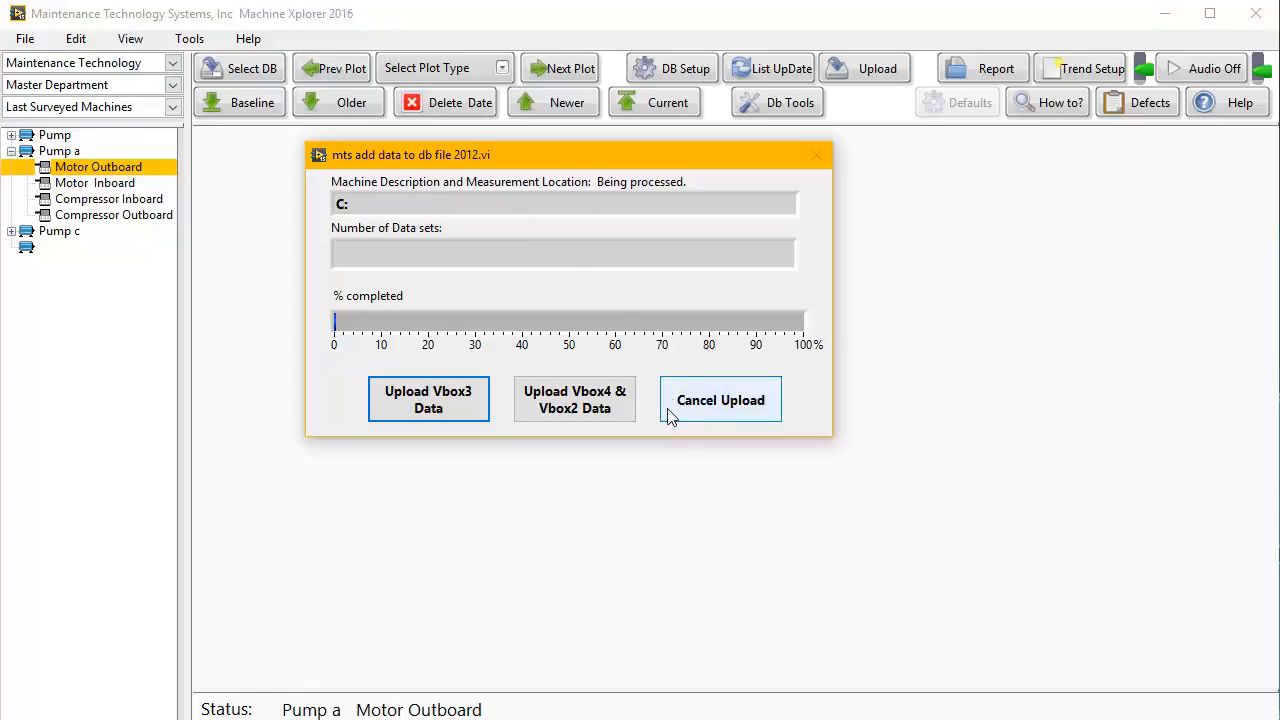
pyautogui.click(733, 410)
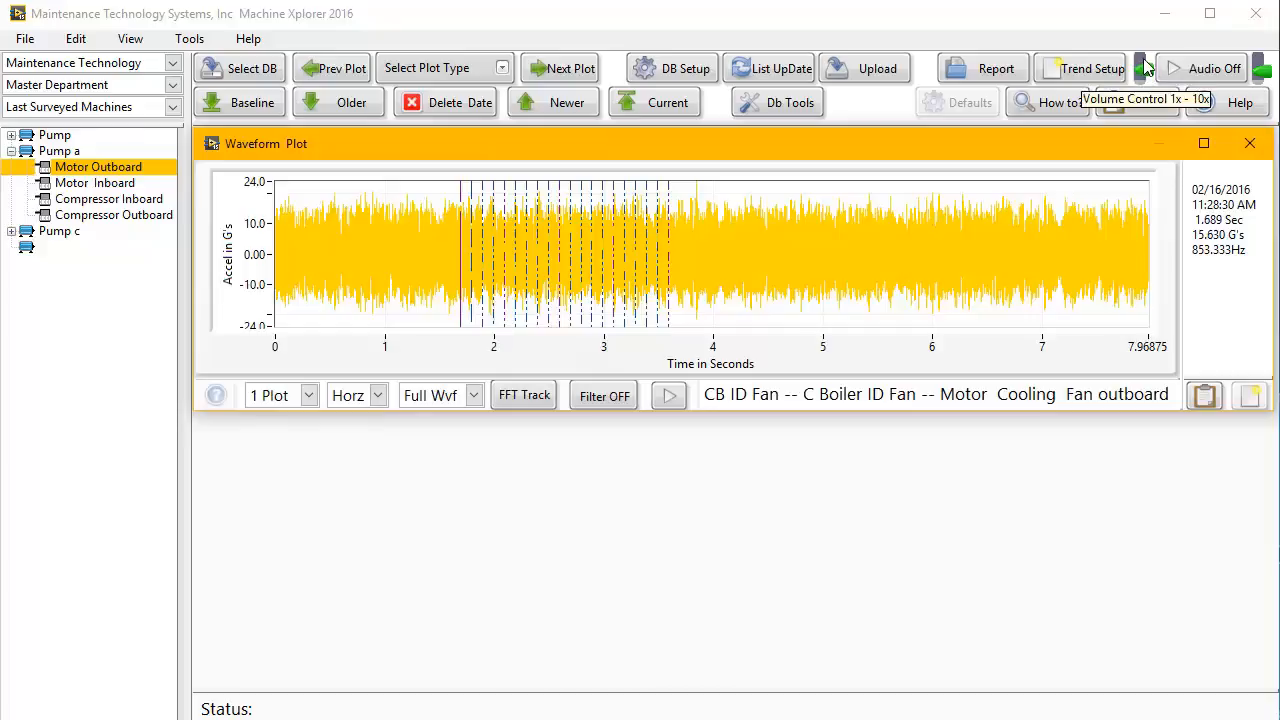
pyautogui.click(1262, 79)
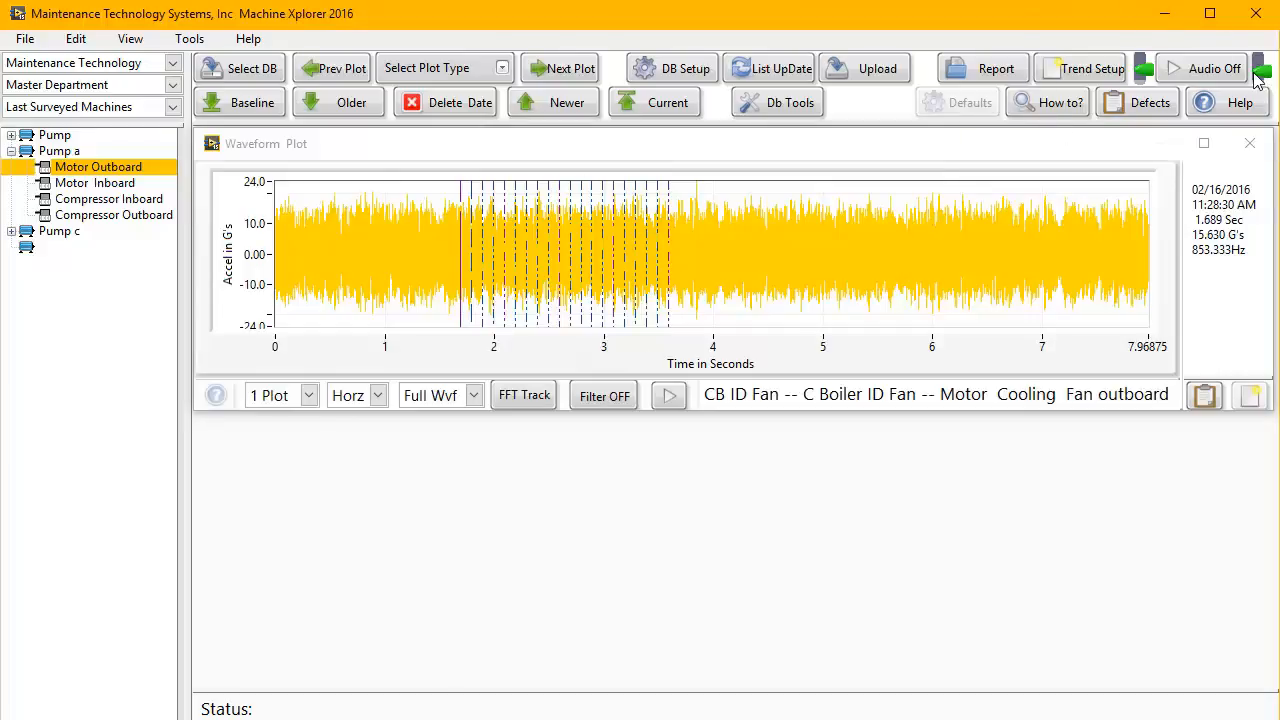
pyautogui.click(670, 398)
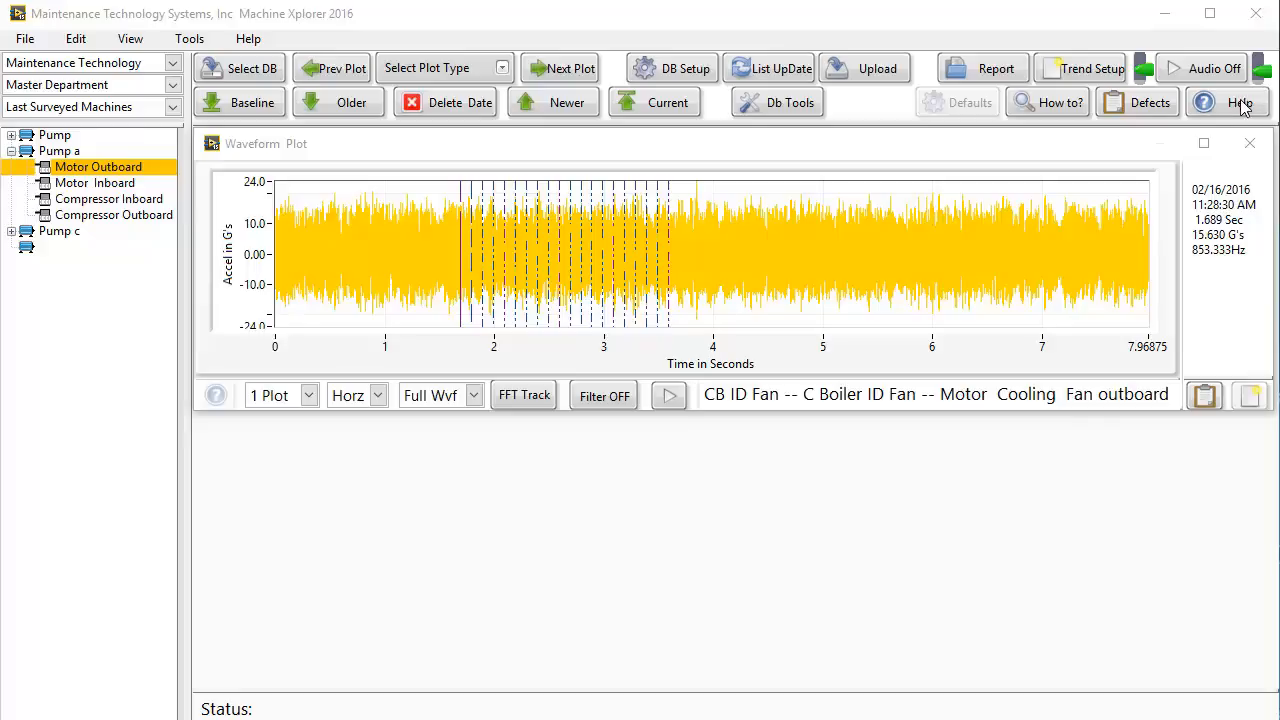
# Move the Waveform Plot window down the workspace and return it to its place beneath the main controls.
pyautogui.click(527, 147)
pyautogui.moveTo(527, 147); pyautogui.dragTo(609, 357)
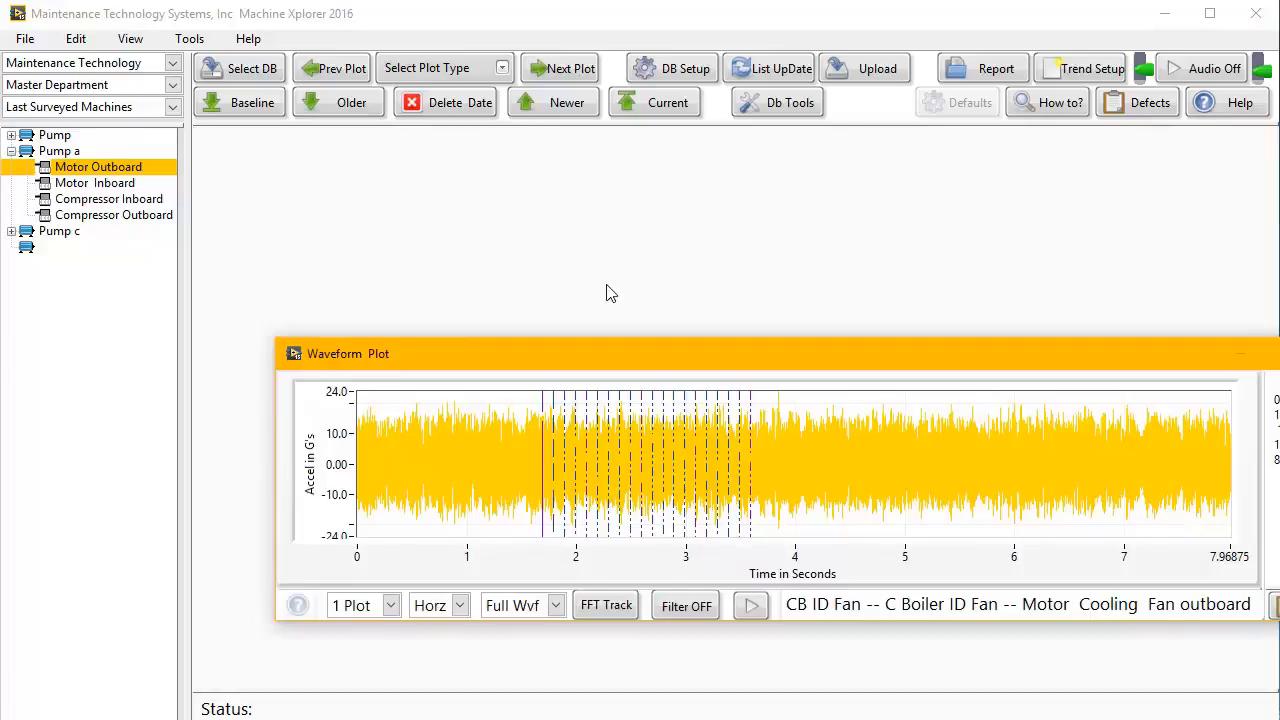
pyautogui.moveTo(797, 364); pyautogui.dragTo(760, 218)
pyautogui.moveTo(730, 156); pyautogui.dragTo(713, 147)
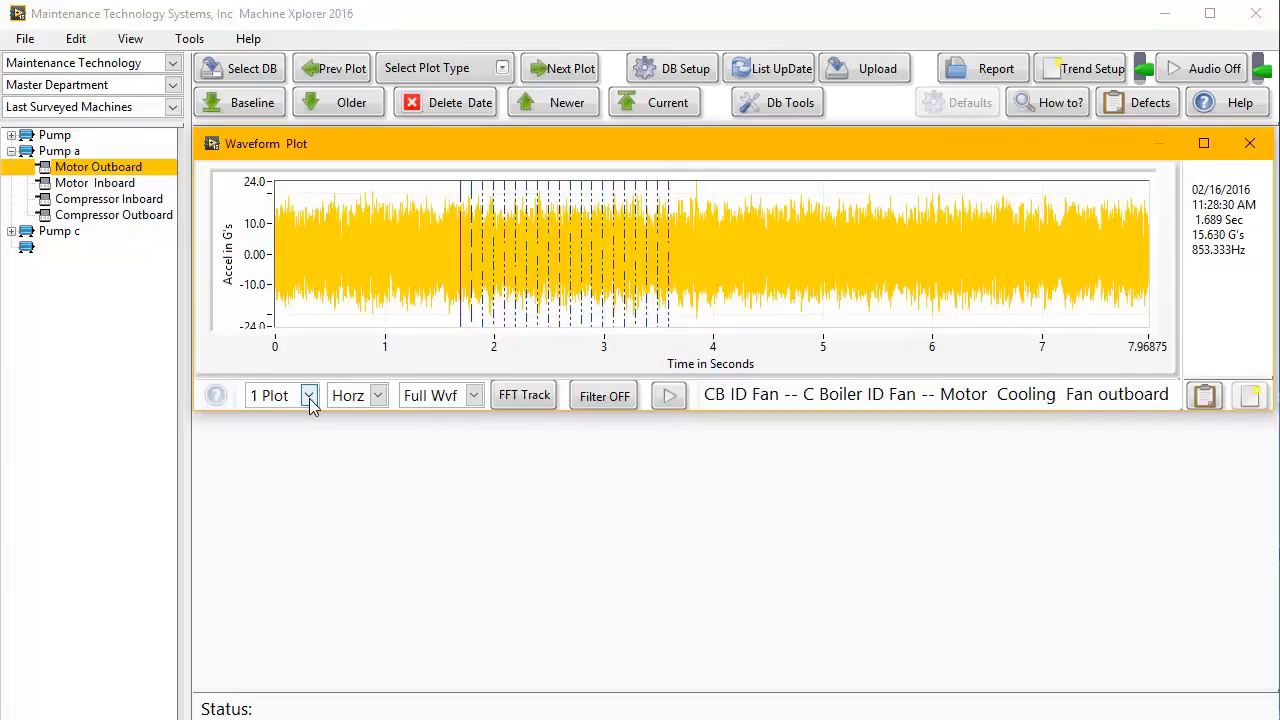
# Open the FFT Plot for Pump a's Motor Outboard and fit its Spectrum Plot window directly below the Waveform Plot.
pyautogui.click(431, 67)
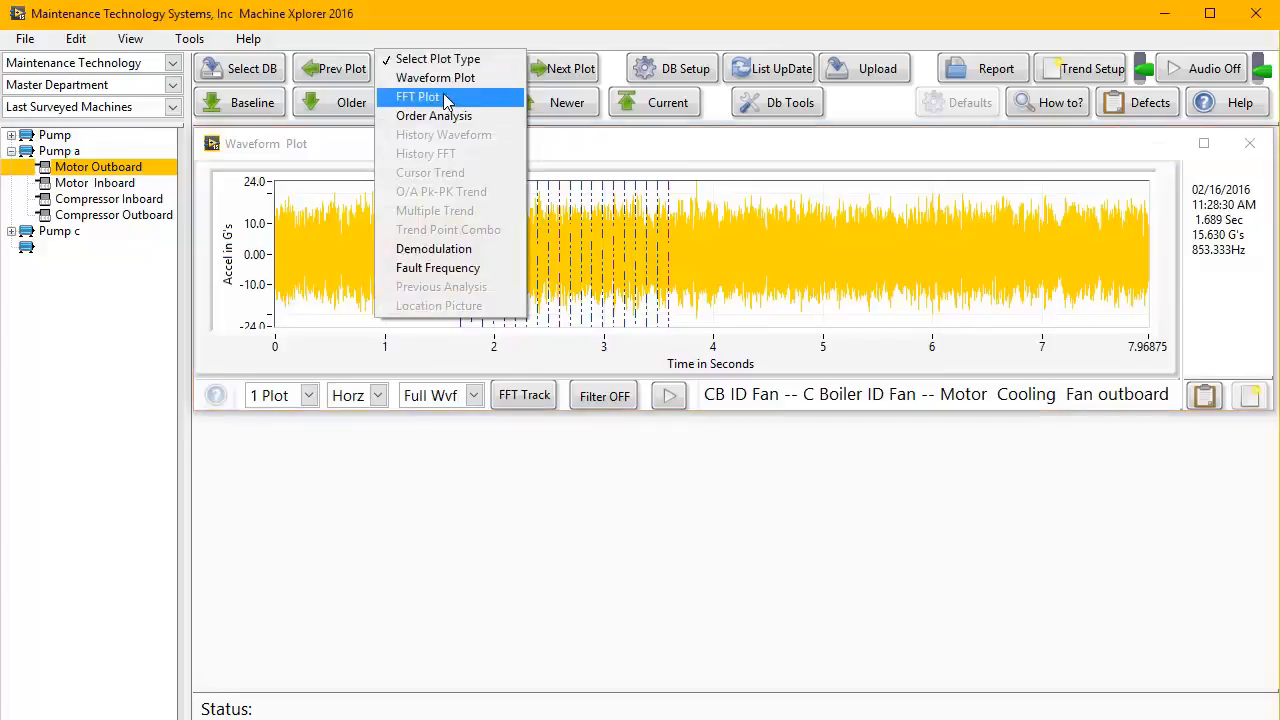
pyautogui.click(430, 96)
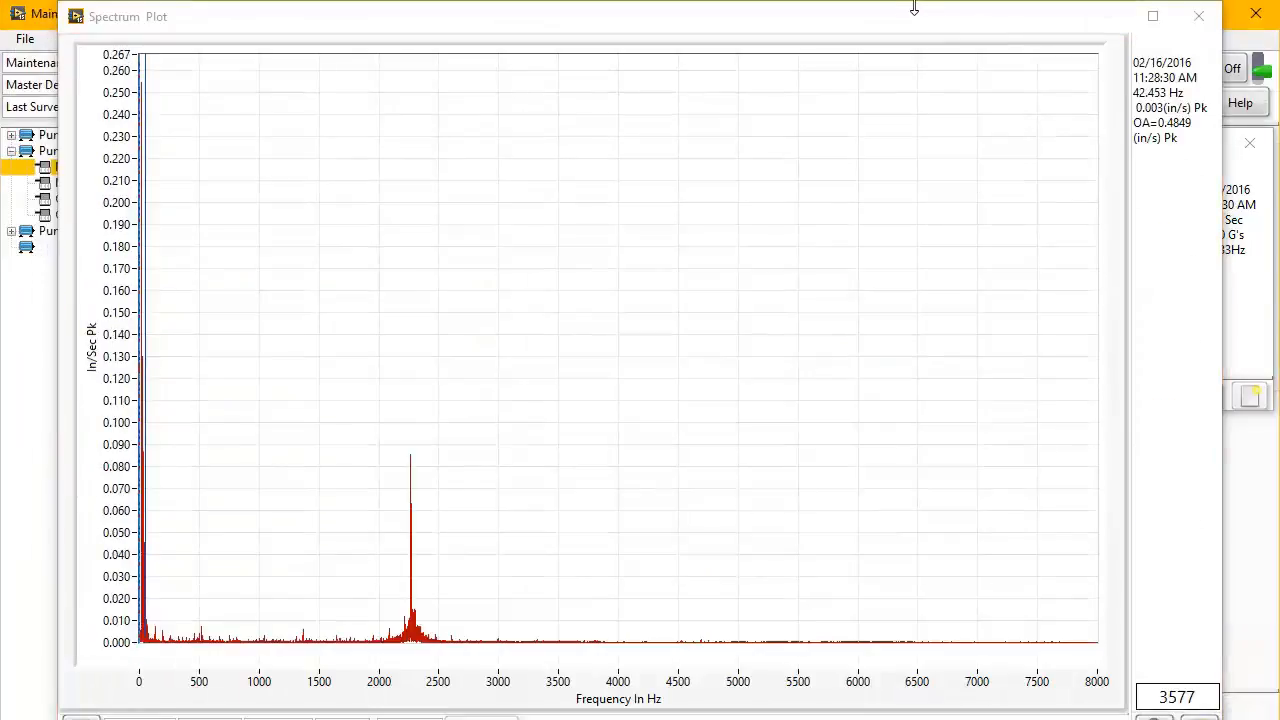
pyautogui.moveTo(923, 37)
pyautogui.mouseDown()
pyautogui.moveTo(923, 97)
pyautogui.moveTo(980, 320)
pyautogui.moveTo(986, 552)
pyautogui.moveTo(861, 482)
pyautogui.moveTo(993, 446)
pyautogui.moveTo(995, 432)
pyautogui.mouseUp()
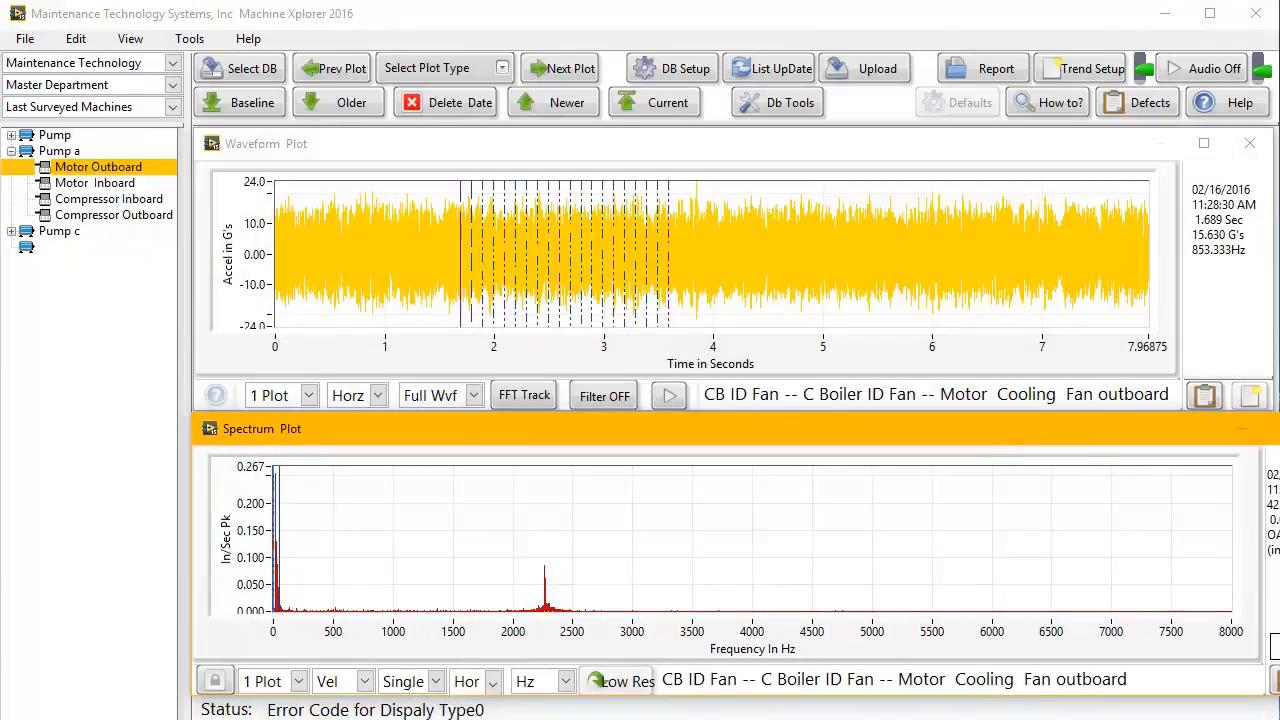
pyautogui.moveTo(1279, 527); pyautogui.dragTo(1276, 527)
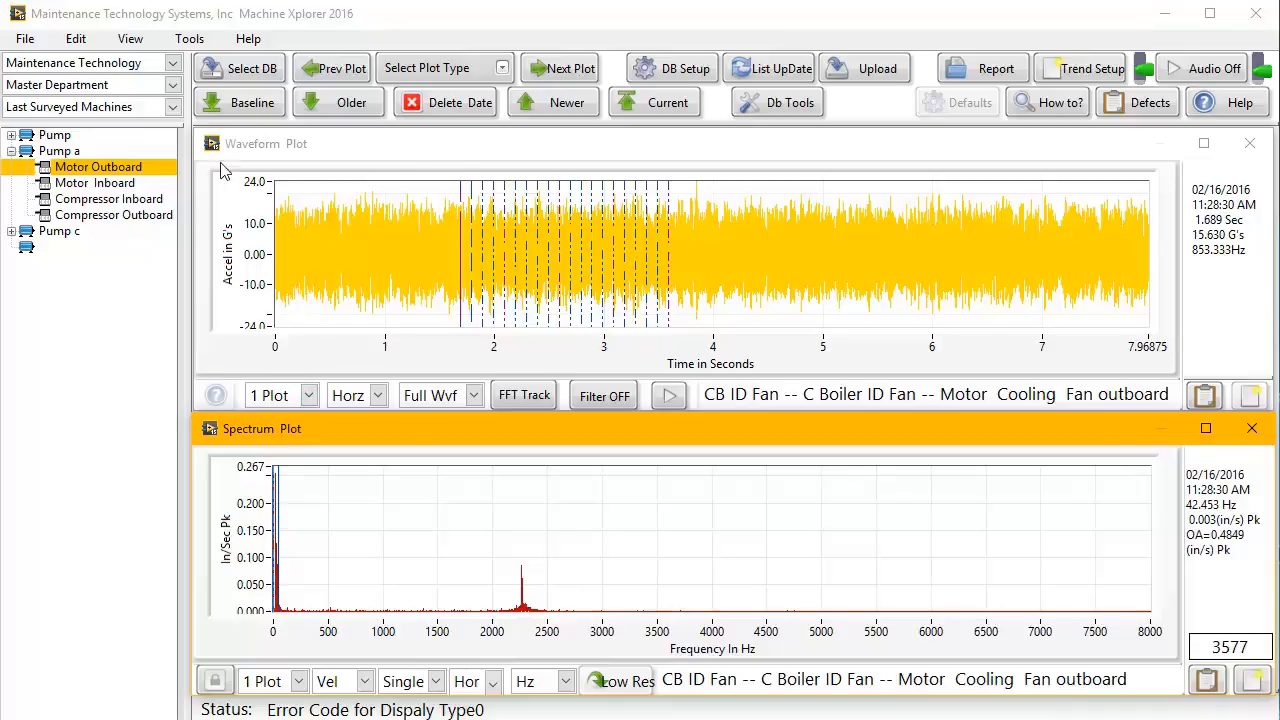
# Set both the Waveform Plot and the Spectrum Plot to display 2 Plots.
pyautogui.click(297, 394)
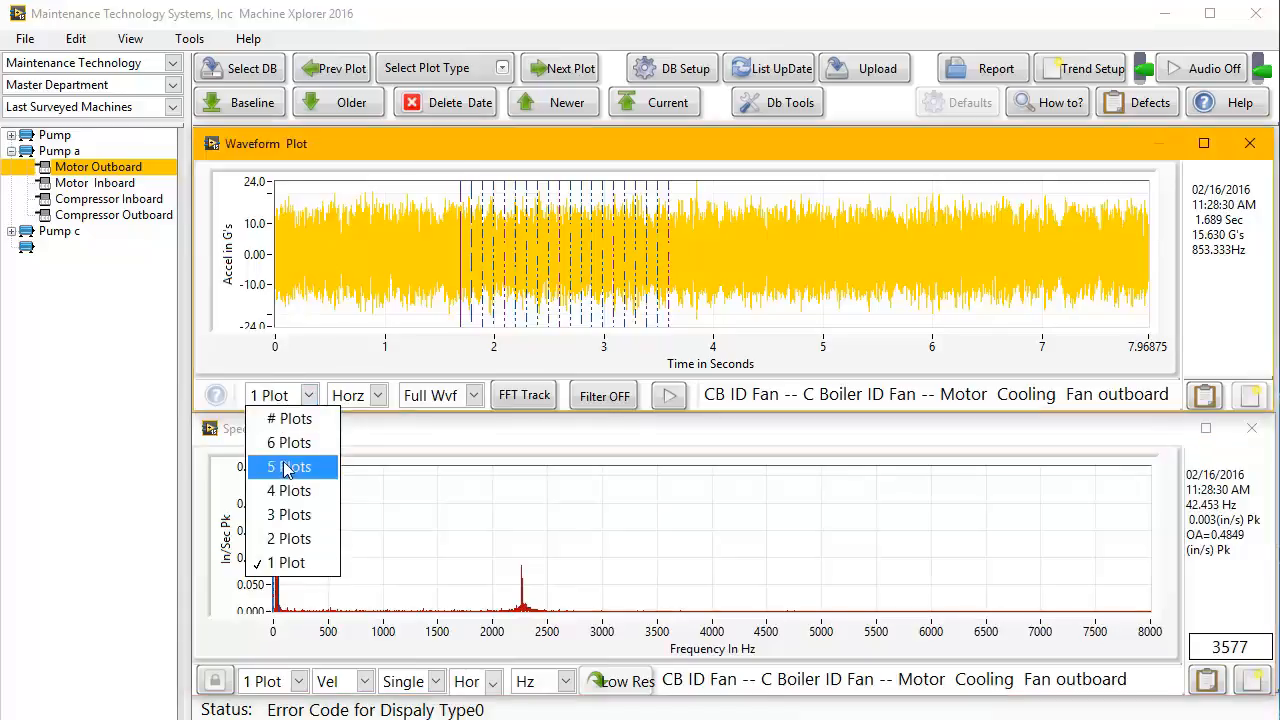
pyautogui.click(285, 537)
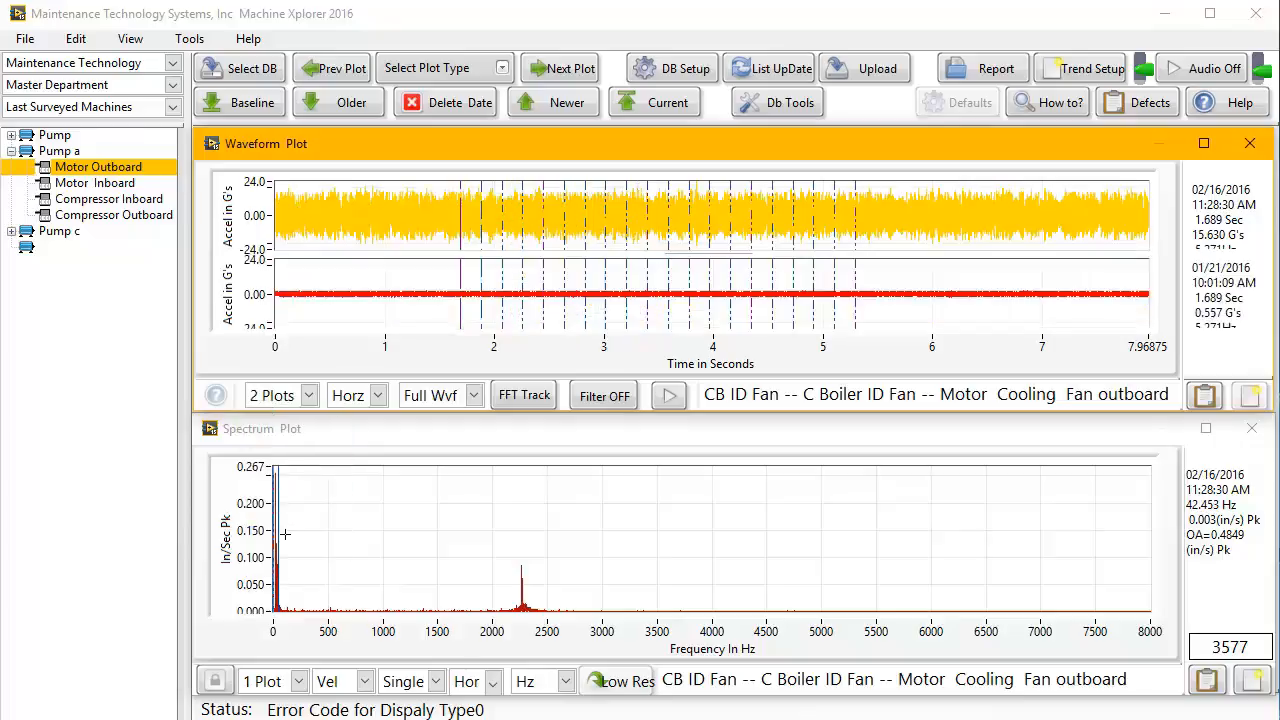
pyautogui.click(268, 690)
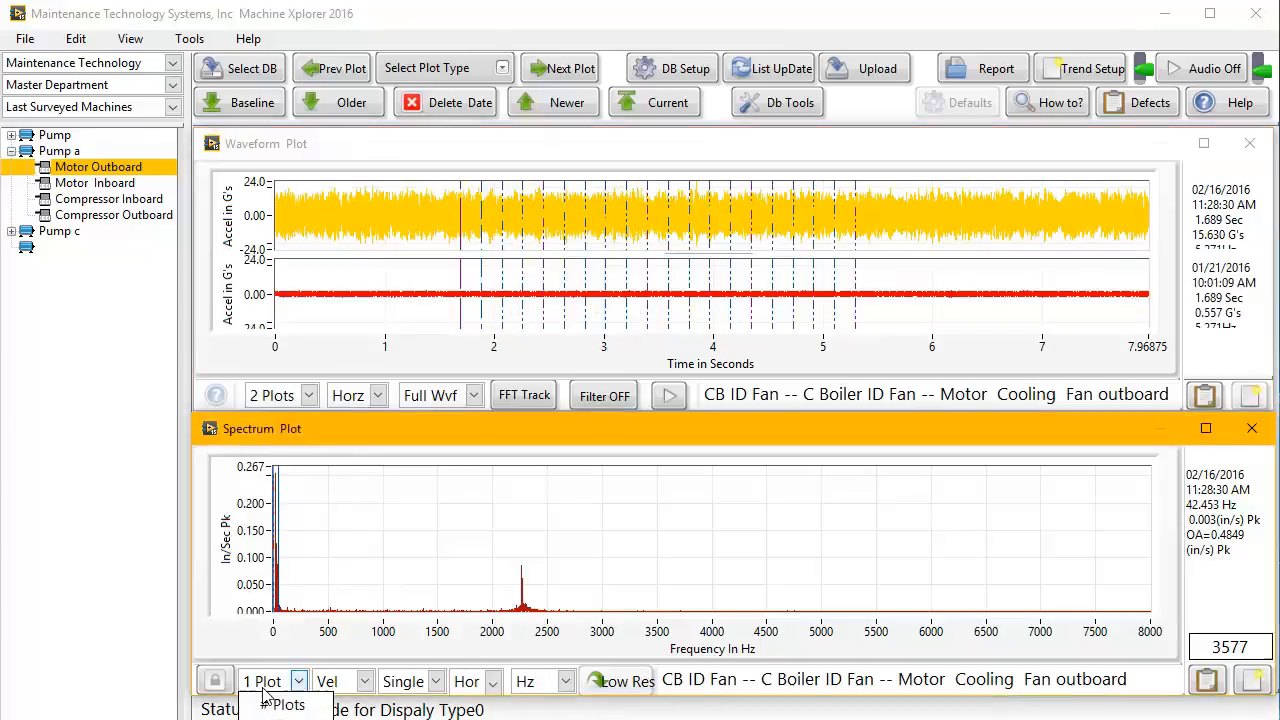
pyautogui.click(287, 687)
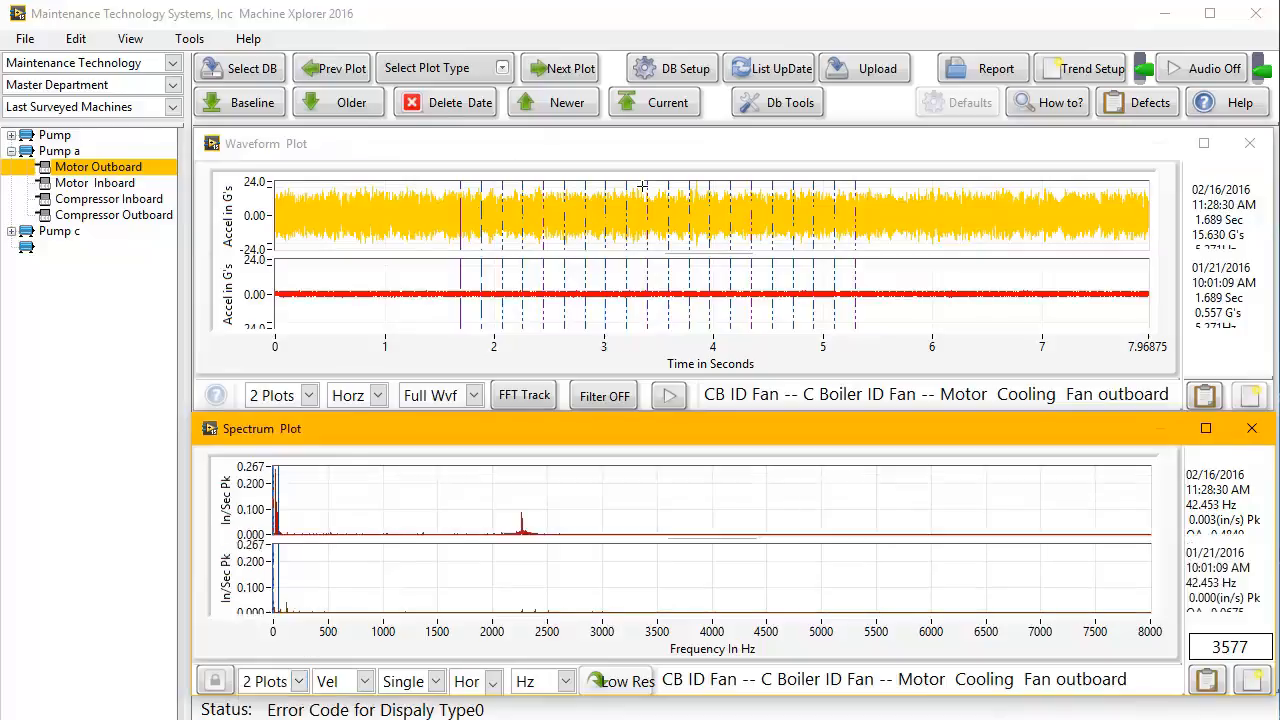
# Change the measurement direction of both the Waveform Plot and the Spectrum Plot to Vert.
pyautogui.click(350, 402)
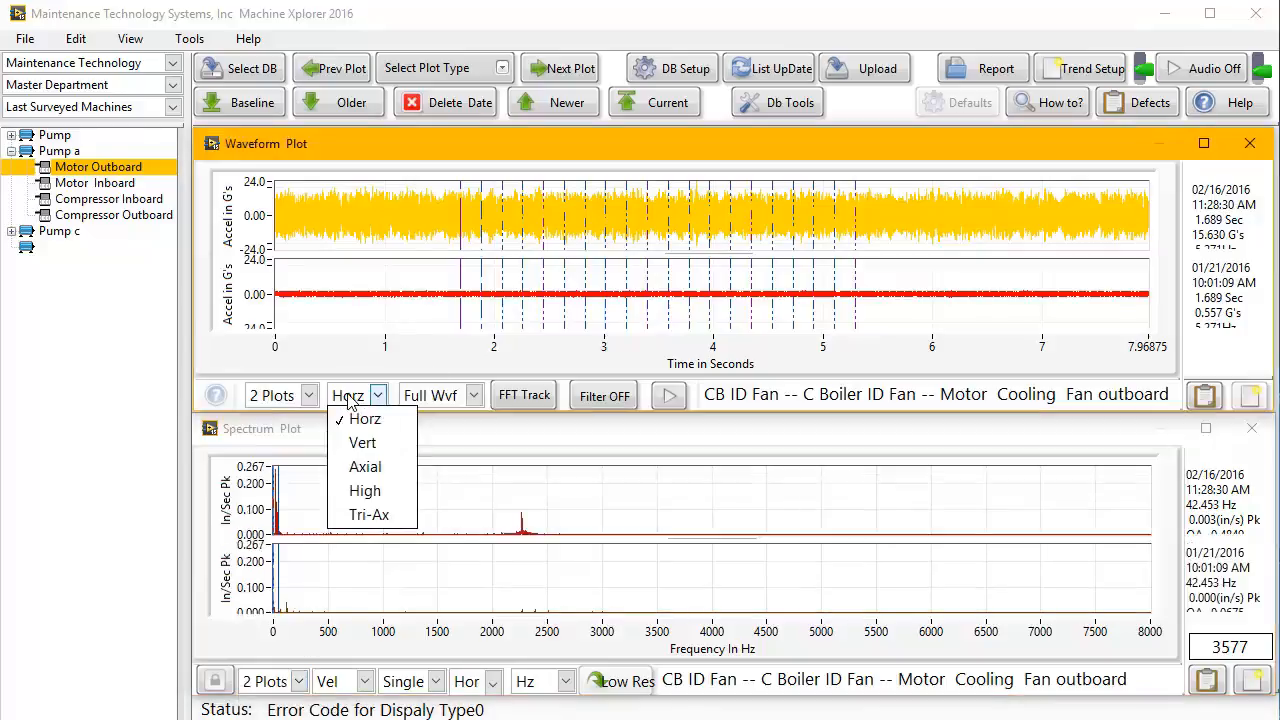
pyautogui.click(366, 447)
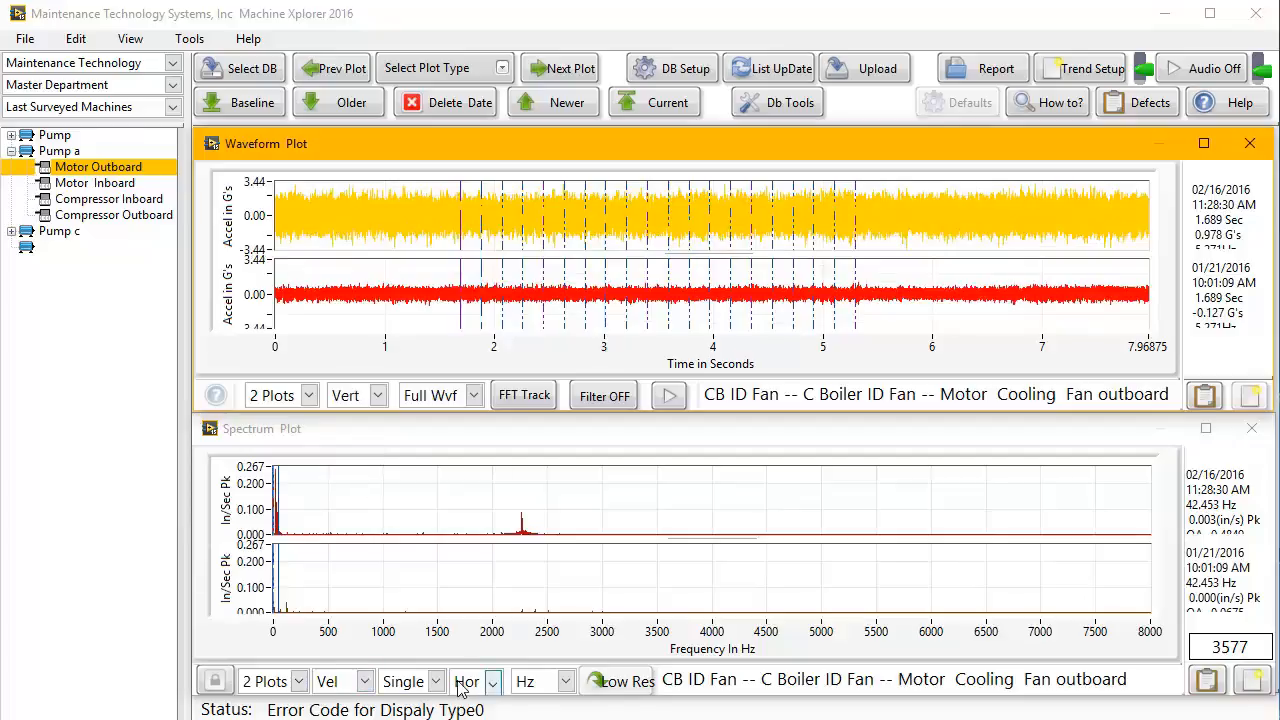
pyautogui.click(490, 684)
pyautogui.click(482, 719)
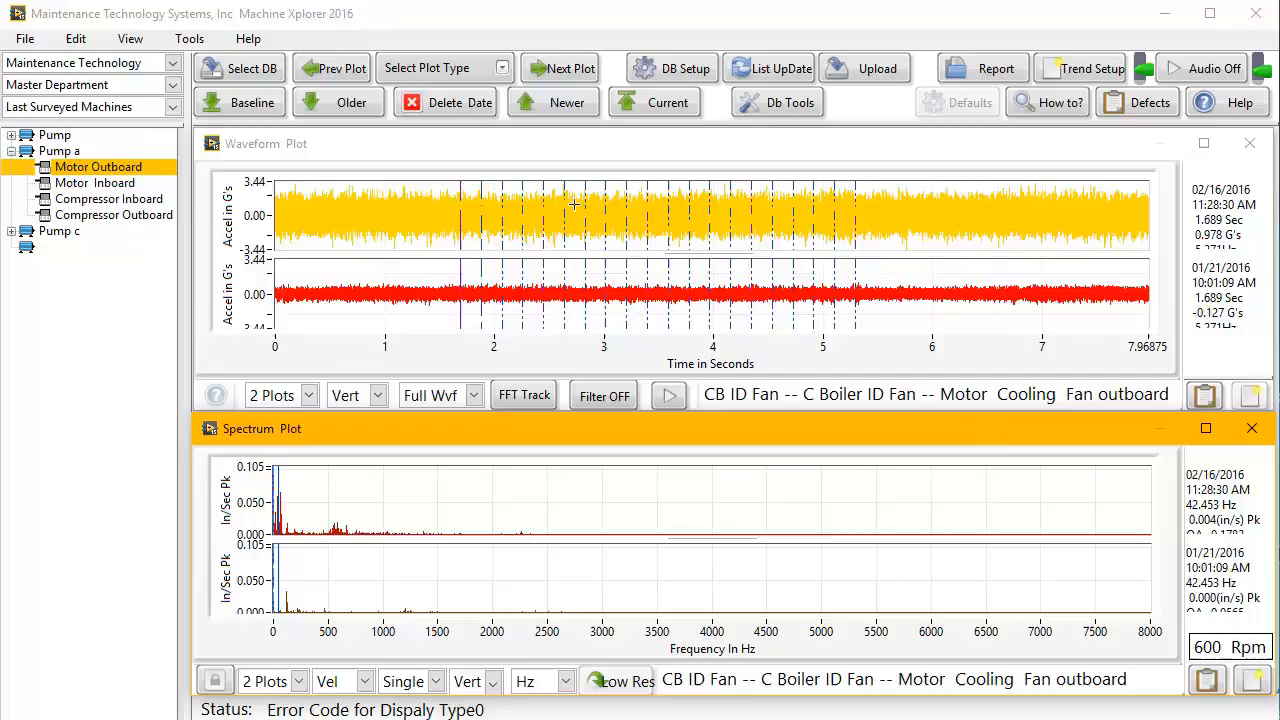
# Switch the Waveform Plot to Pk Wvf and place its harmonic cursor at about 6.65 seconds.
pyautogui.click(440, 400)
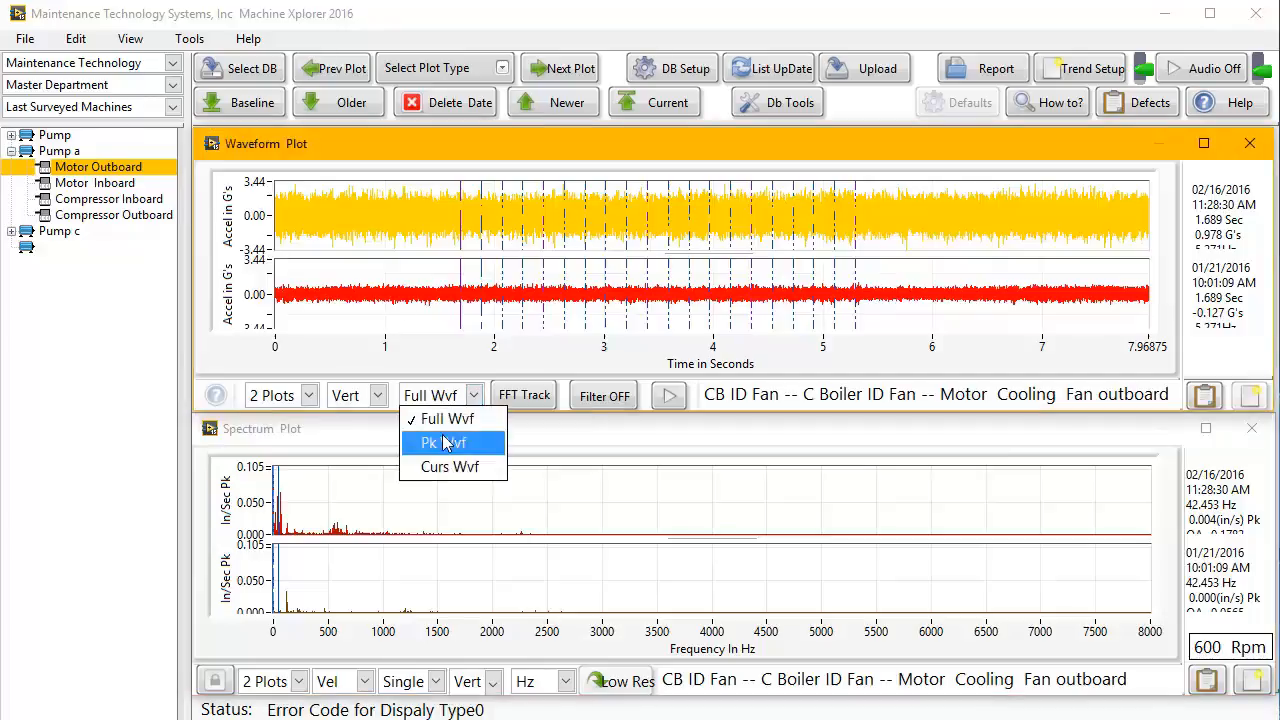
pyautogui.click(447, 443)
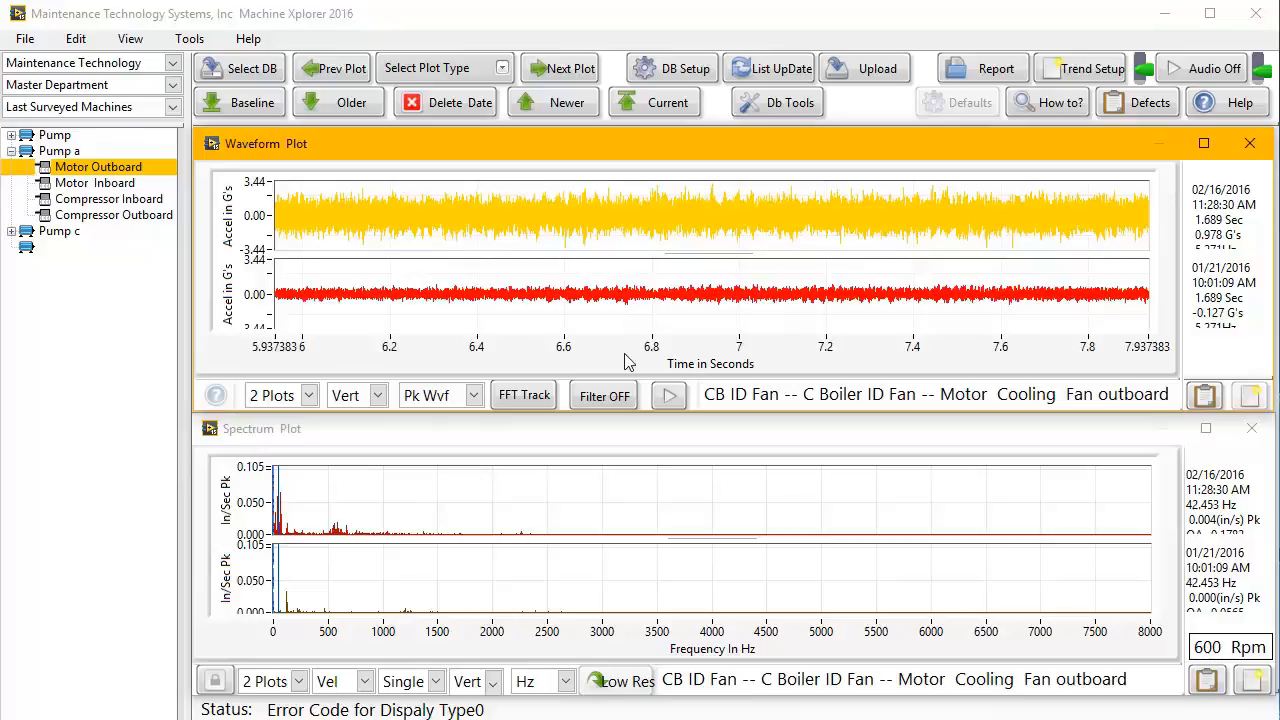
pyautogui.click(555, 220)
pyautogui.moveTo(555, 208); pyautogui.dragTo(586, 200)
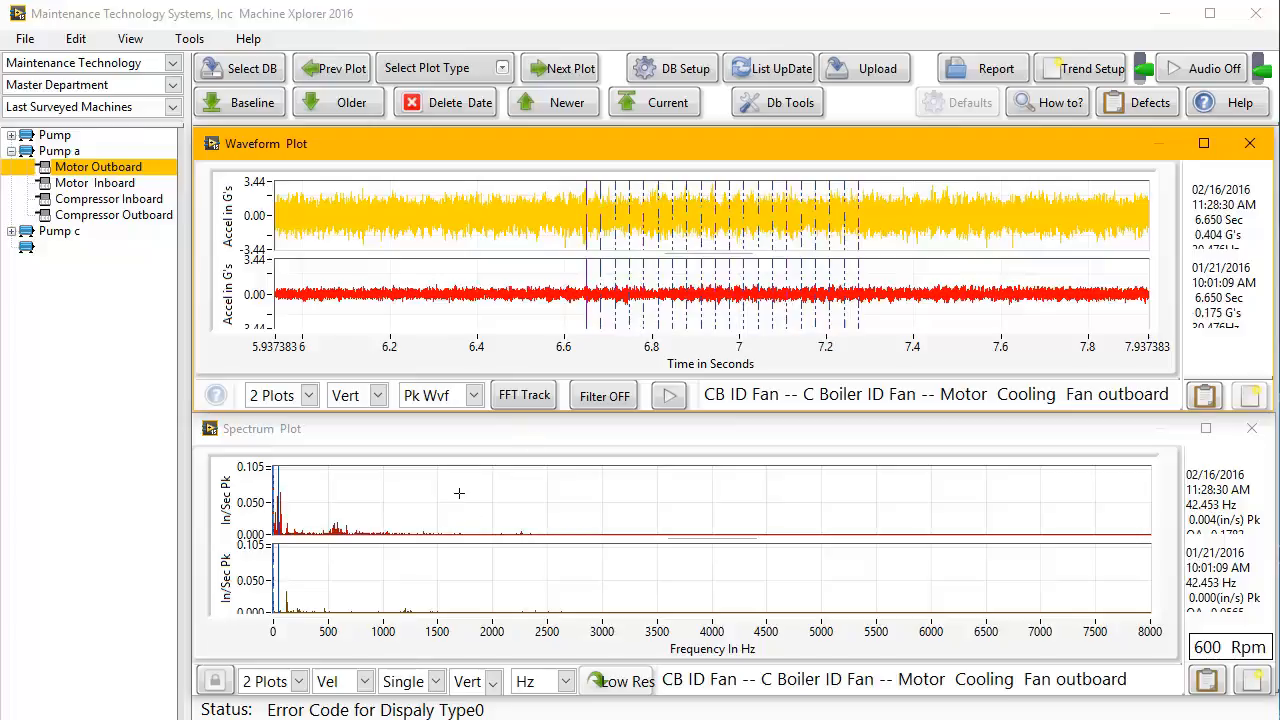
pyautogui.click(462, 433)
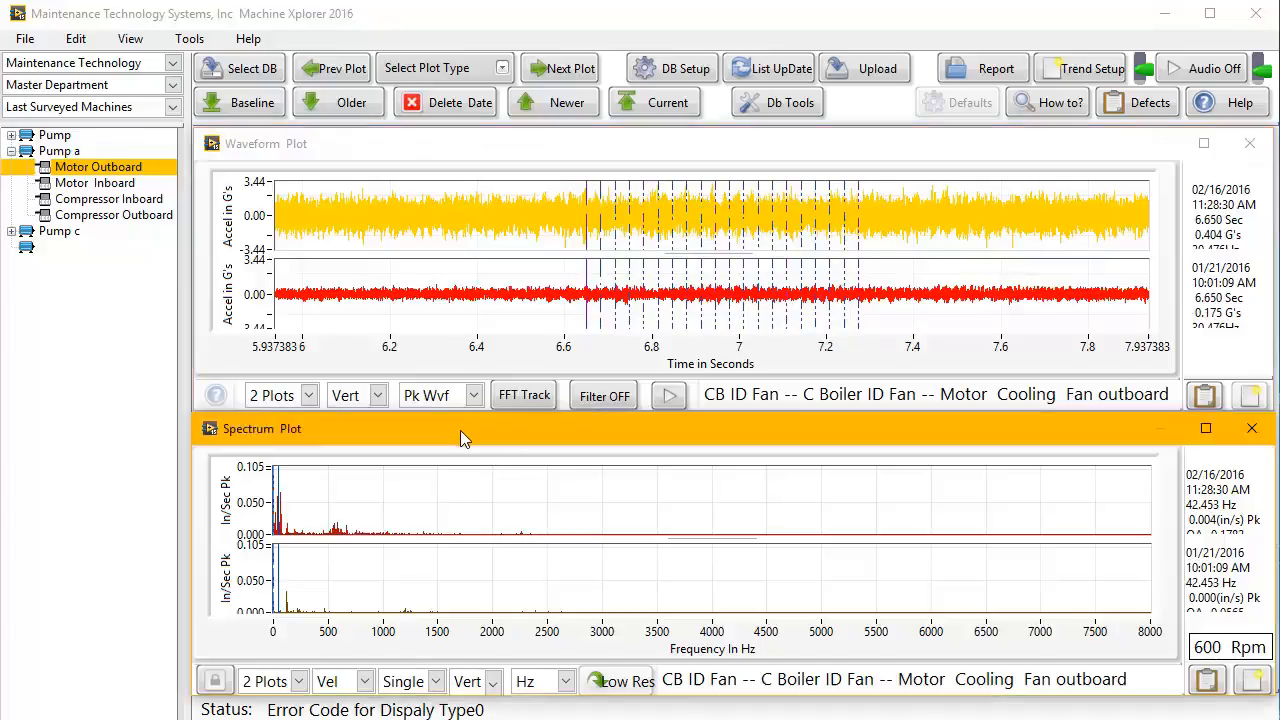
# Switch the Spectrum Plot cursor to Harm and place its fundamental at about 127 Hz.
pyautogui.click(404, 681)
pyautogui.click(380, 665)
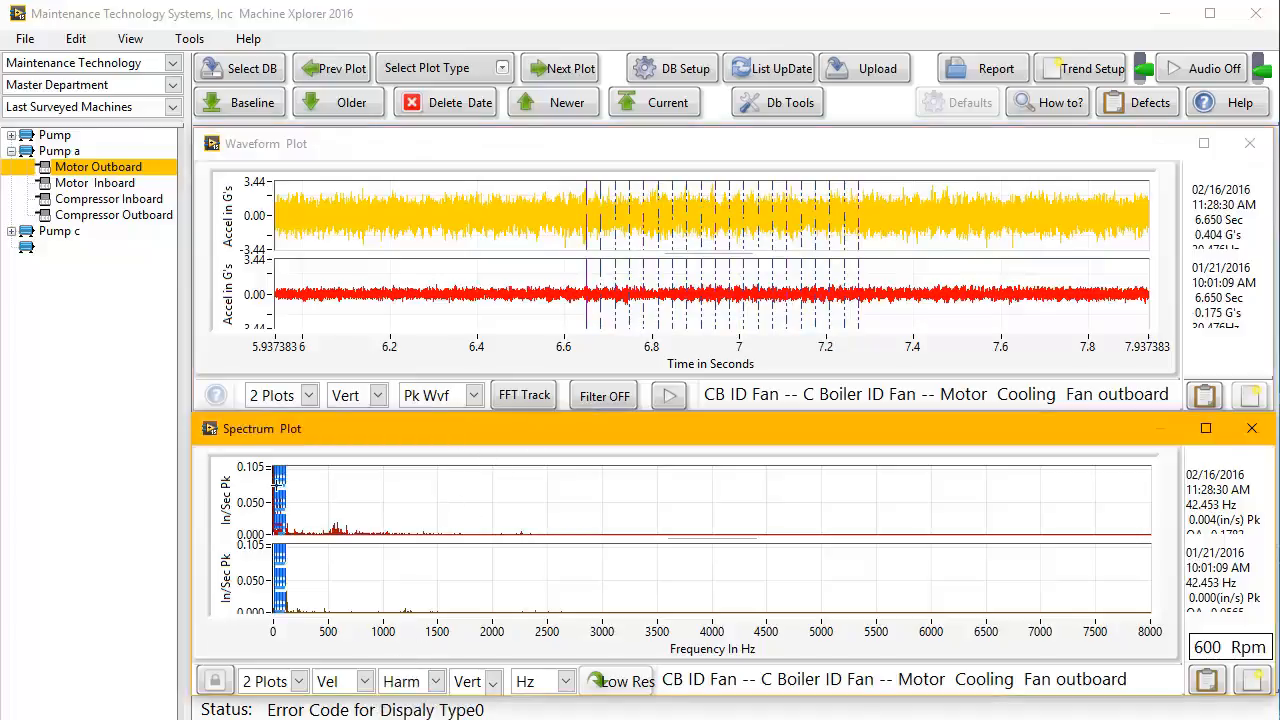
pyautogui.moveTo(274, 487)
pyautogui.mouseDown()
pyautogui.moveTo(314, 487)
pyautogui.moveTo(288, 482)
pyautogui.mouseUp()
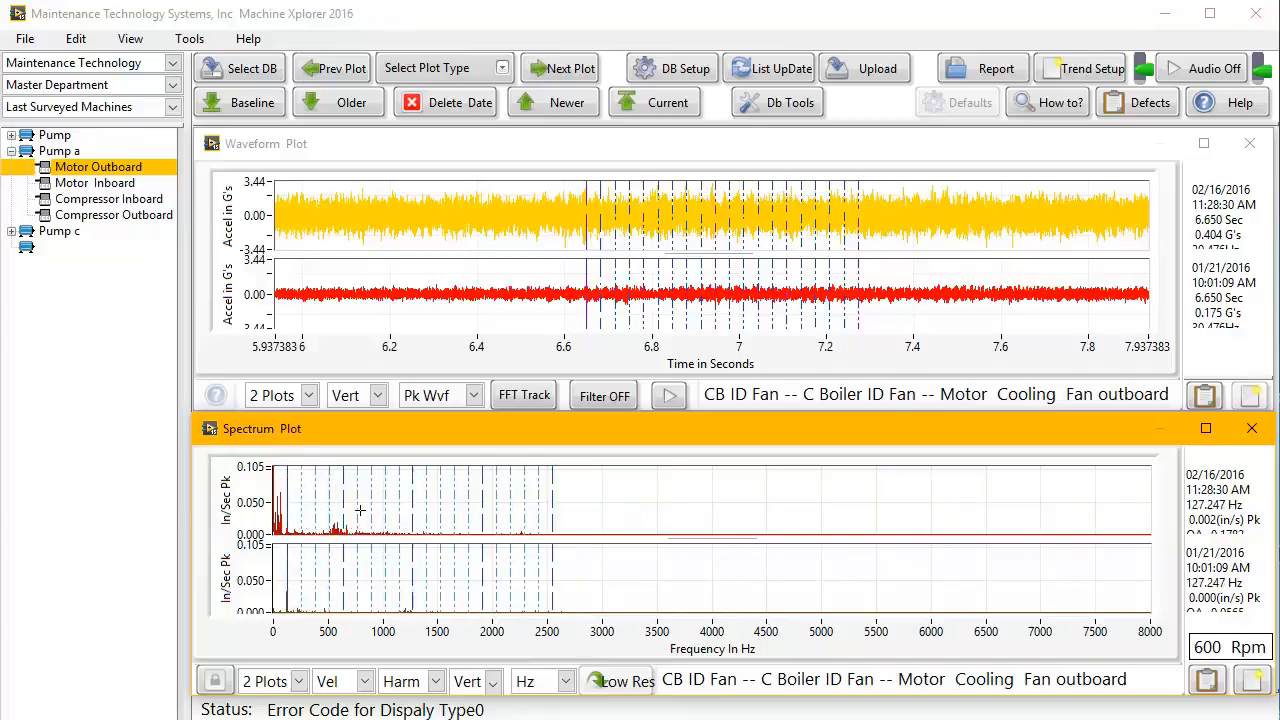
# Change the Spectrum Plot cursor to Side and move the sideband cursor's center to about 3909 Hz.
pyautogui.click(405, 683)
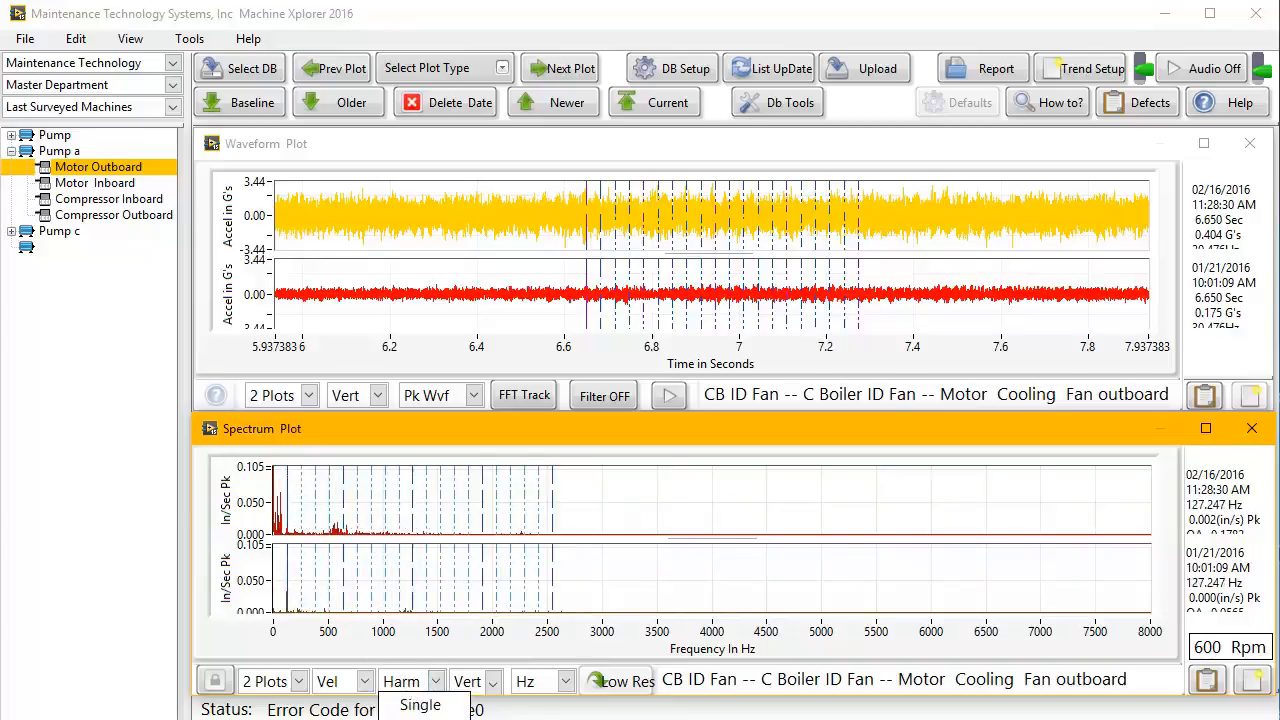
pyautogui.click(410, 712)
pyautogui.moveTo(288, 492)
pyautogui.mouseDown()
pyautogui.moveTo(527, 494)
pyautogui.moveTo(467, 519)
pyautogui.mouseUp()
pyautogui.click(355, 507)
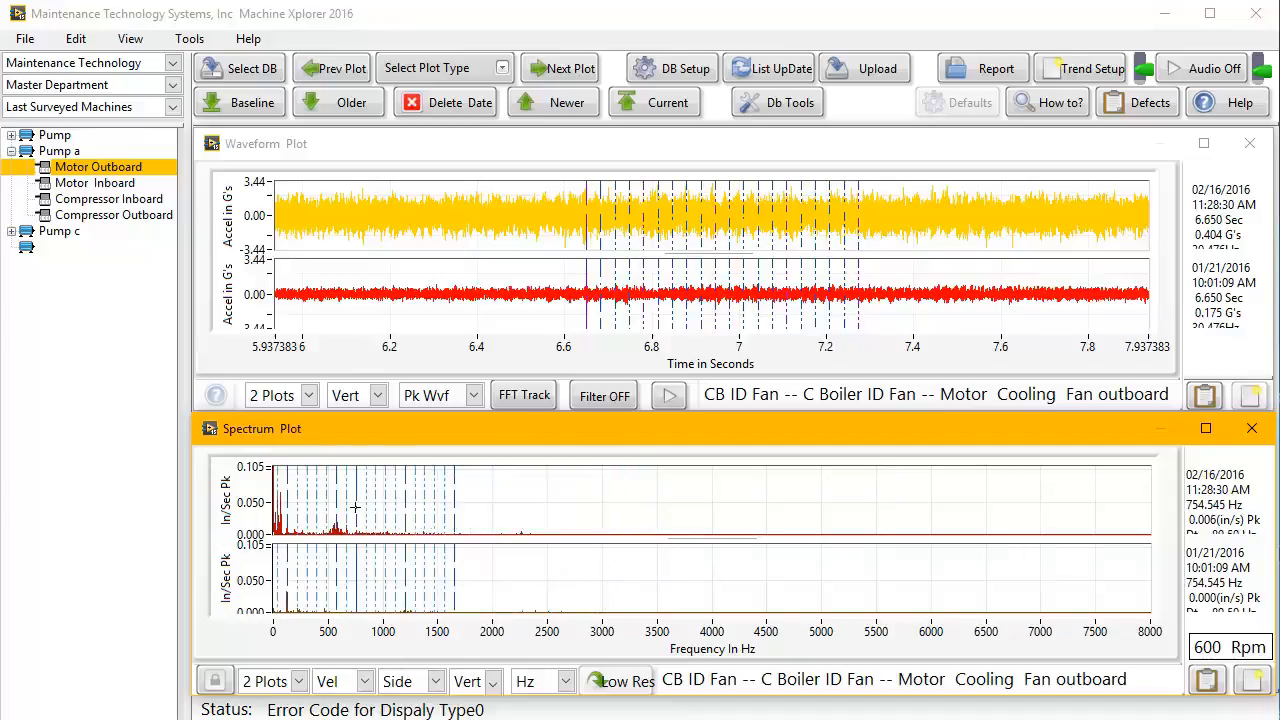
pyautogui.click(520, 507)
pyautogui.click(705, 512)
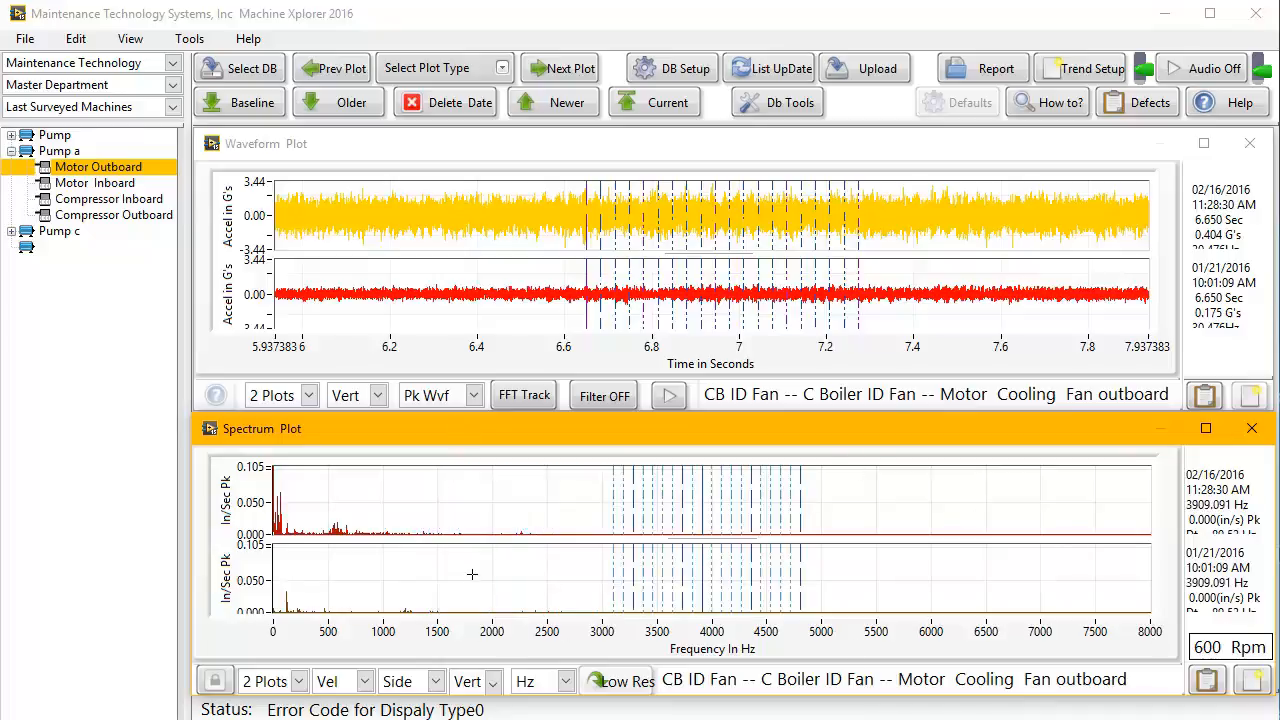
# Limit the Spectrum Plot's frequency axis to a range from 1000 to 1100 Hz.
pyautogui.click(492, 631)
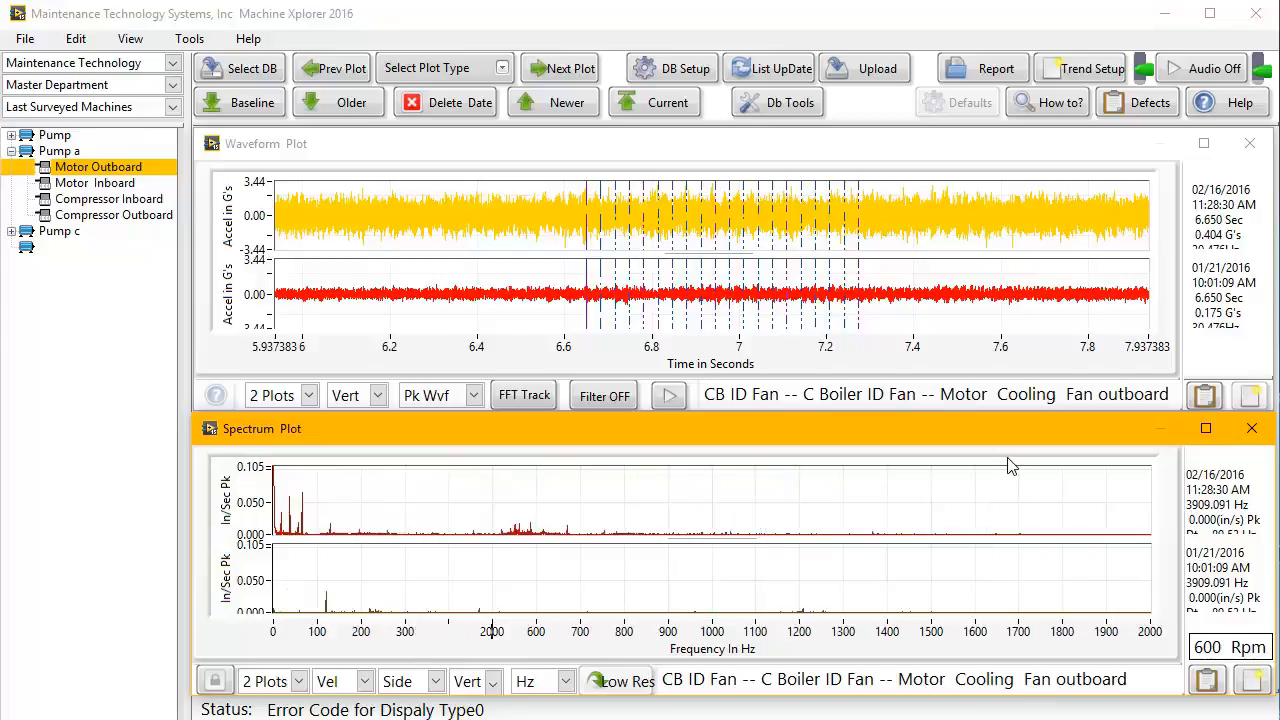
pyautogui.click(274, 631)
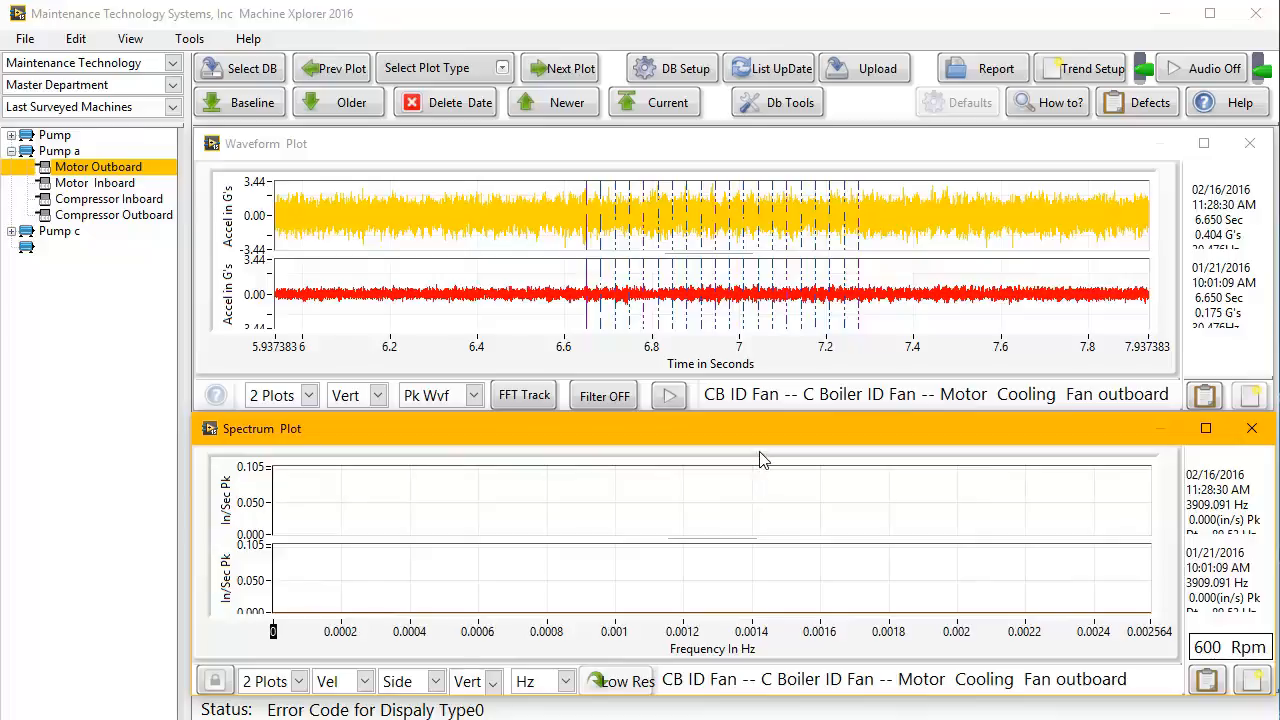
pyautogui.write('1000')
pyautogui.press('Return')
pyautogui.doubleClick(1150, 631)
pyautogui.write('1100')
pyautogui.press('Return')
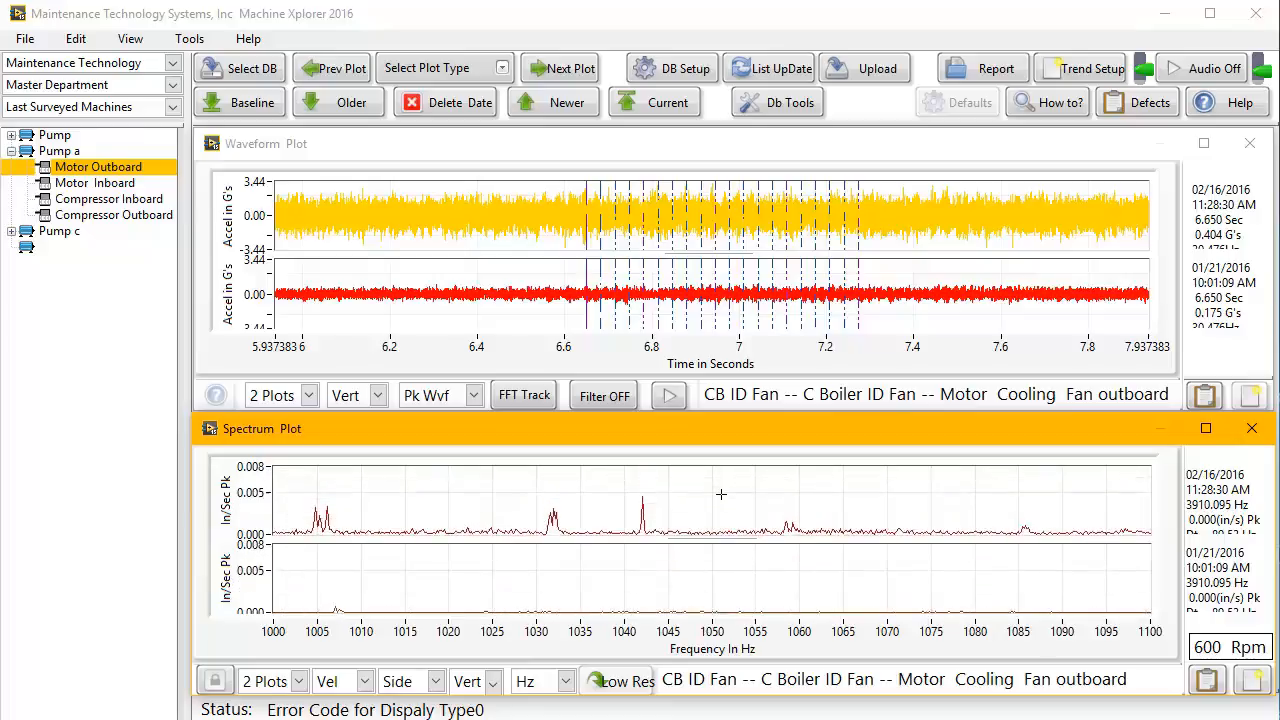
# Autoscale the Spectrum Plot, then rescale its amplitude to about 0.068 In/Sec and its frequency axis to about 2870 Hz.
pyautogui.doubleClick(690, 608)
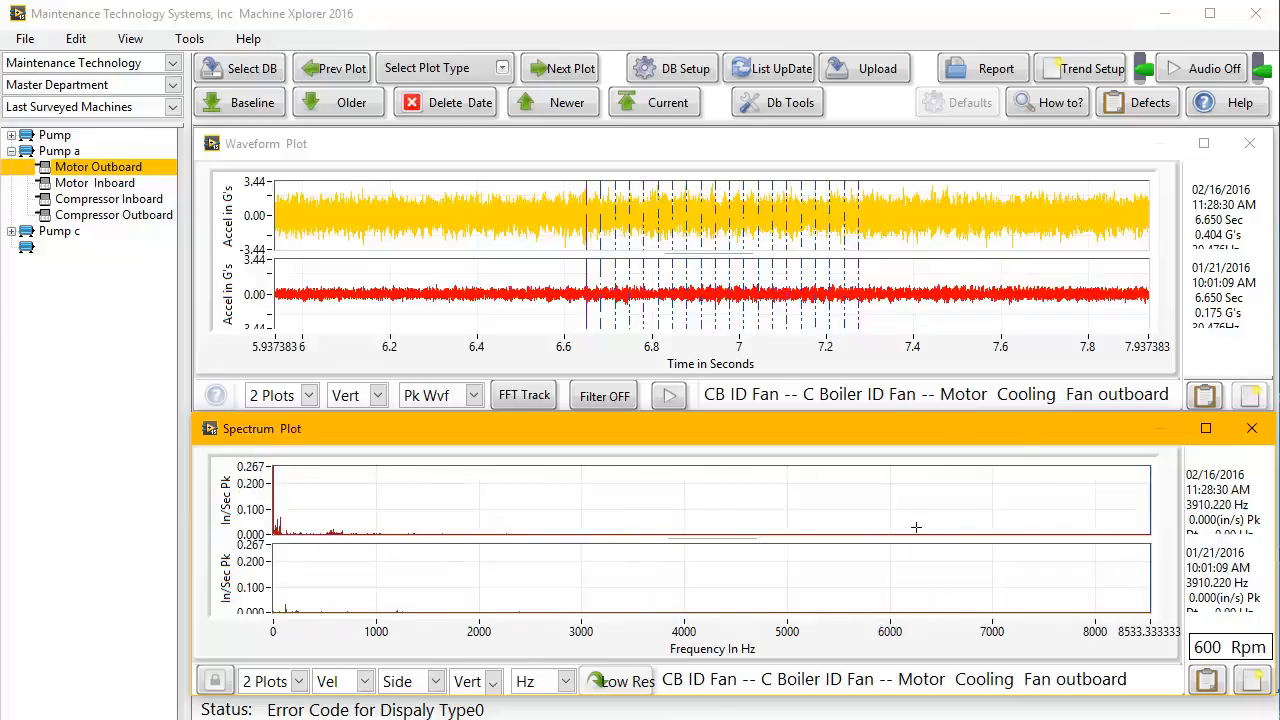
pyautogui.scroll(3, 466, 543)
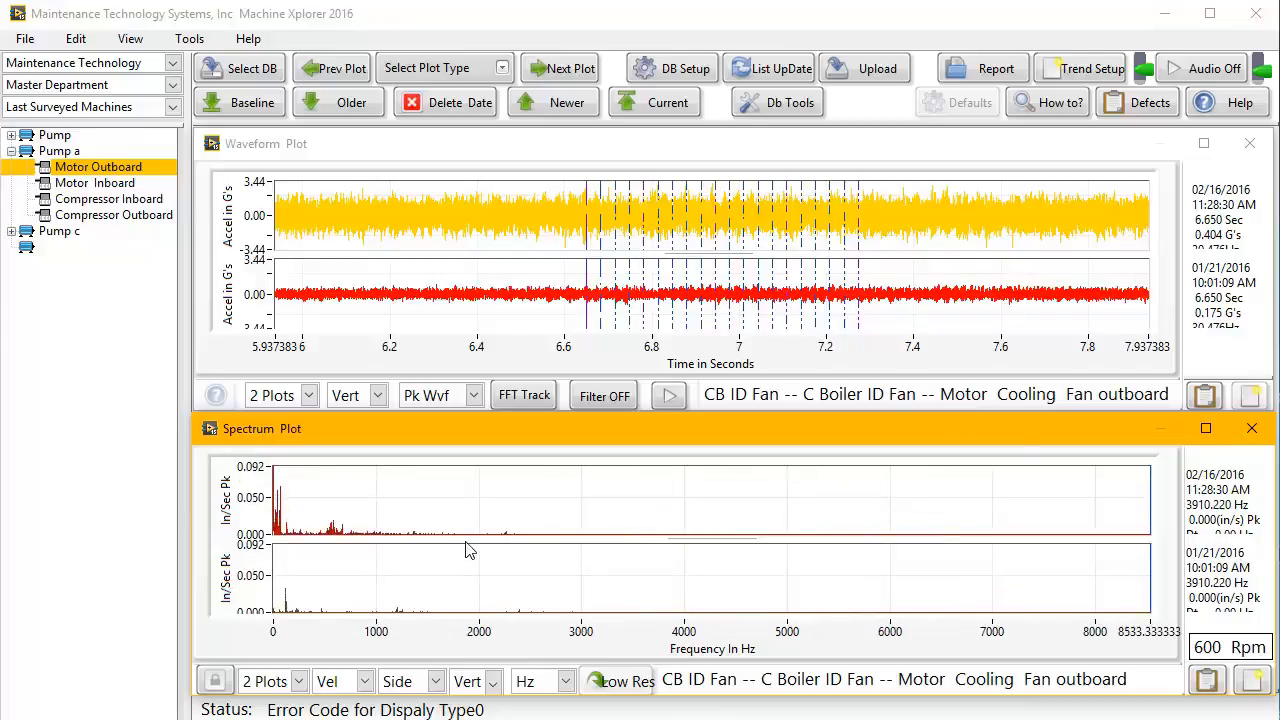
pyautogui.scroll(1, 466, 549)
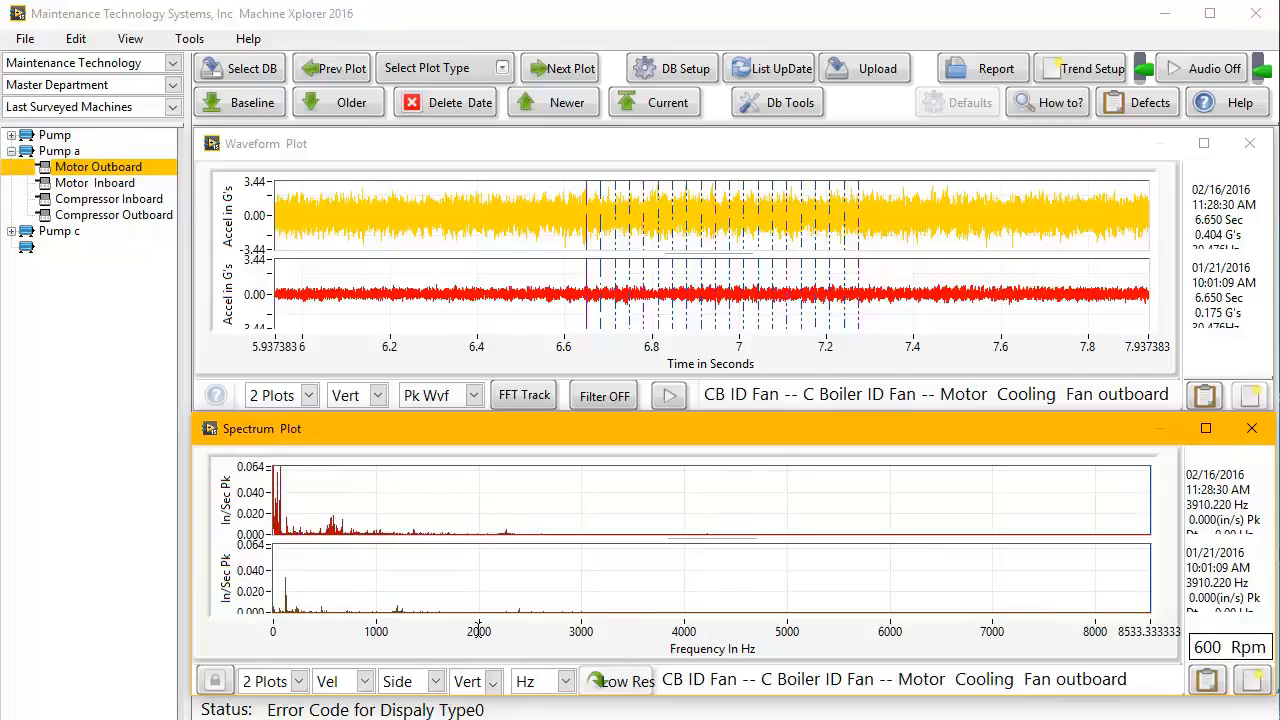
pyautogui.scroll(3, 581, 631)
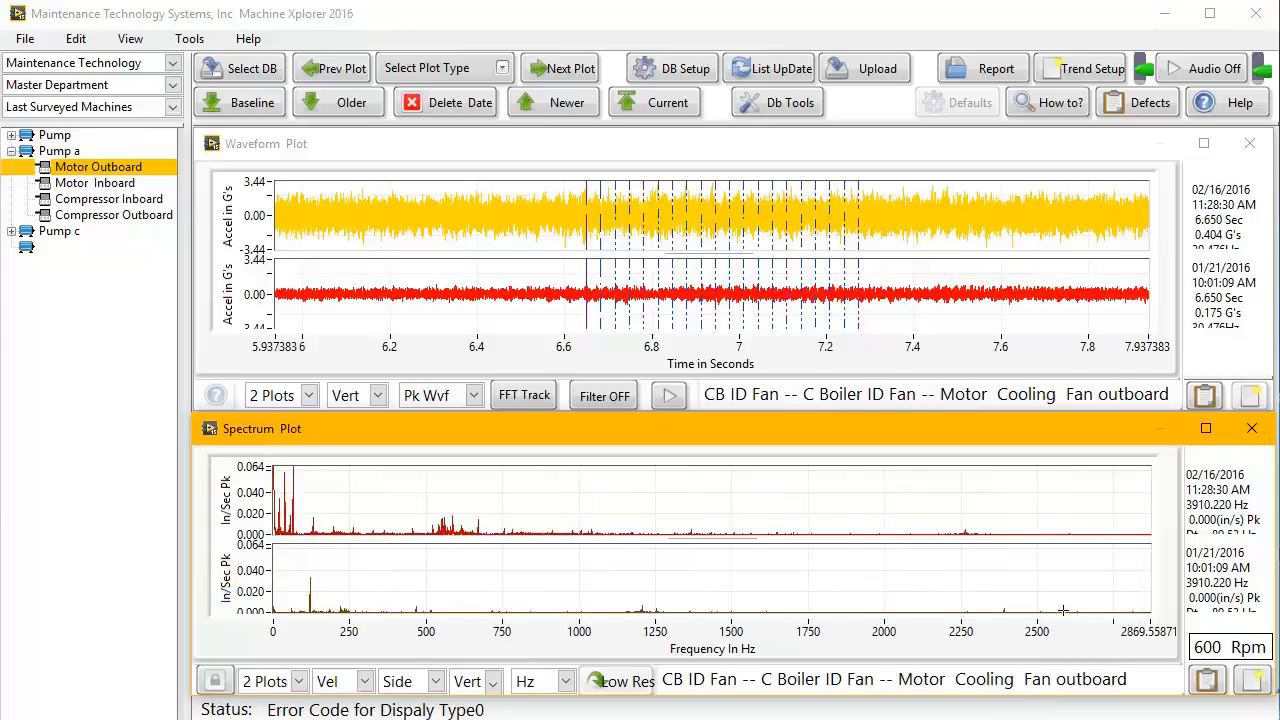
pyautogui.scroll(2, 431, 516)
pyautogui.scroll(-5, 437, 509)
pyautogui.scroll(2, 436, 509)
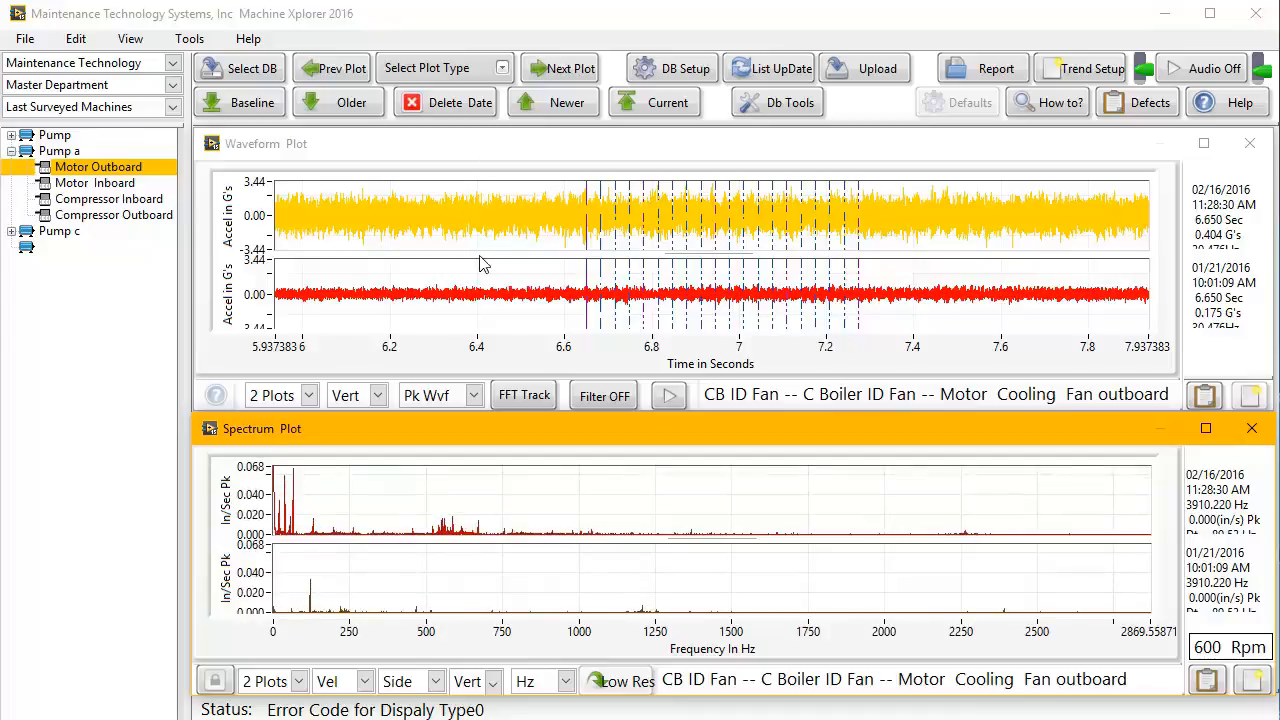
# Rescale the Waveform Plot's amplitude to about ±2.74 G's and the Spectrum Plot's amplitude to about 0.062 In/Sec.
pyautogui.scroll(3, 475, 245)
pyautogui.scroll(-2, 474, 244)
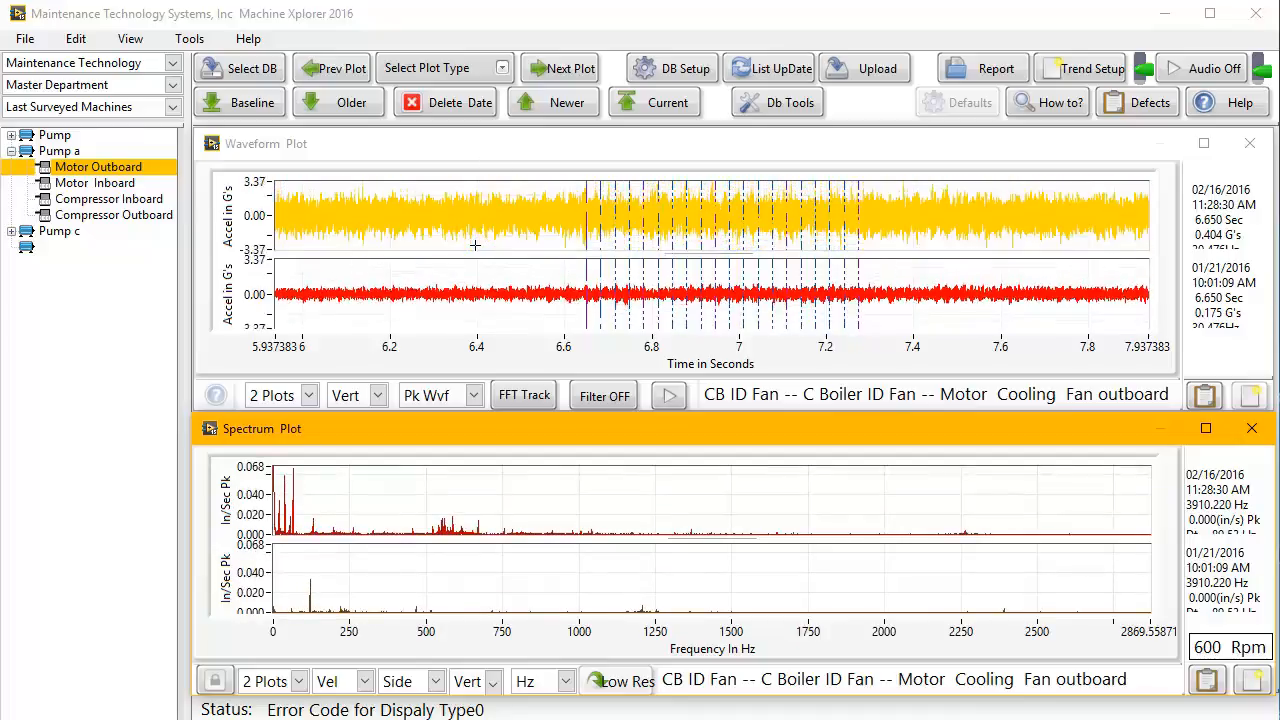
pyautogui.scroll(1, 473, 244)
pyautogui.scroll(-2, 473, 244)
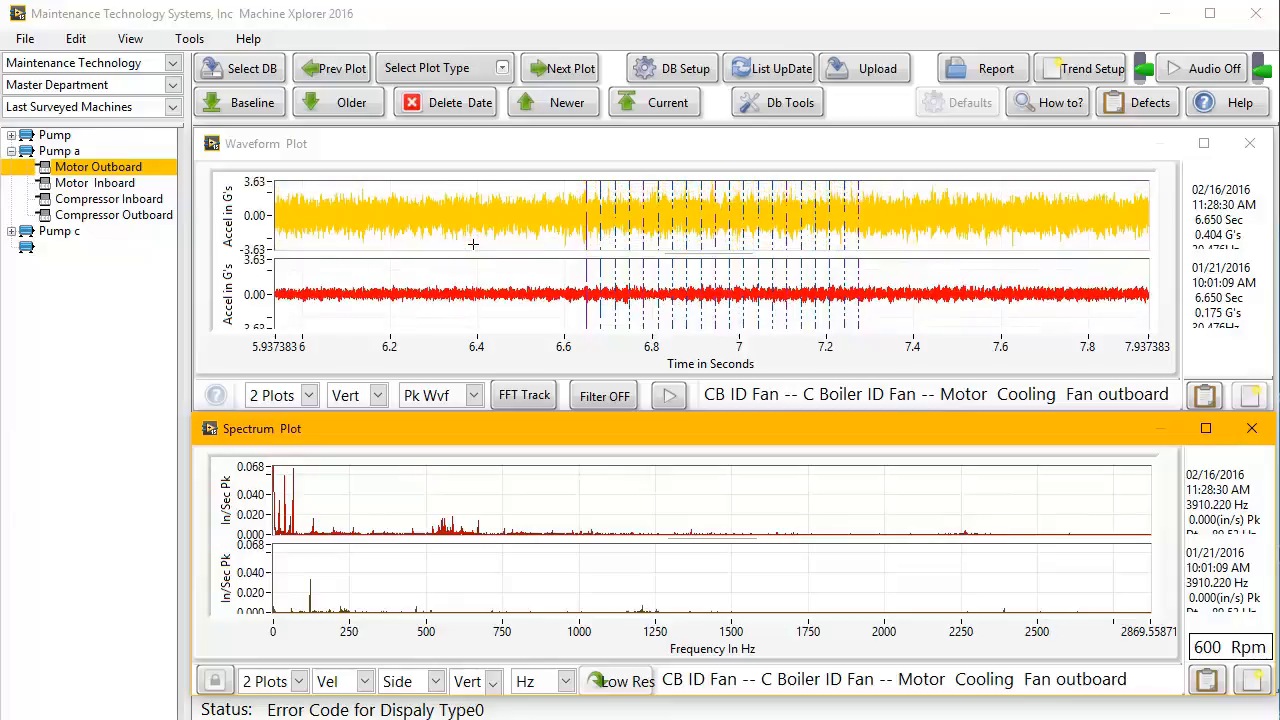
pyautogui.scroll(3, 472, 247)
pyautogui.scroll(-2, 472, 247)
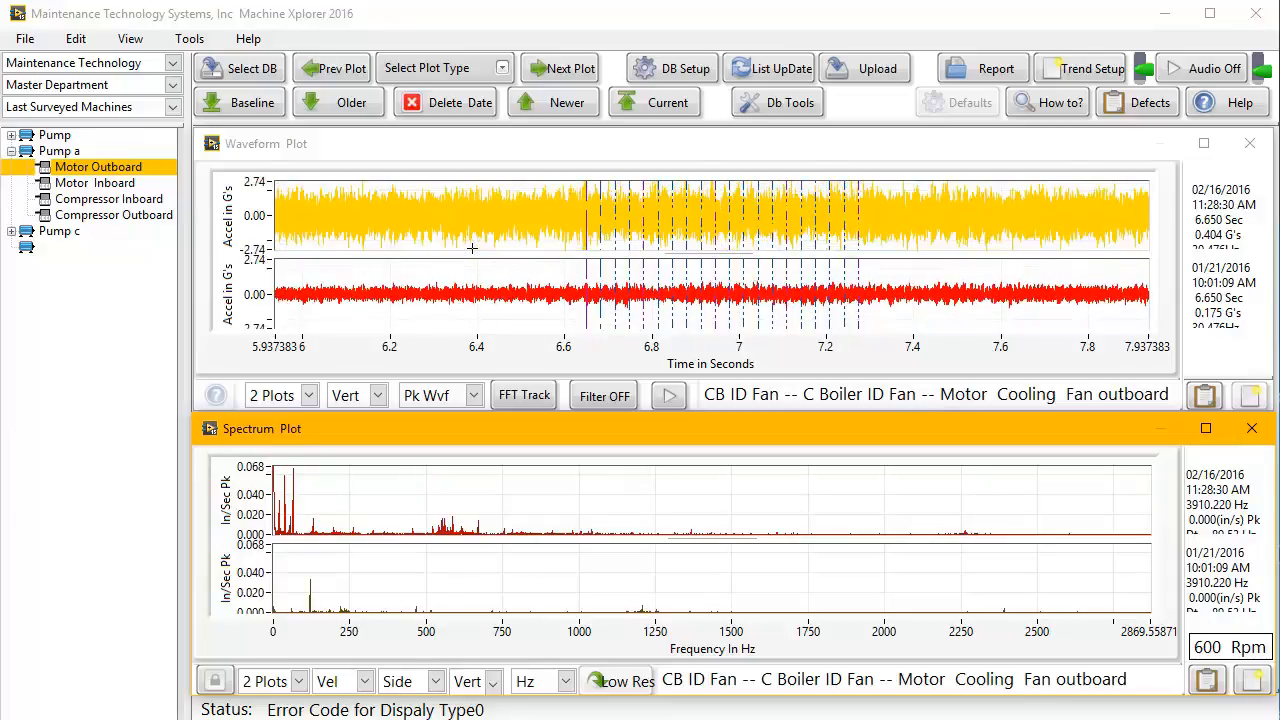
pyautogui.scroll(1, 504, 510)
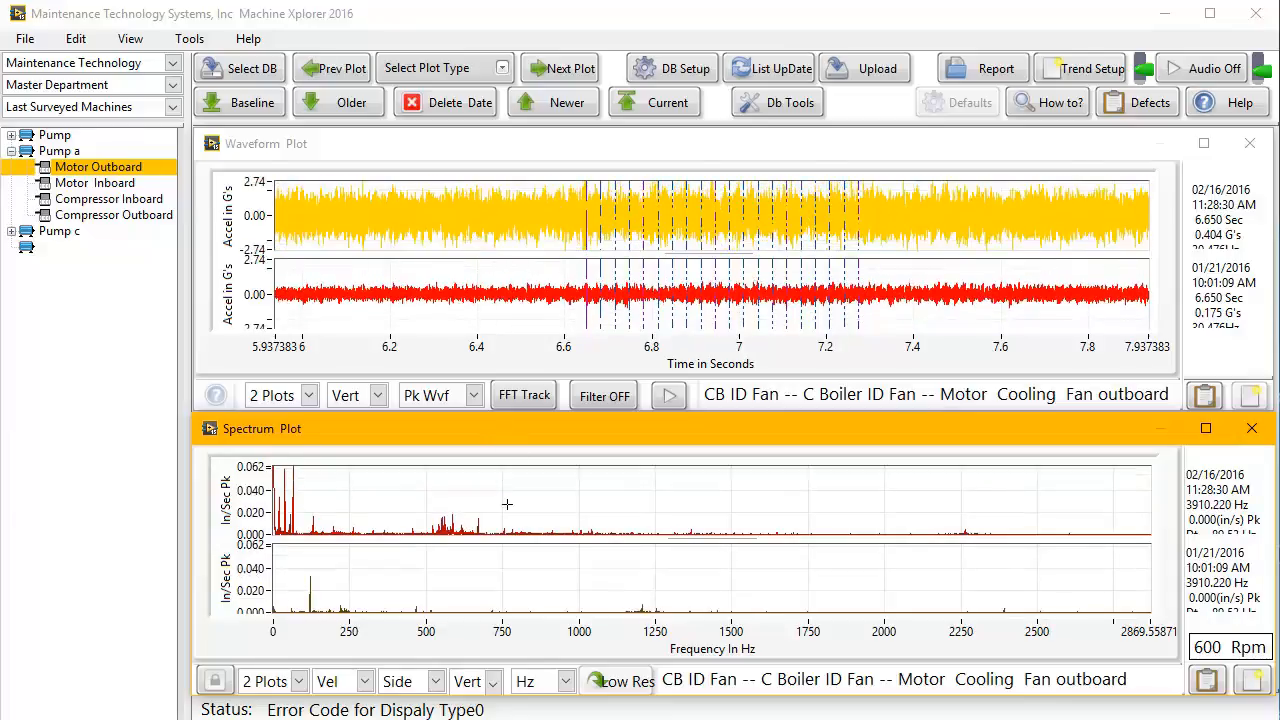
# Display the Spectrum Plot in Disp and Accel units, and return it to Vel.
pyautogui.click(343, 684)
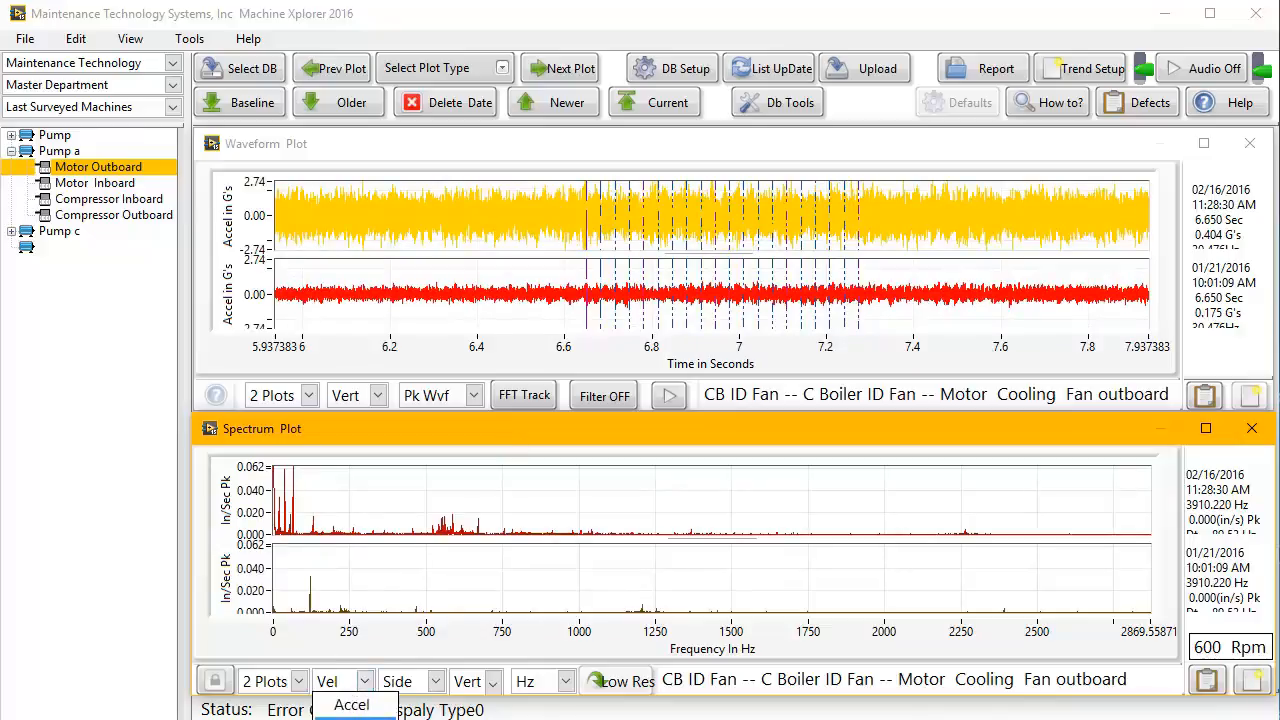
pyautogui.click(352, 719)
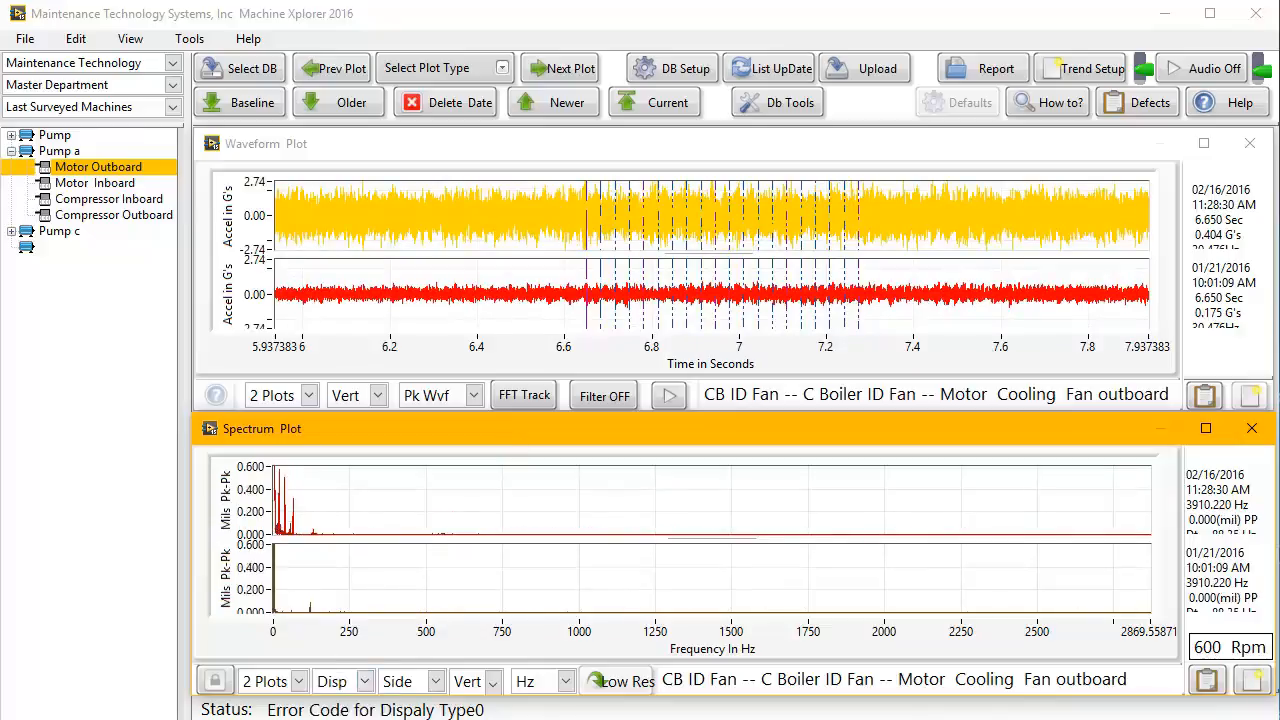
pyautogui.click(339, 681)
pyautogui.click(352, 705)
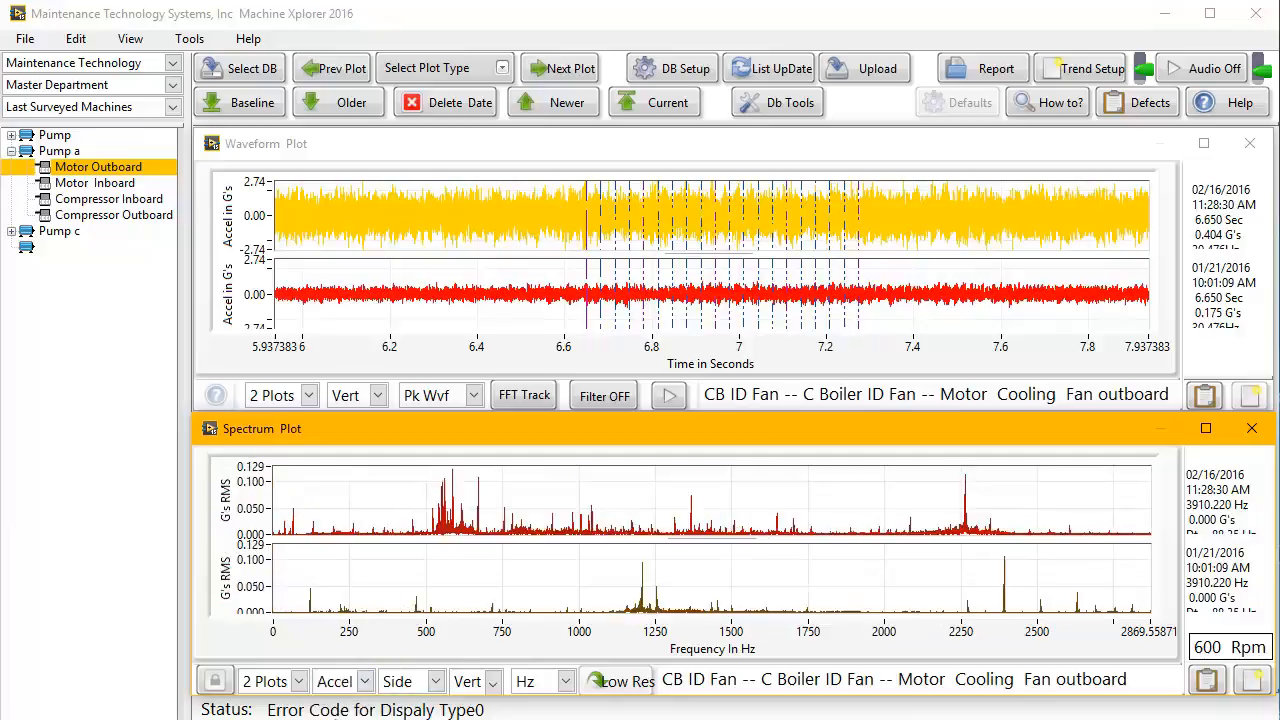
pyautogui.click(334, 685)
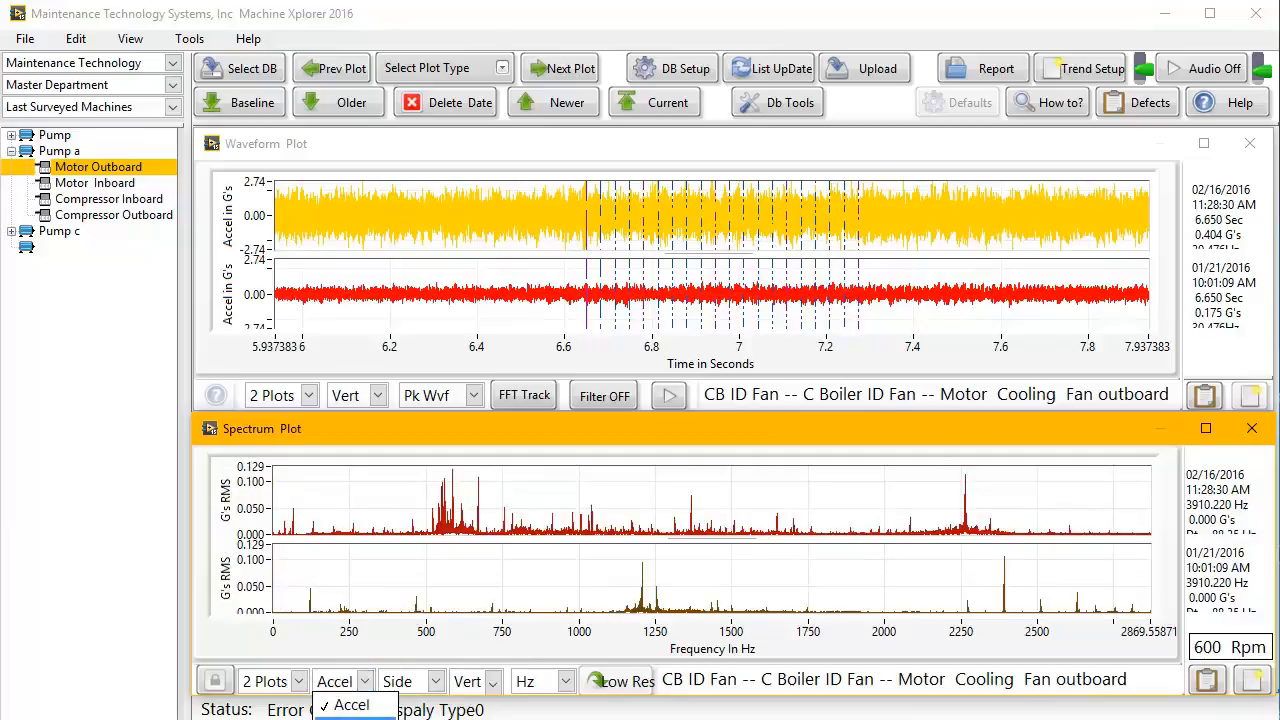
pyautogui.click(340, 719)
# Switch the Spectrum Plot cursor to Single and place it at about 382 Hz.
pyautogui.click(421, 686)
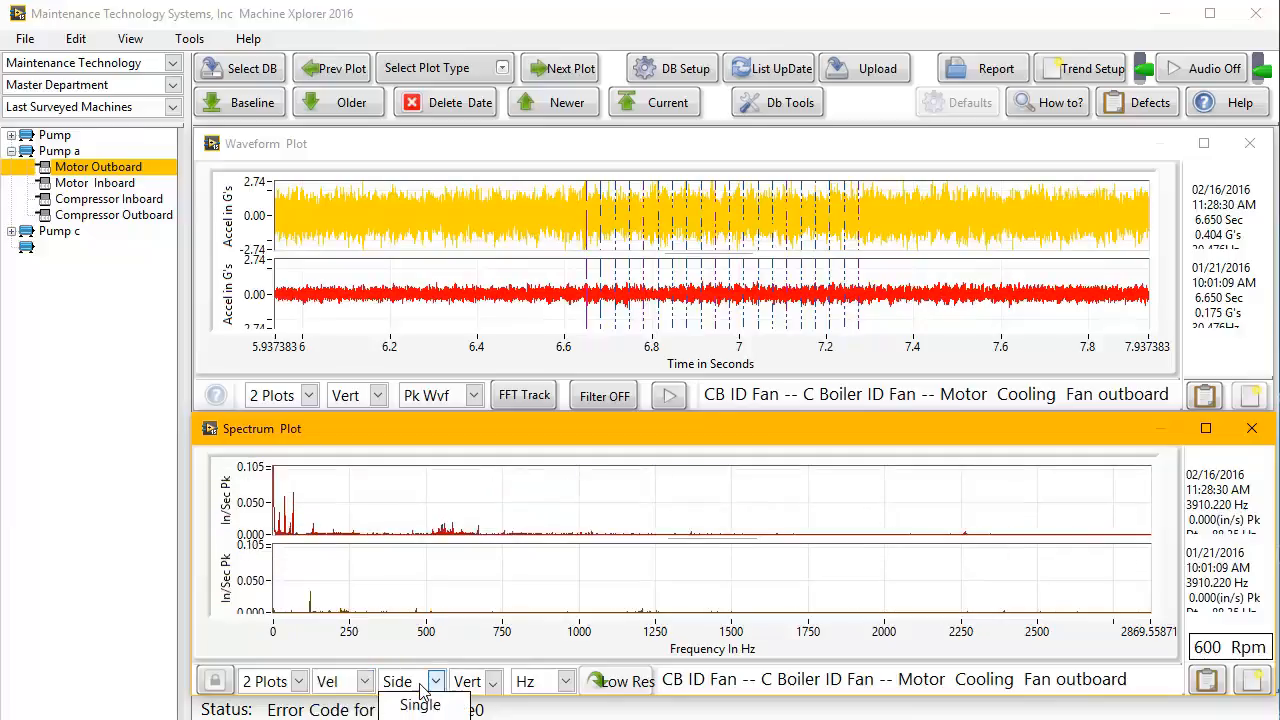
pyautogui.click(420, 706)
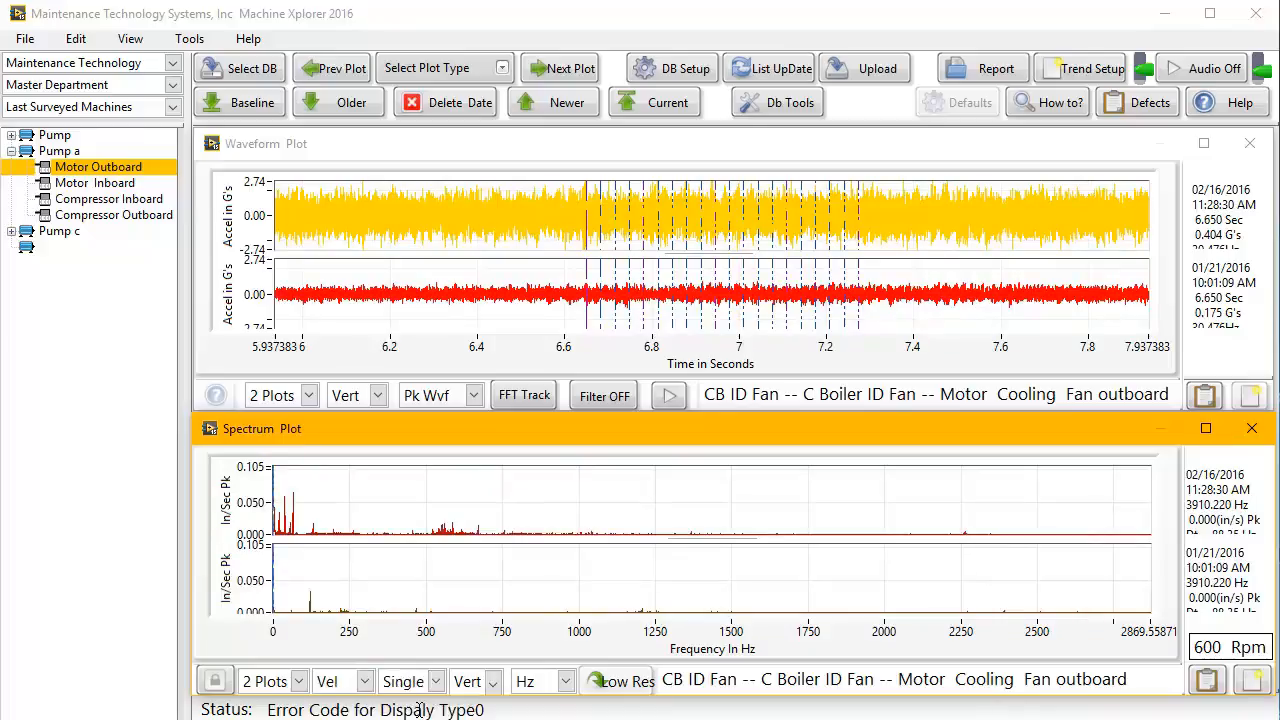
pyautogui.click(316, 554)
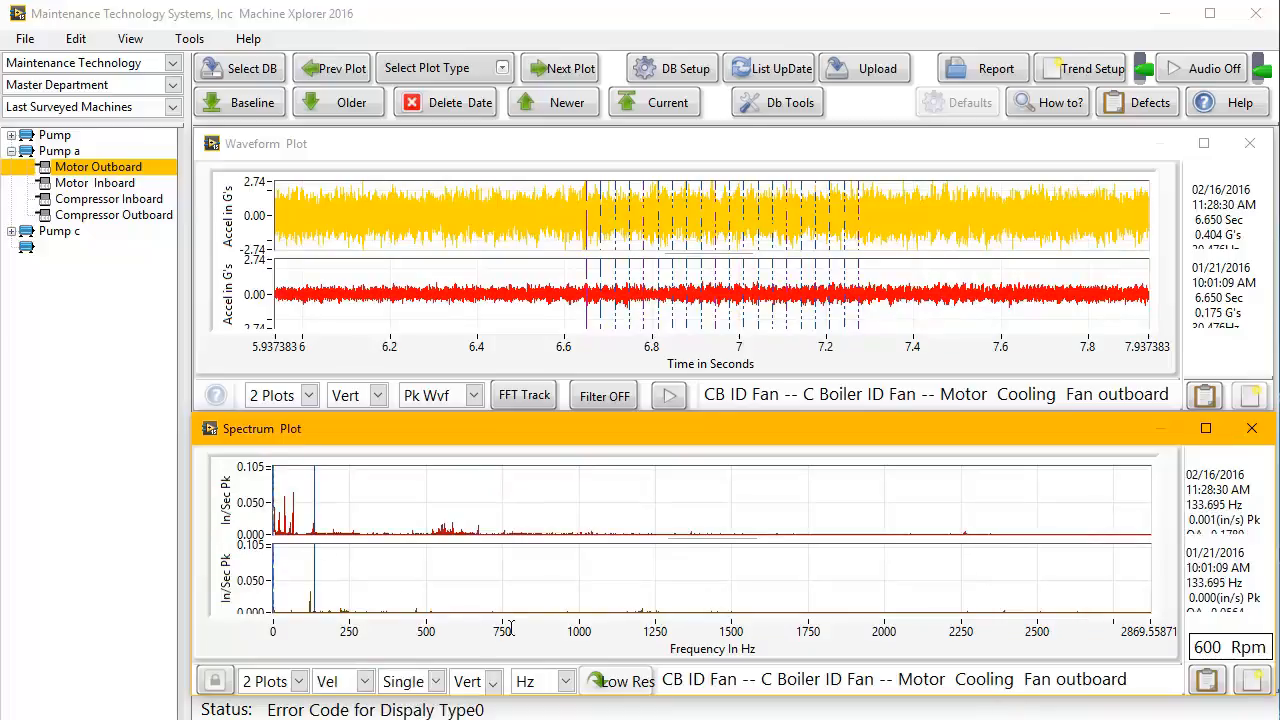
pyautogui.moveTo(318, 485); pyautogui.dragTo(391, 486)
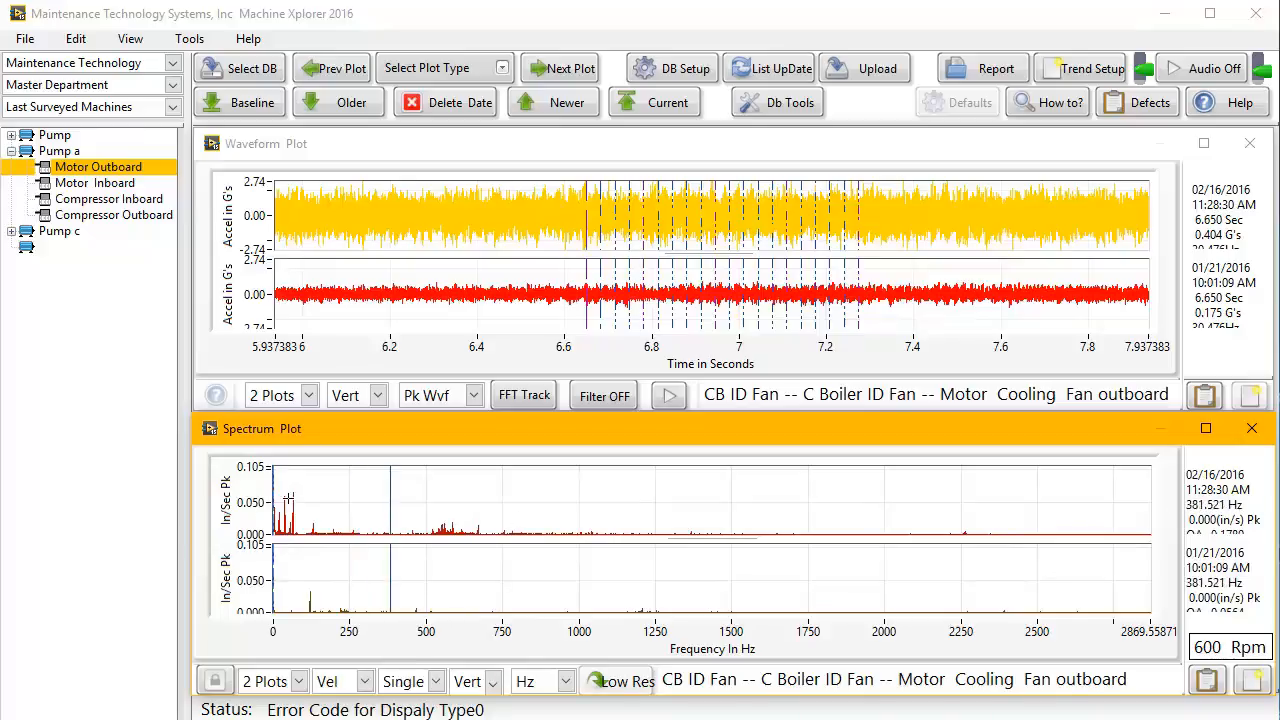
# Fine-position the single cursor on the tall peak at about 67.3 Hz and enlarge the Spectrum Plot window over the Waveform Plot.
pyautogui.click(294, 488)
pyautogui.press('Left')
pyautogui.press('Left')
pyautogui.press('Left')
pyautogui.press('Left')
pyautogui.press('Left')
pyautogui.press('Left')
pyautogui.press('Left')
pyautogui.press('Left')
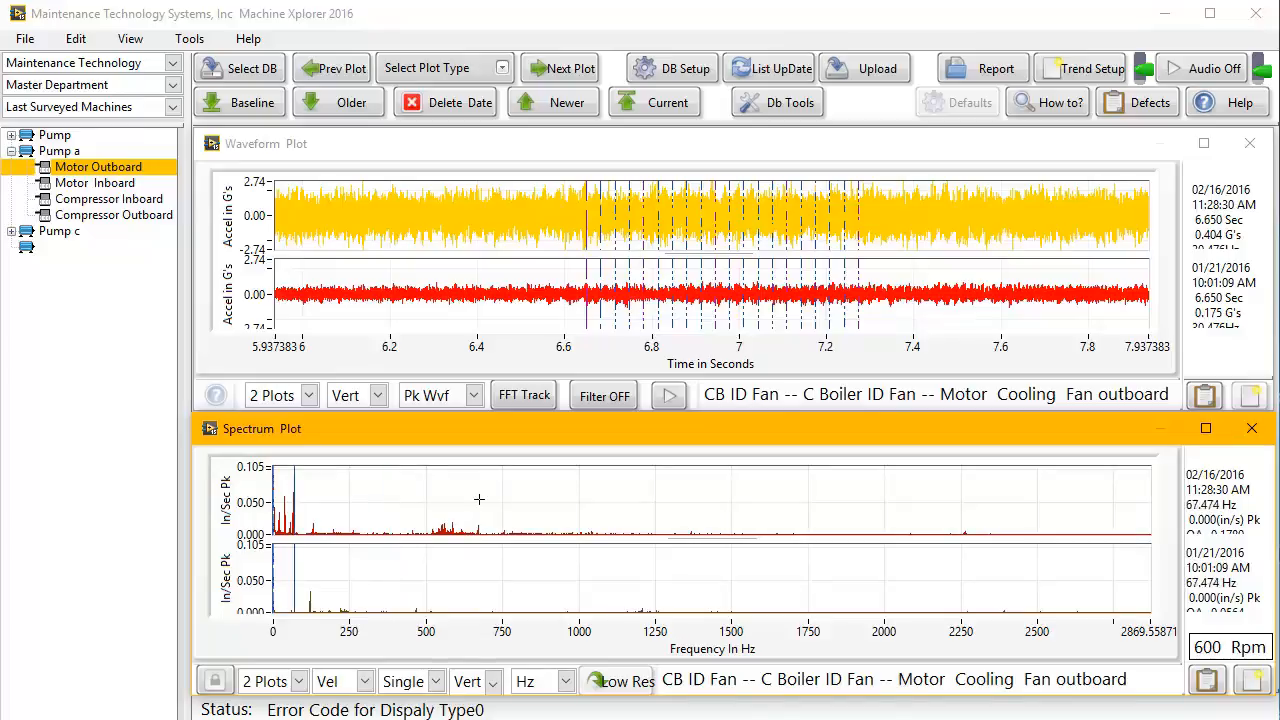
pyautogui.press('Left')
pyautogui.moveTo(535, 428); pyautogui.dragTo(533, 128)
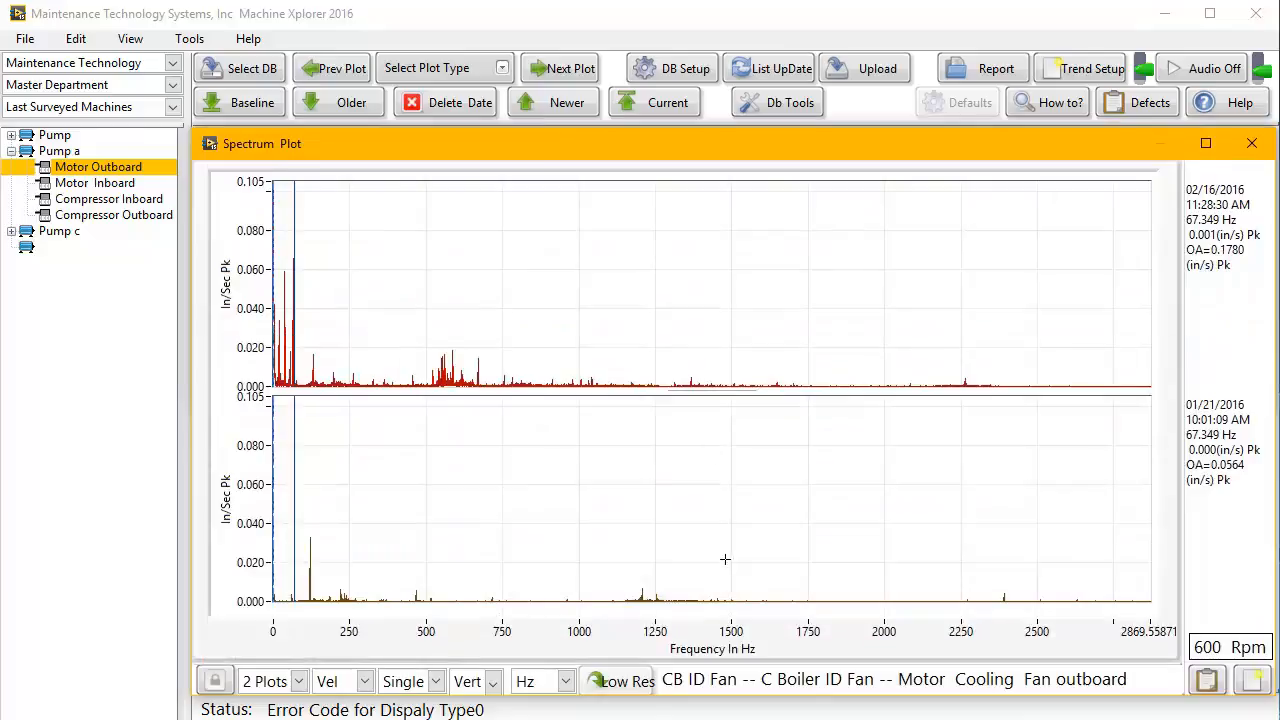
# Move the single cursor onto the highest peak of the 01/21/2016 spectrum, at about 120.1 Hz.
pyautogui.moveTo(294, 457)
pyautogui.mouseDown()
pyautogui.moveTo(371, 451)
pyautogui.moveTo(313, 448)
pyautogui.mouseUp()
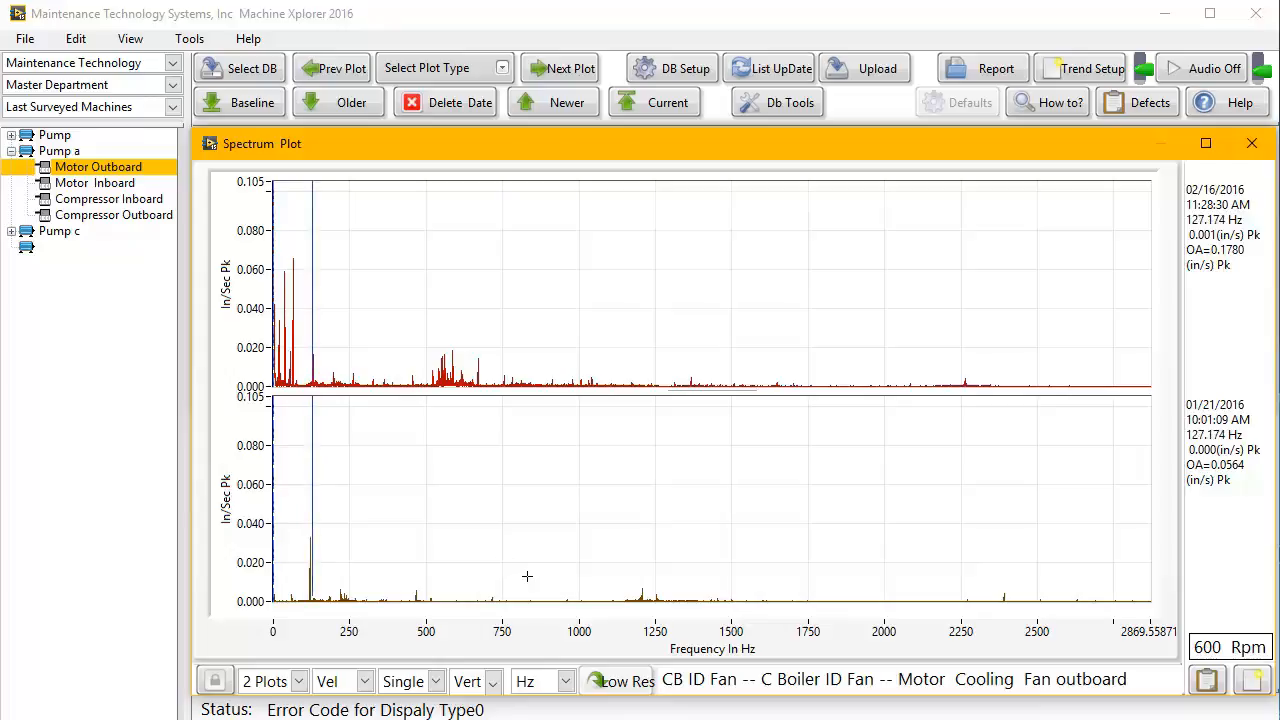
pyautogui.press('Left')
pyautogui.press('Left')
pyautogui.press('Left')
pyautogui.press('Left')
pyautogui.press('Left')
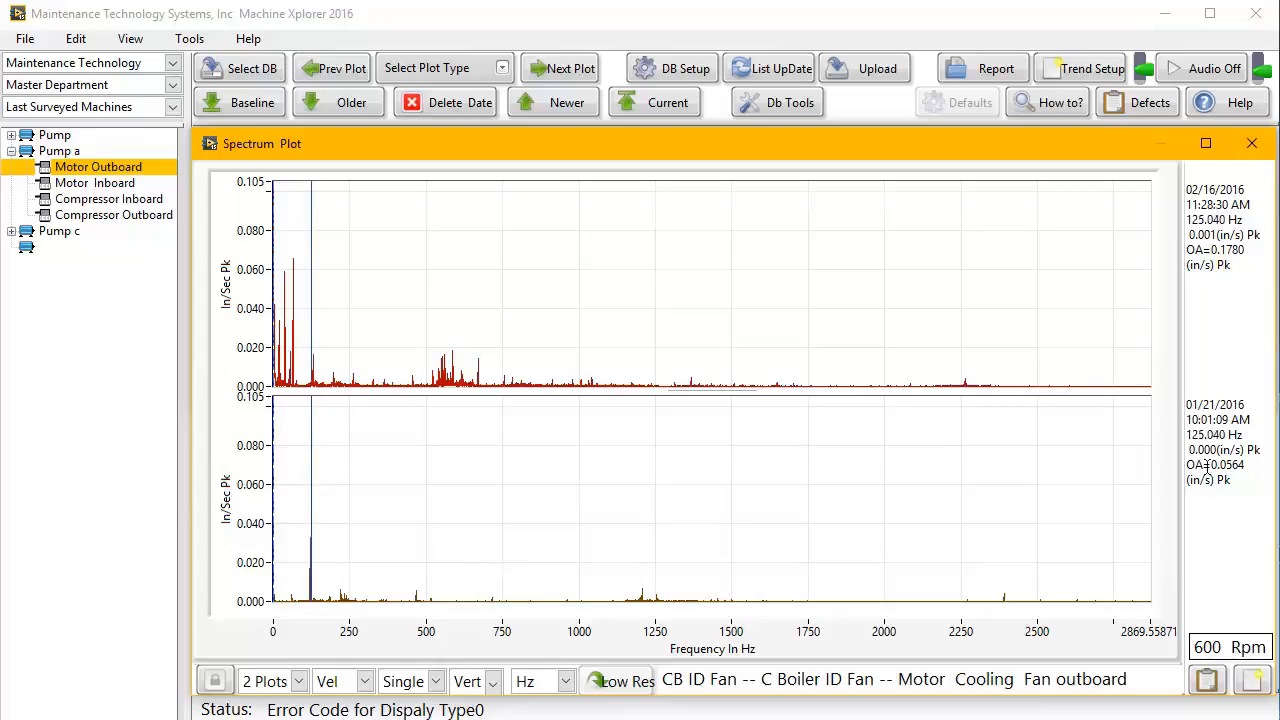
pyautogui.press('Left')
pyautogui.press('Left')
pyautogui.press('Left')
pyautogui.press('Left')
pyautogui.press('Left')
pyautogui.press('Left')
pyautogui.press('Left')
pyautogui.press('Left')
pyautogui.press('Left')
pyautogui.press('Left')
pyautogui.press('Left')
pyautogui.press('Left')
pyautogui.press('Left')
pyautogui.press('Left')
pyautogui.press('Left')
pyautogui.press('Right')
pyautogui.click(555, 686)
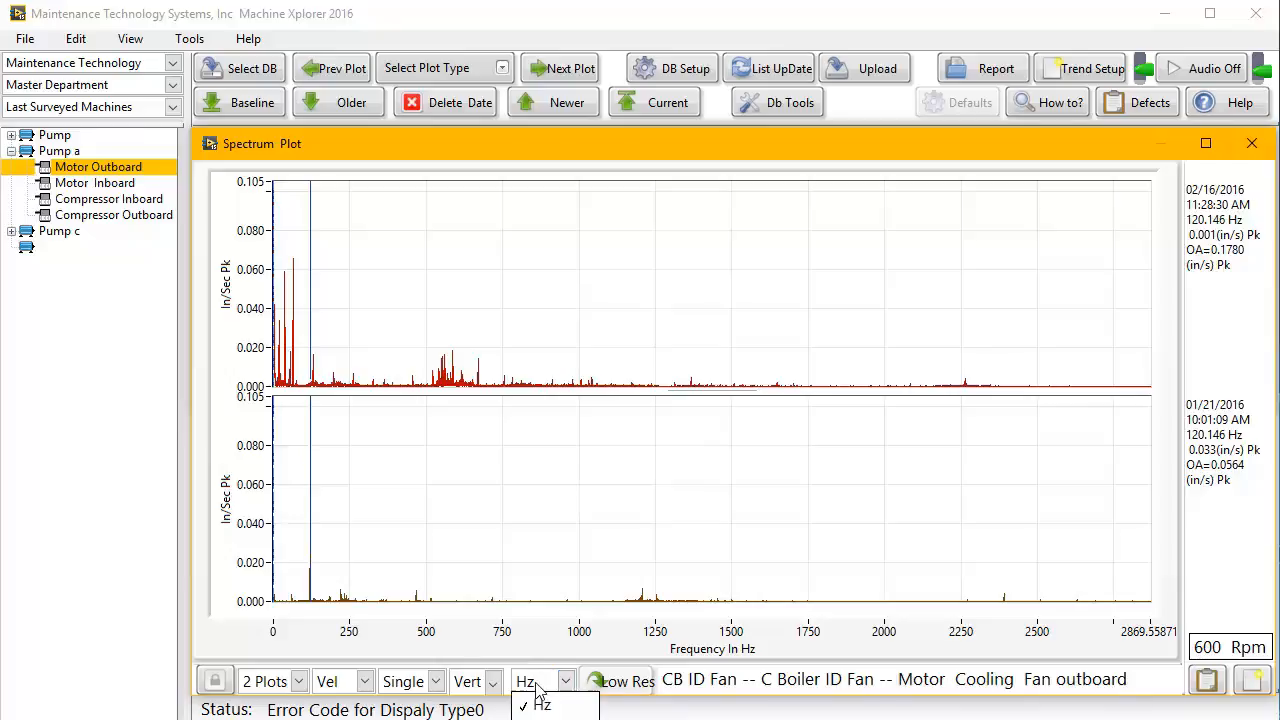
pyautogui.click(478, 686)
pyautogui.click(478, 686)
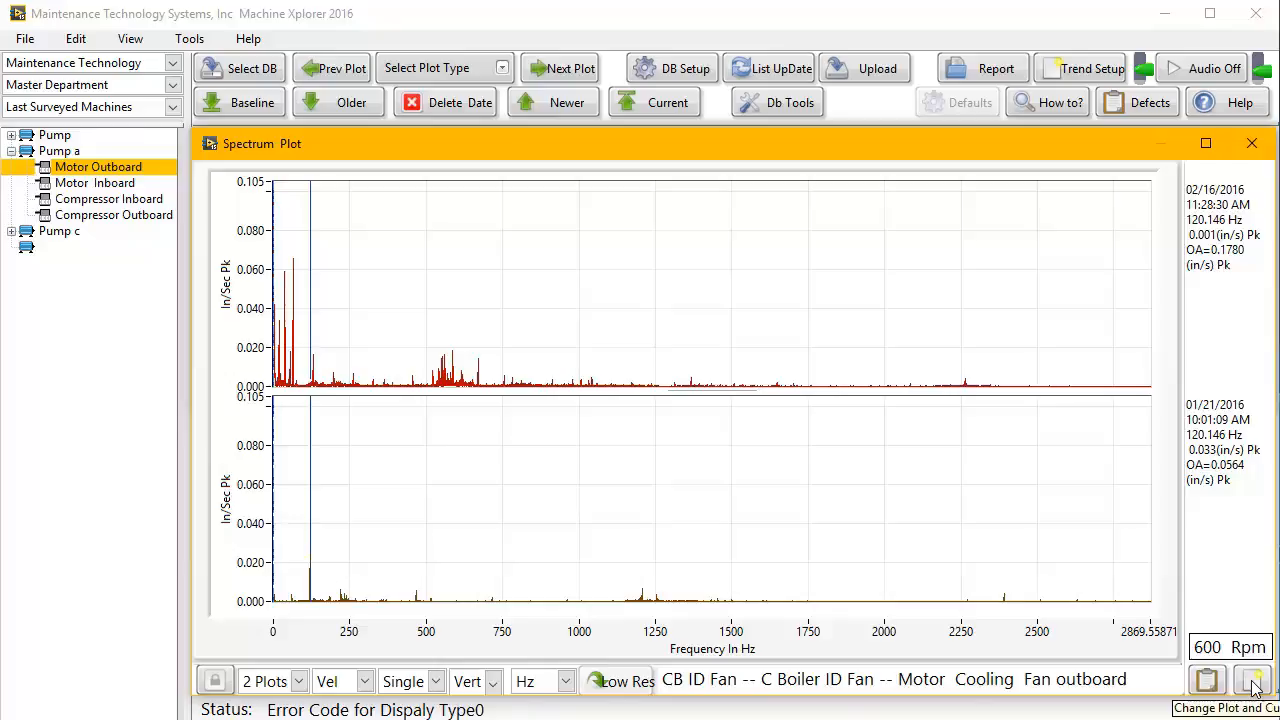
# Open the Color Selector for the Spectrum Plot and set the Plot #1 color to bright green.
pyautogui.click(1256, 688)
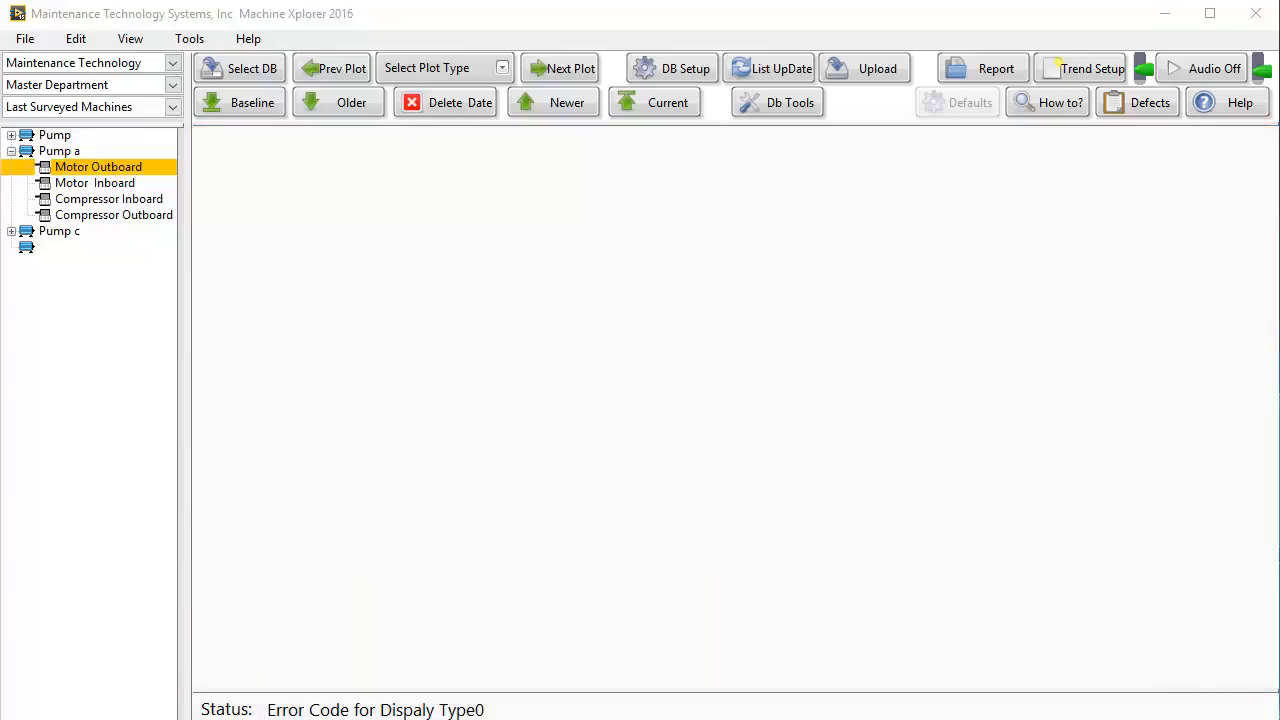
pyautogui.moveTo(799, 172); pyautogui.dragTo(758, 155)
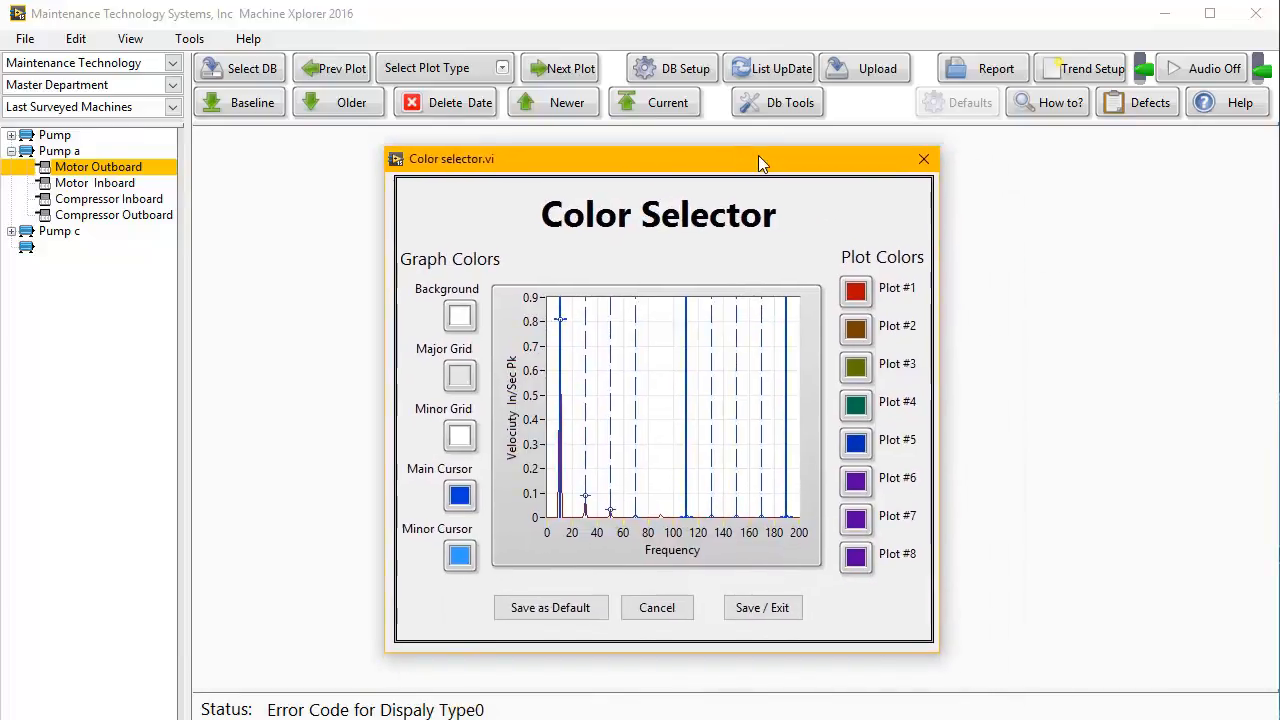
pyautogui.click(858, 292)
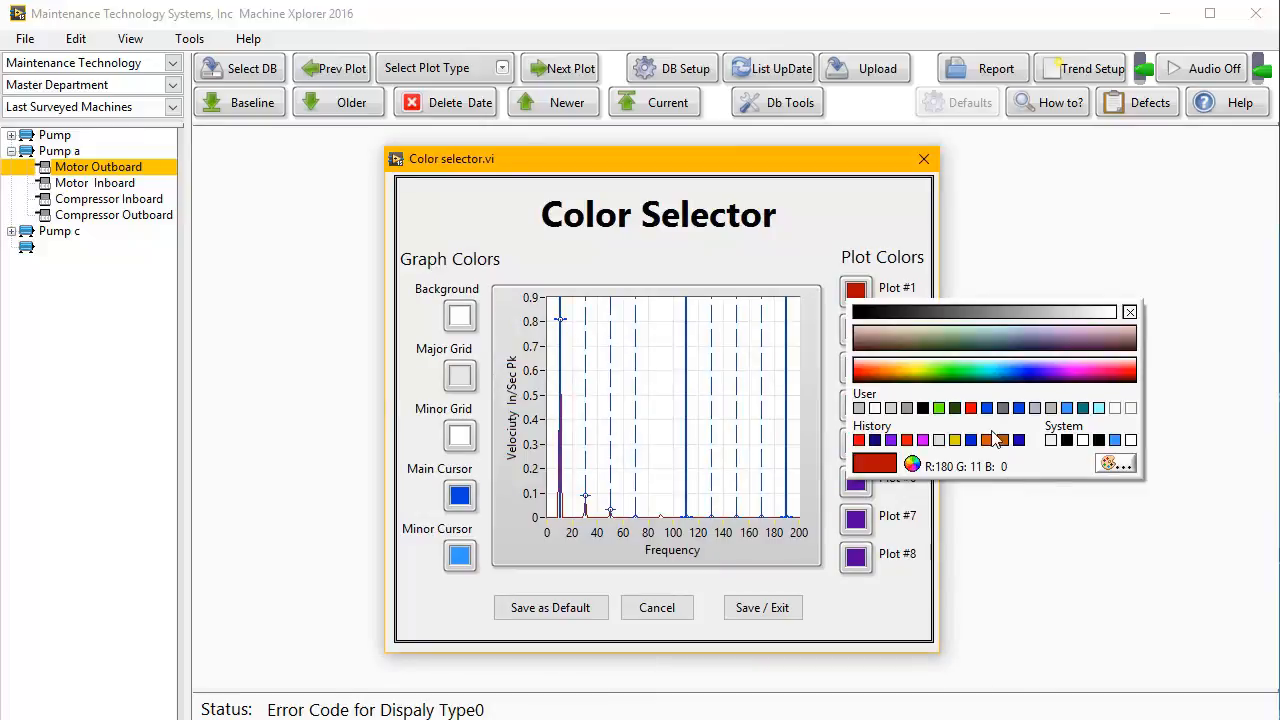
pyautogui.click(938, 408)
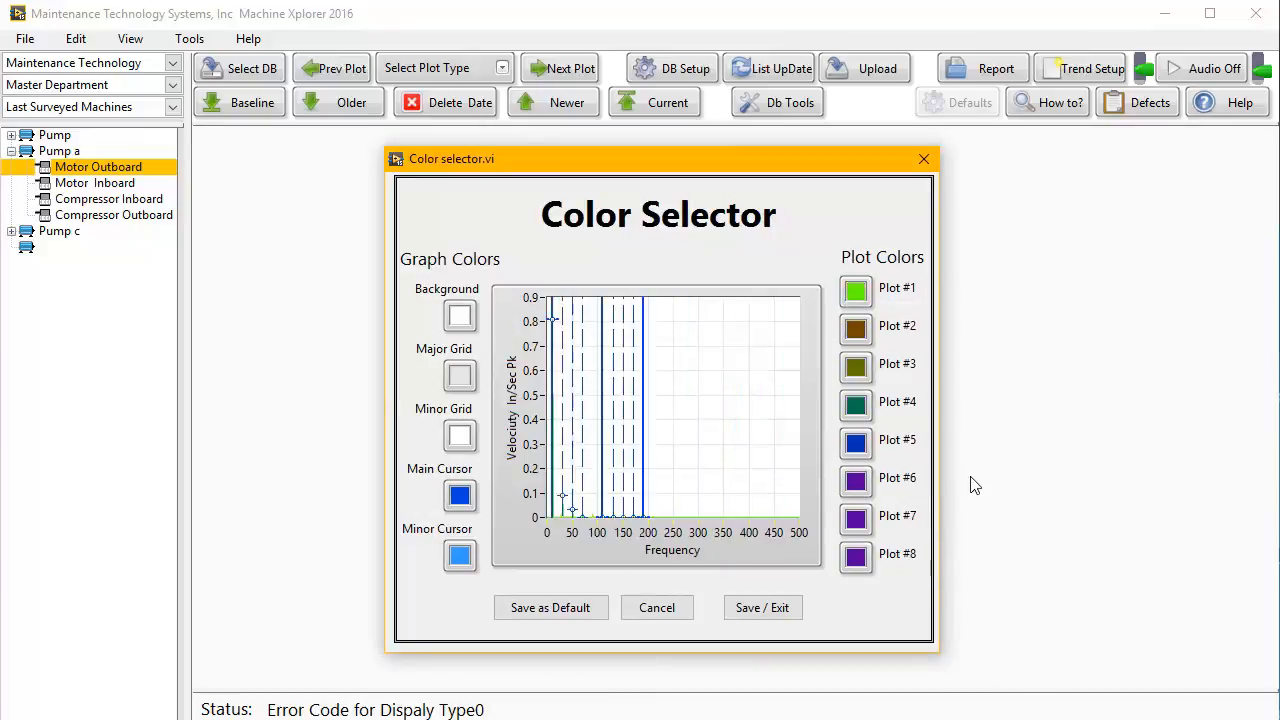
# Save the plot color changes, exit the Color Selector and bring the Spectrum Plot window in front of the Waveform Plot.
pyautogui.click(760, 608)
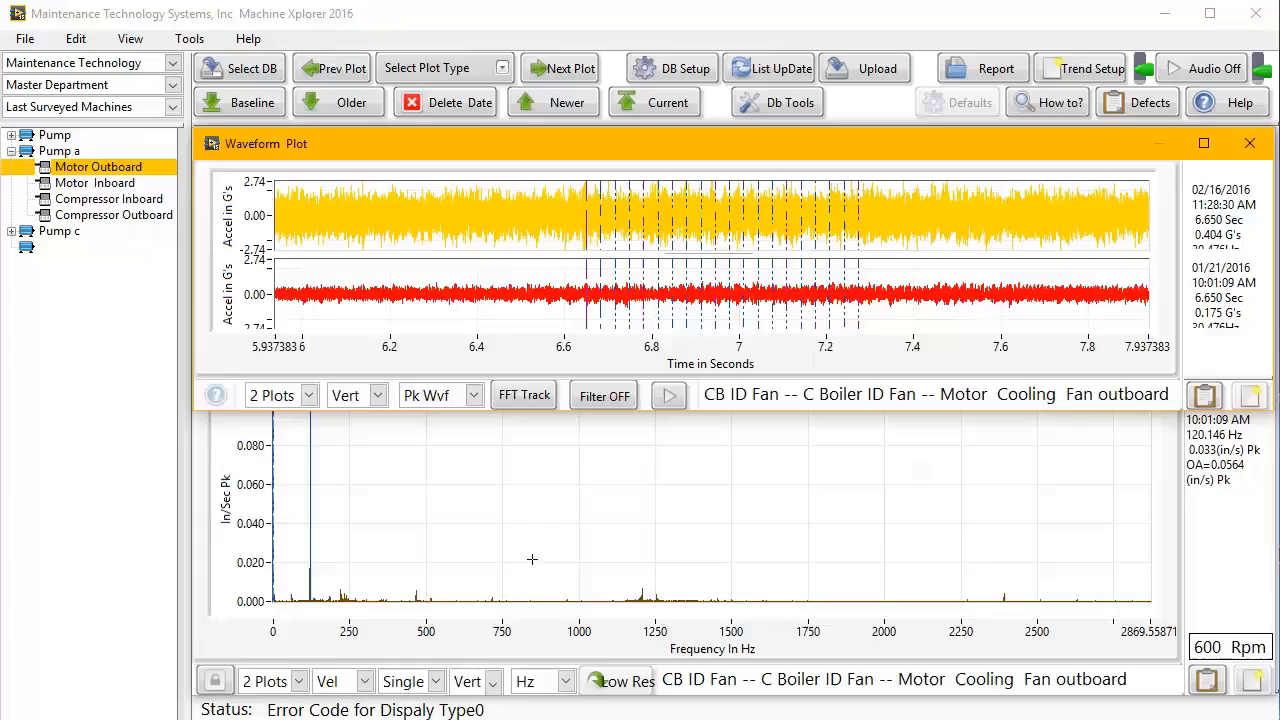
pyautogui.click(288, 684)
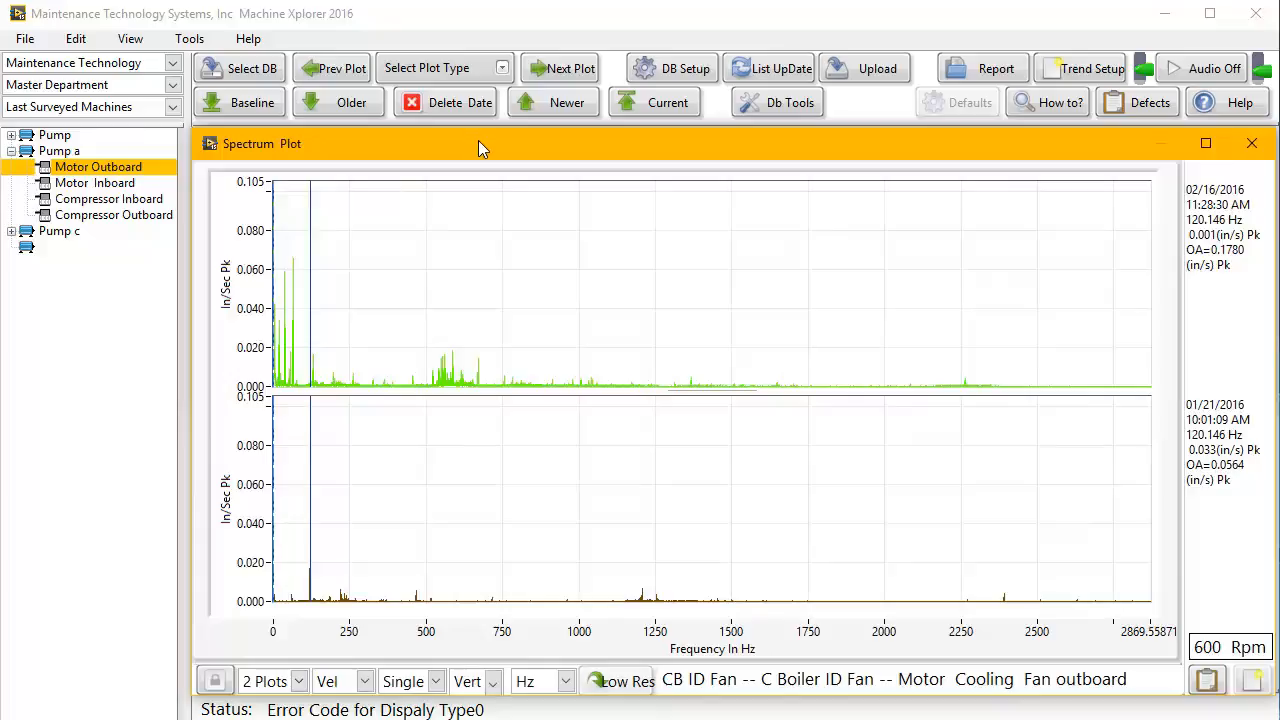
# Display the spectra for the Compressor Inboard point of Pump a, followed by the Motor Inboard point of Pump c.
pyautogui.click(101, 201)
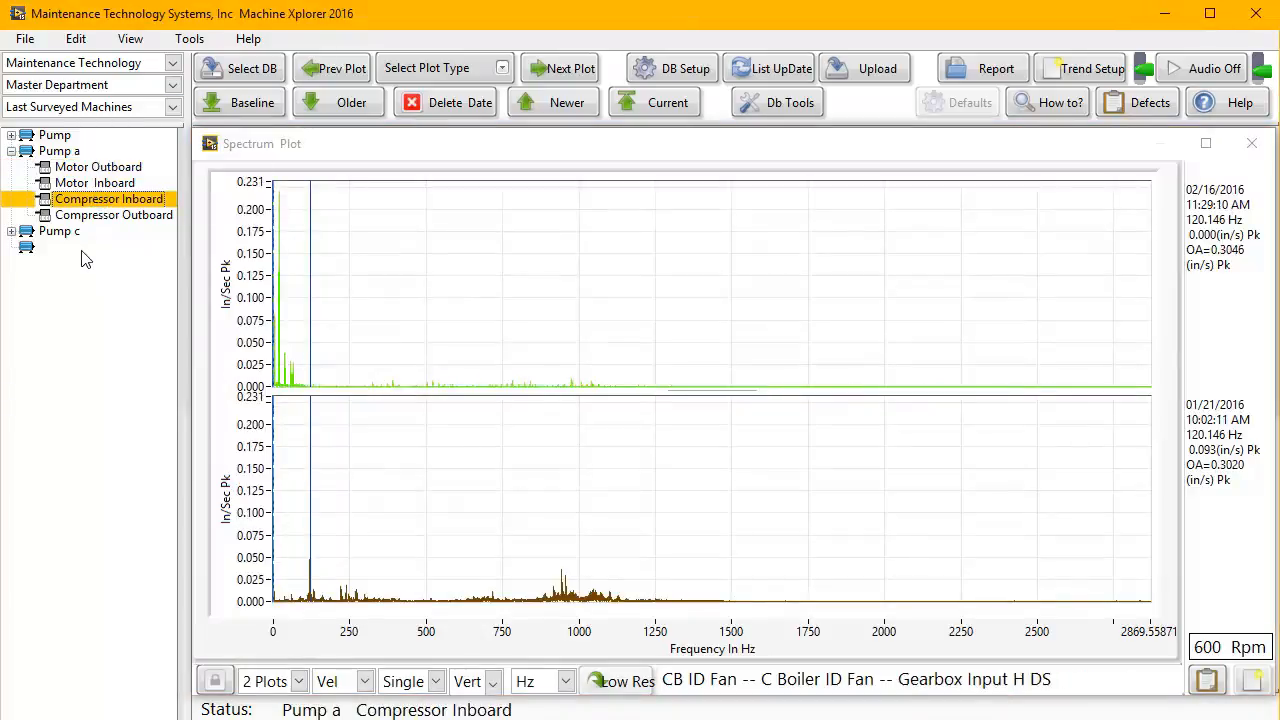
pyautogui.click(71, 234)
pyautogui.click(88, 200)
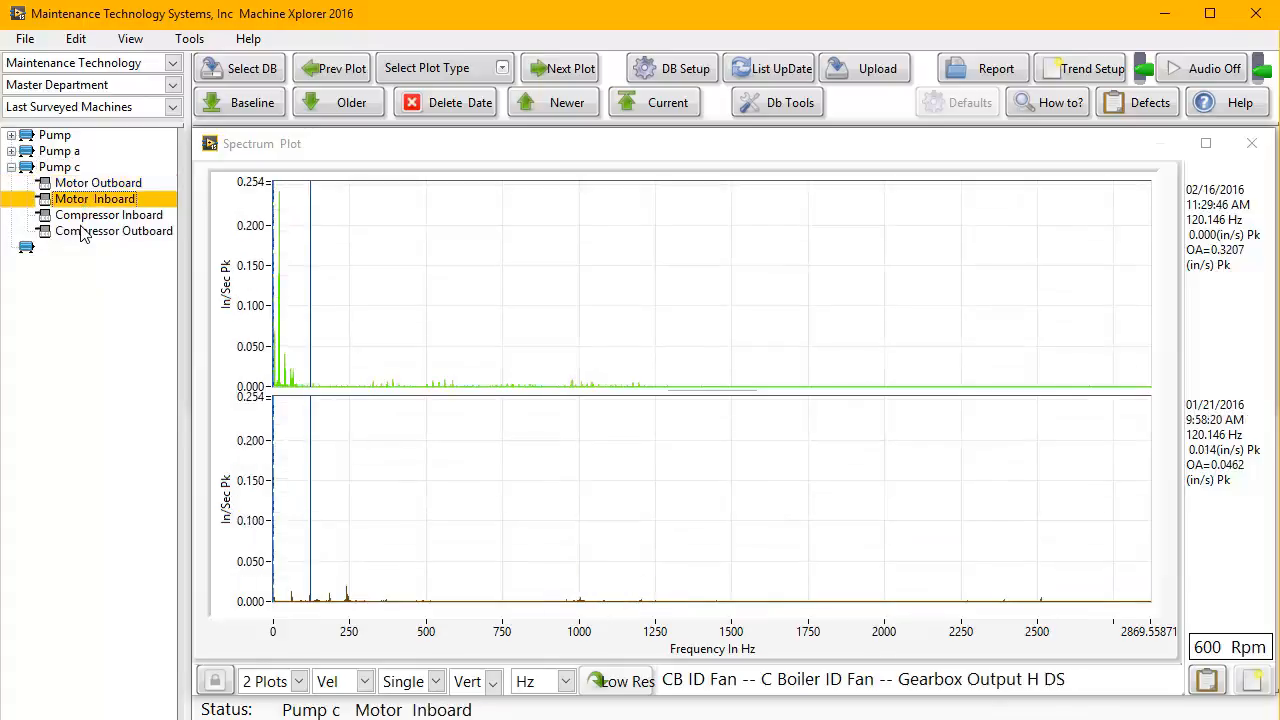
# Open the analysis entry for Pump c Motor Inboard, set severity to 3 -- Alarm and the problem to Bearing Defect on the Motor Shaft Drive End.
pyautogui.click(1213, 679)
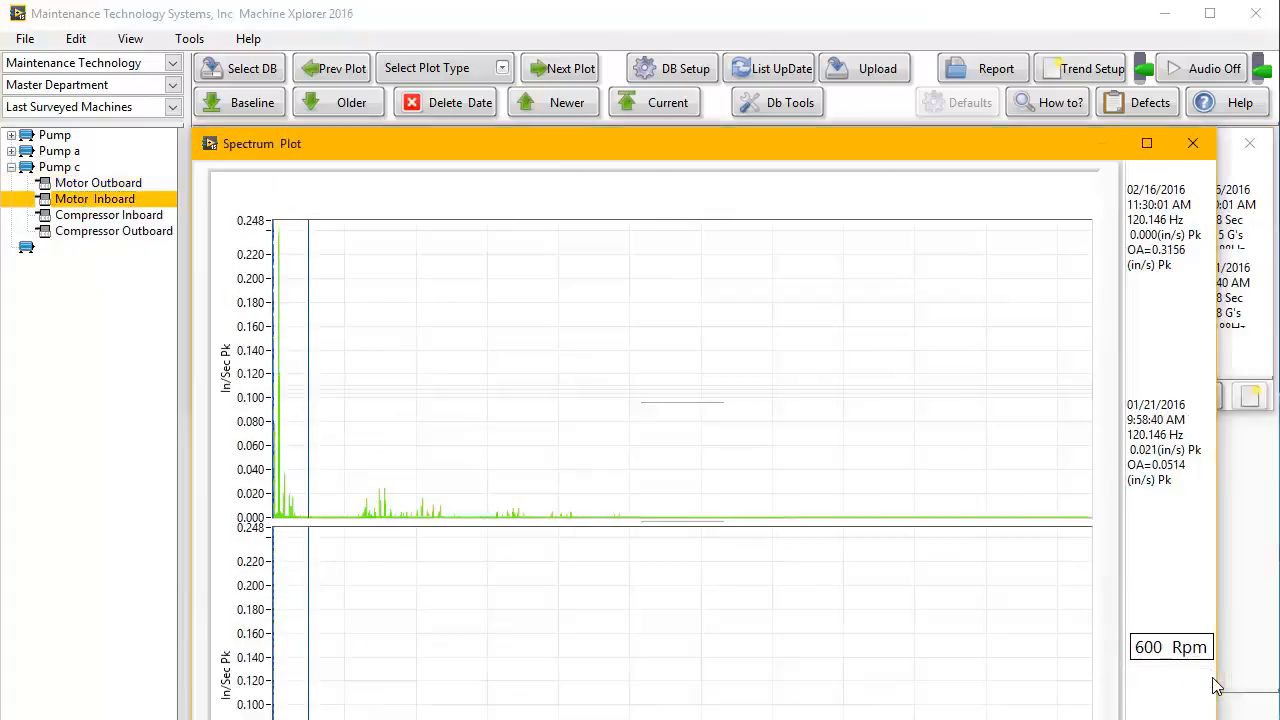
pyautogui.moveTo(1101, 369); pyautogui.dragTo(646, 170)
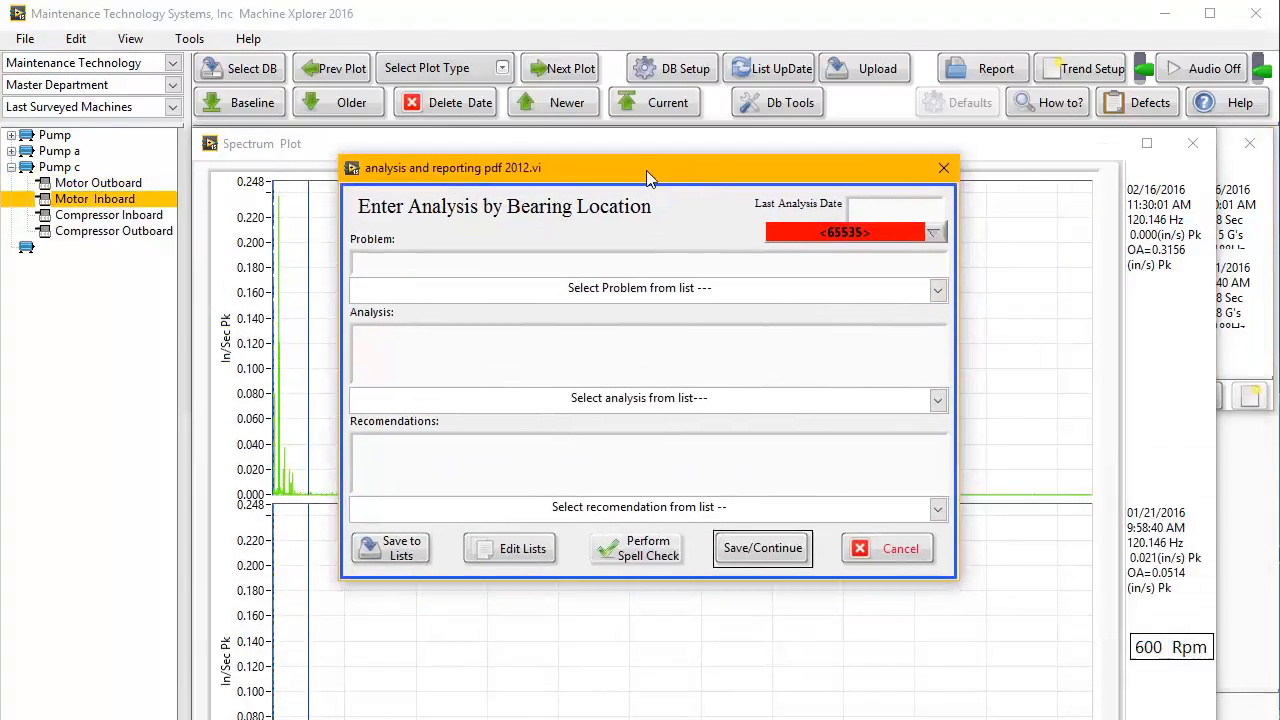
pyautogui.click(934, 232)
pyautogui.click(858, 61)
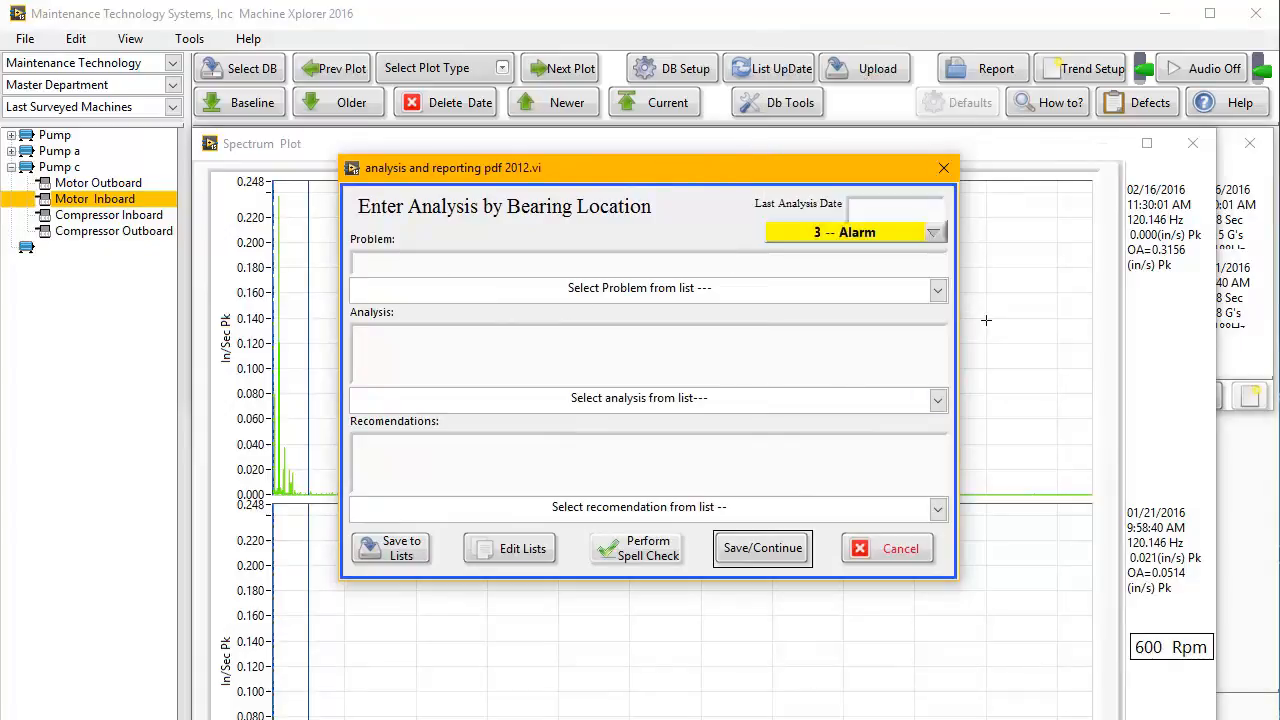
pyautogui.click(937, 290)
pyautogui.click(827, 336)
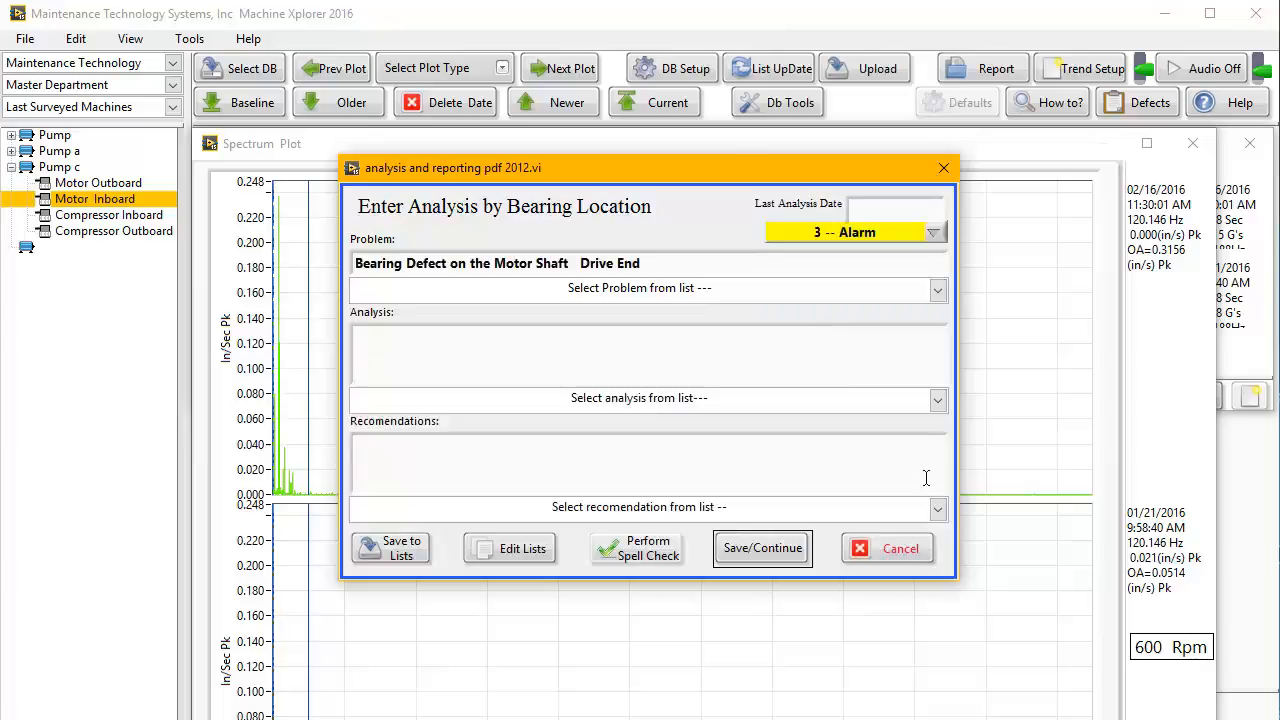
# Choose the analysis that vibration levels increased significantly since the last readings, and the recommendation to repair the machine within 60 days.
pyautogui.click(937, 398)
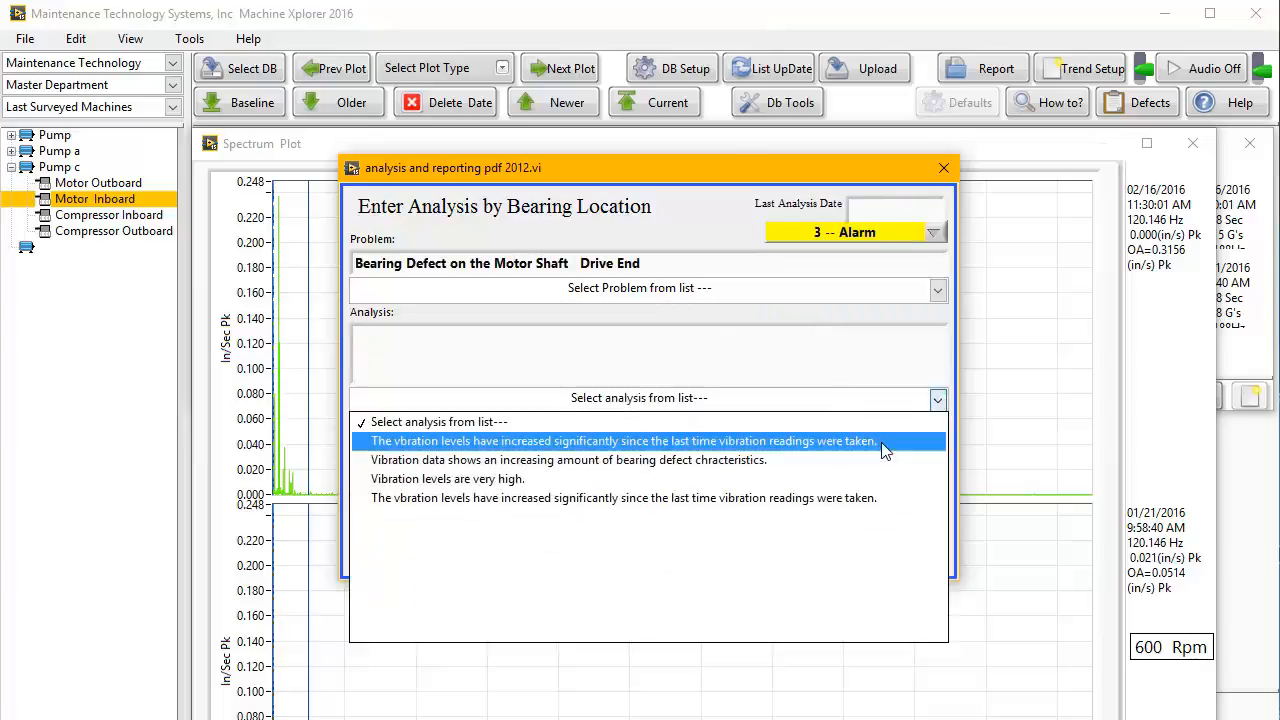
pyautogui.click(874, 443)
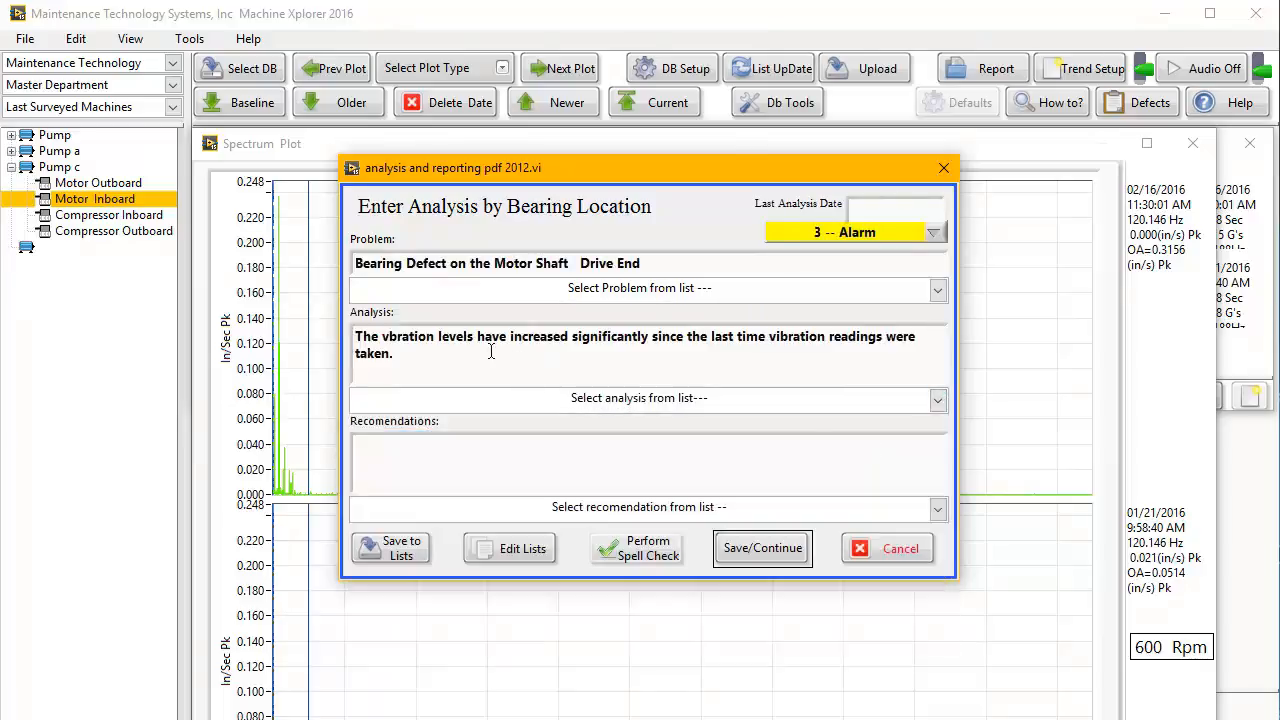
pyautogui.click(938, 508)
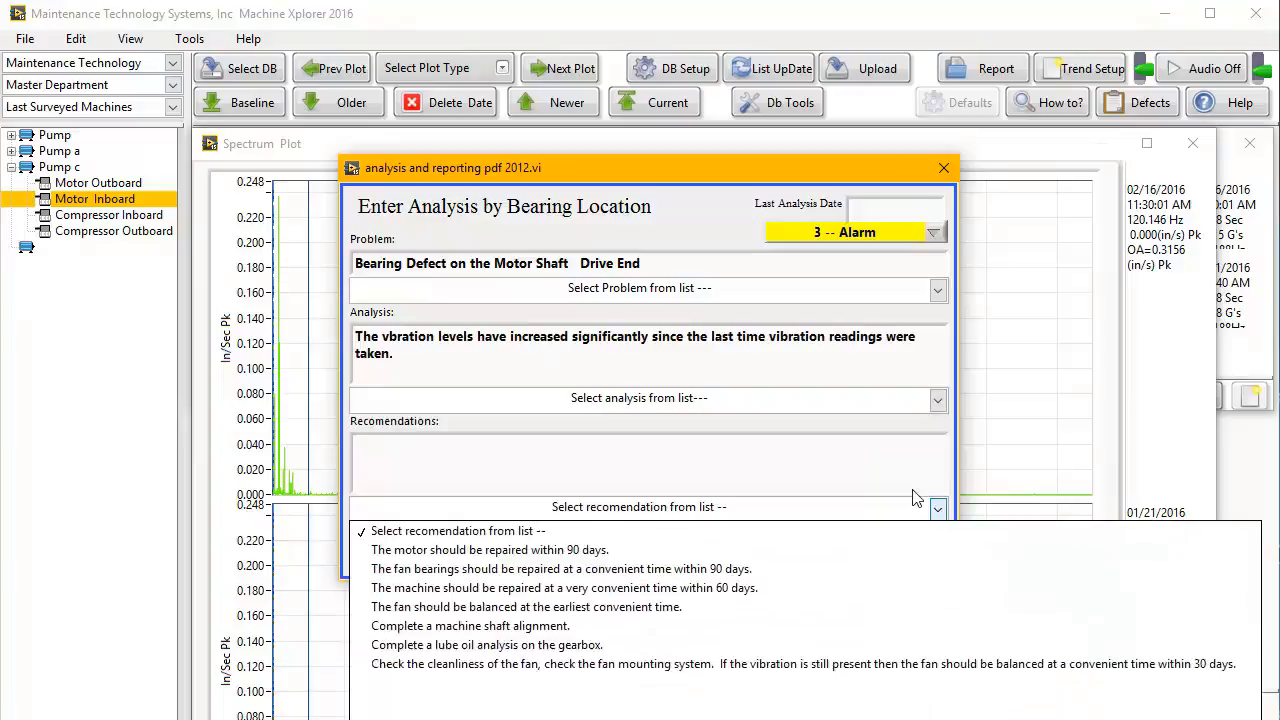
pyautogui.click(628, 598)
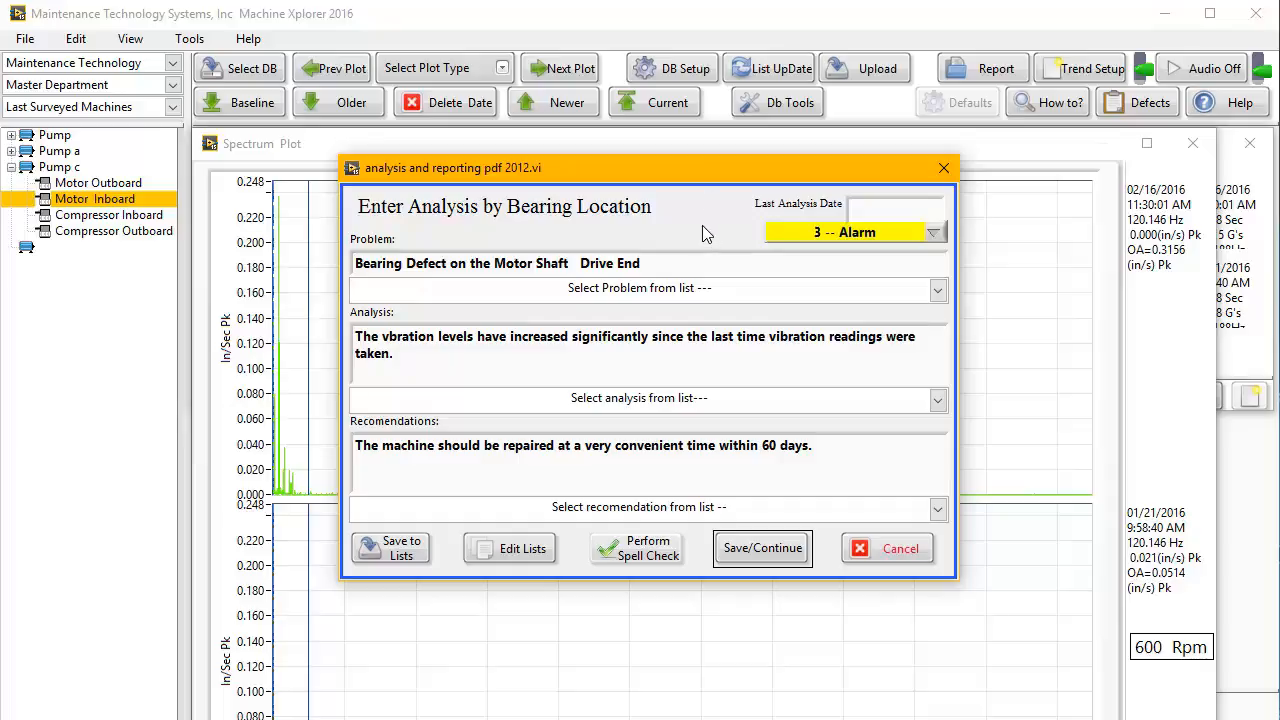
# Cancel the bearing analysis entry and return to the Spectrum Plot window.
pyautogui.click(894, 554)
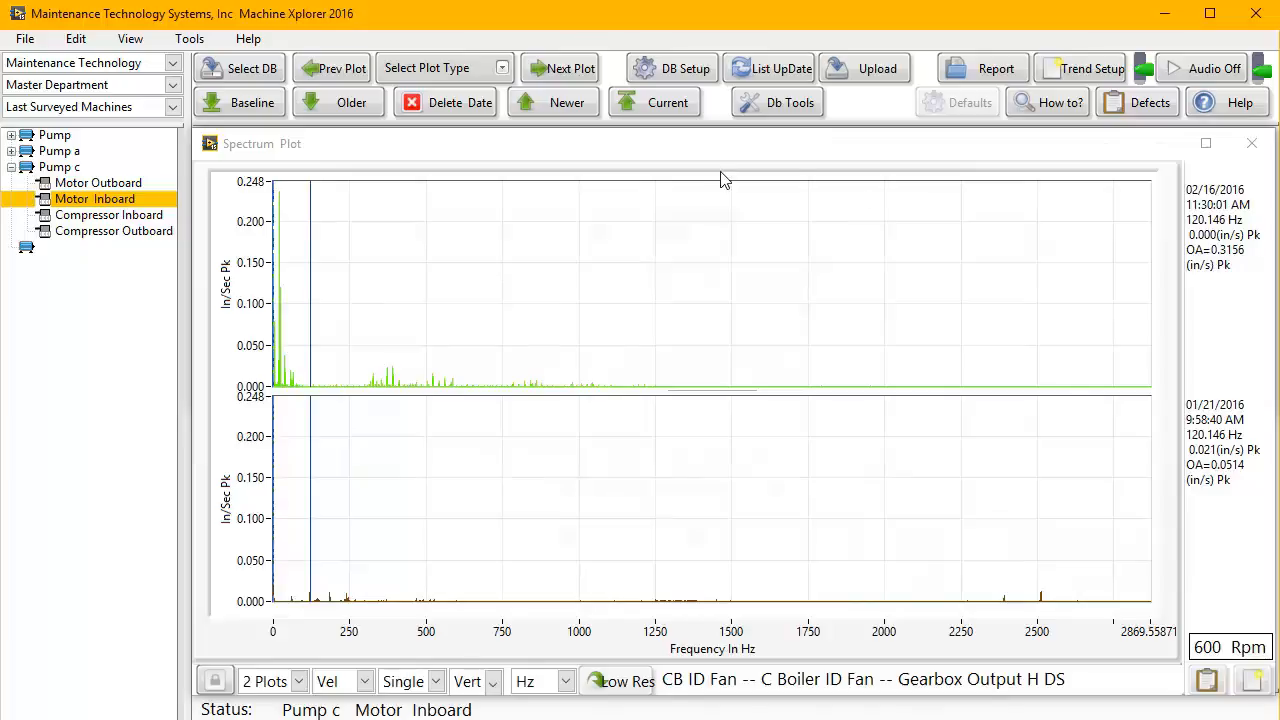
pyautogui.click(541, 146)
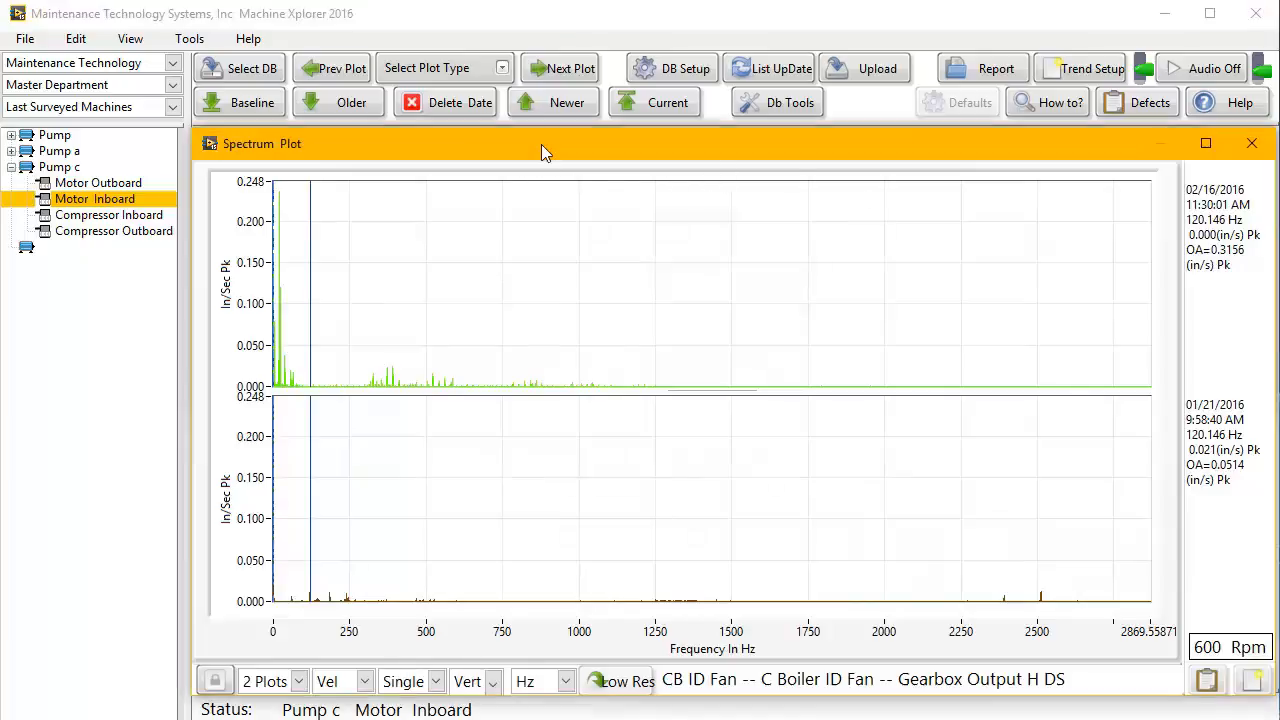